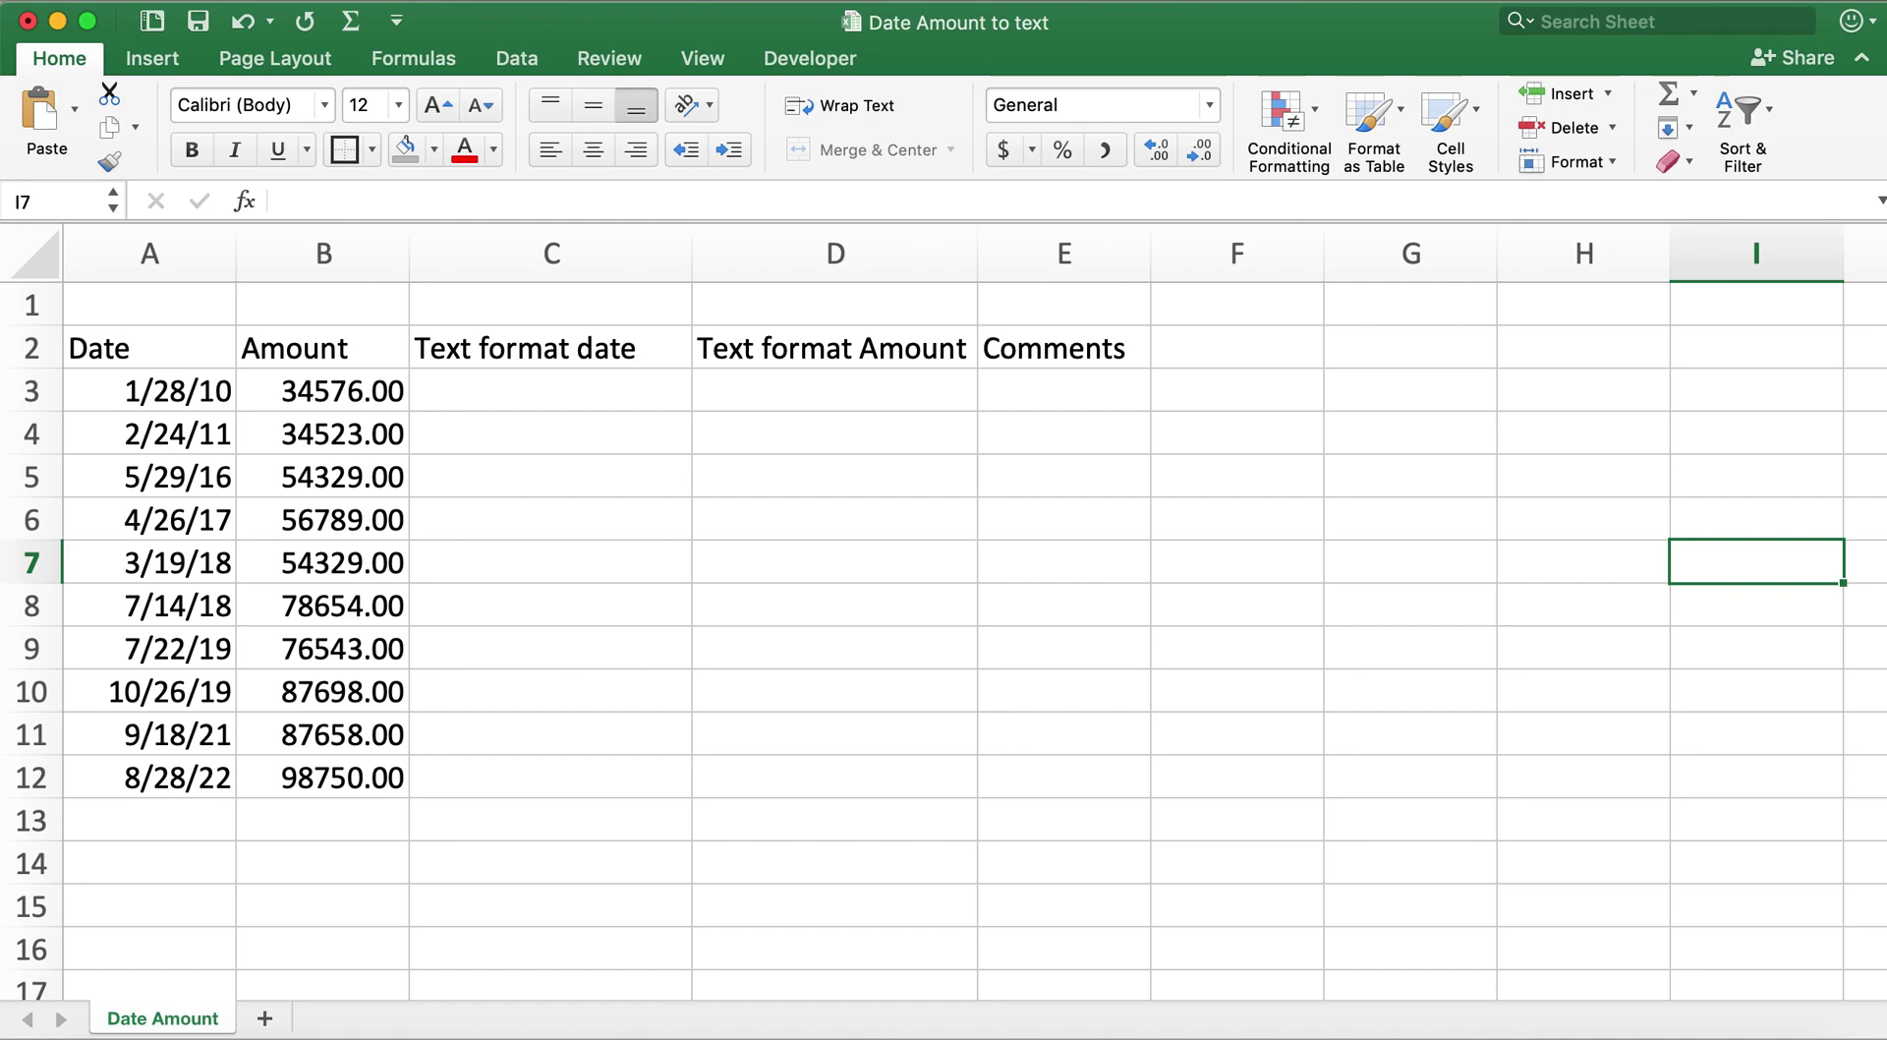
Step: Enter =TEXT(A3, "mmmm d, yyyy") in C3 to spell out the first date
drag(169, 393, 162, 794)
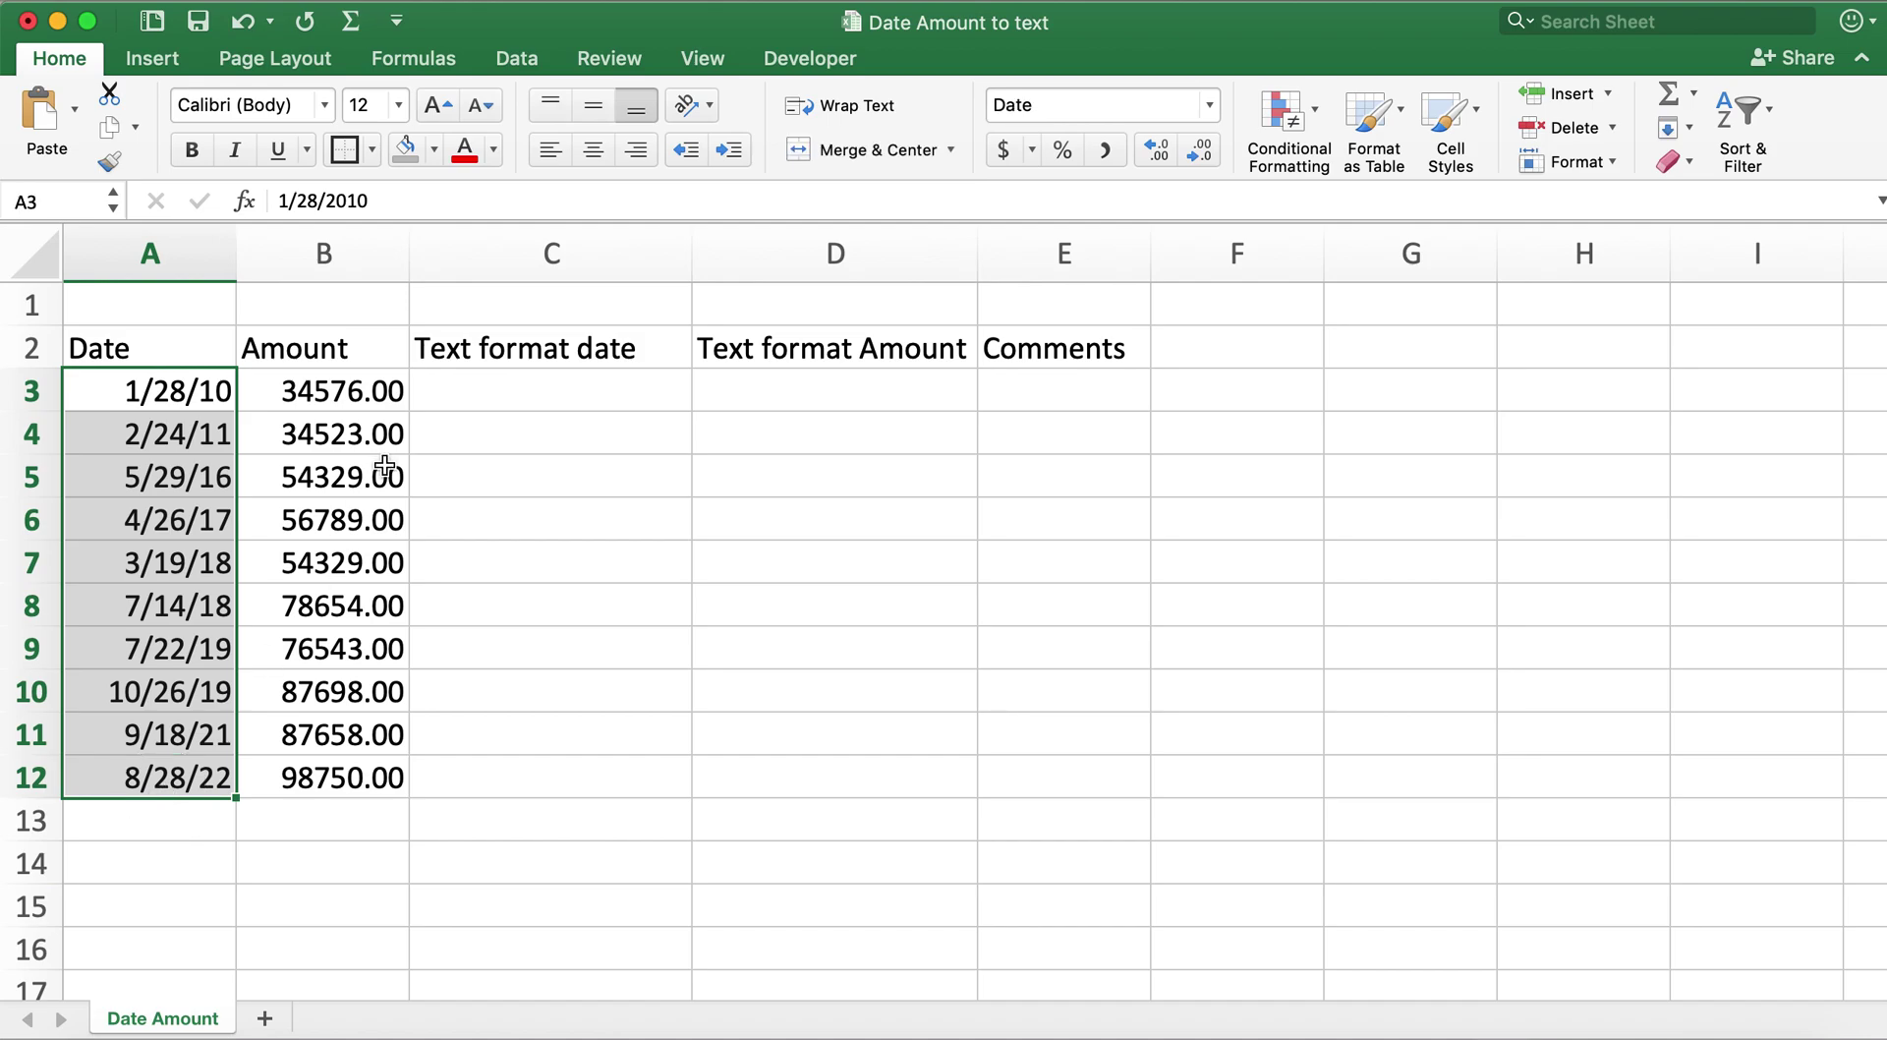
drag(368, 393, 359, 774)
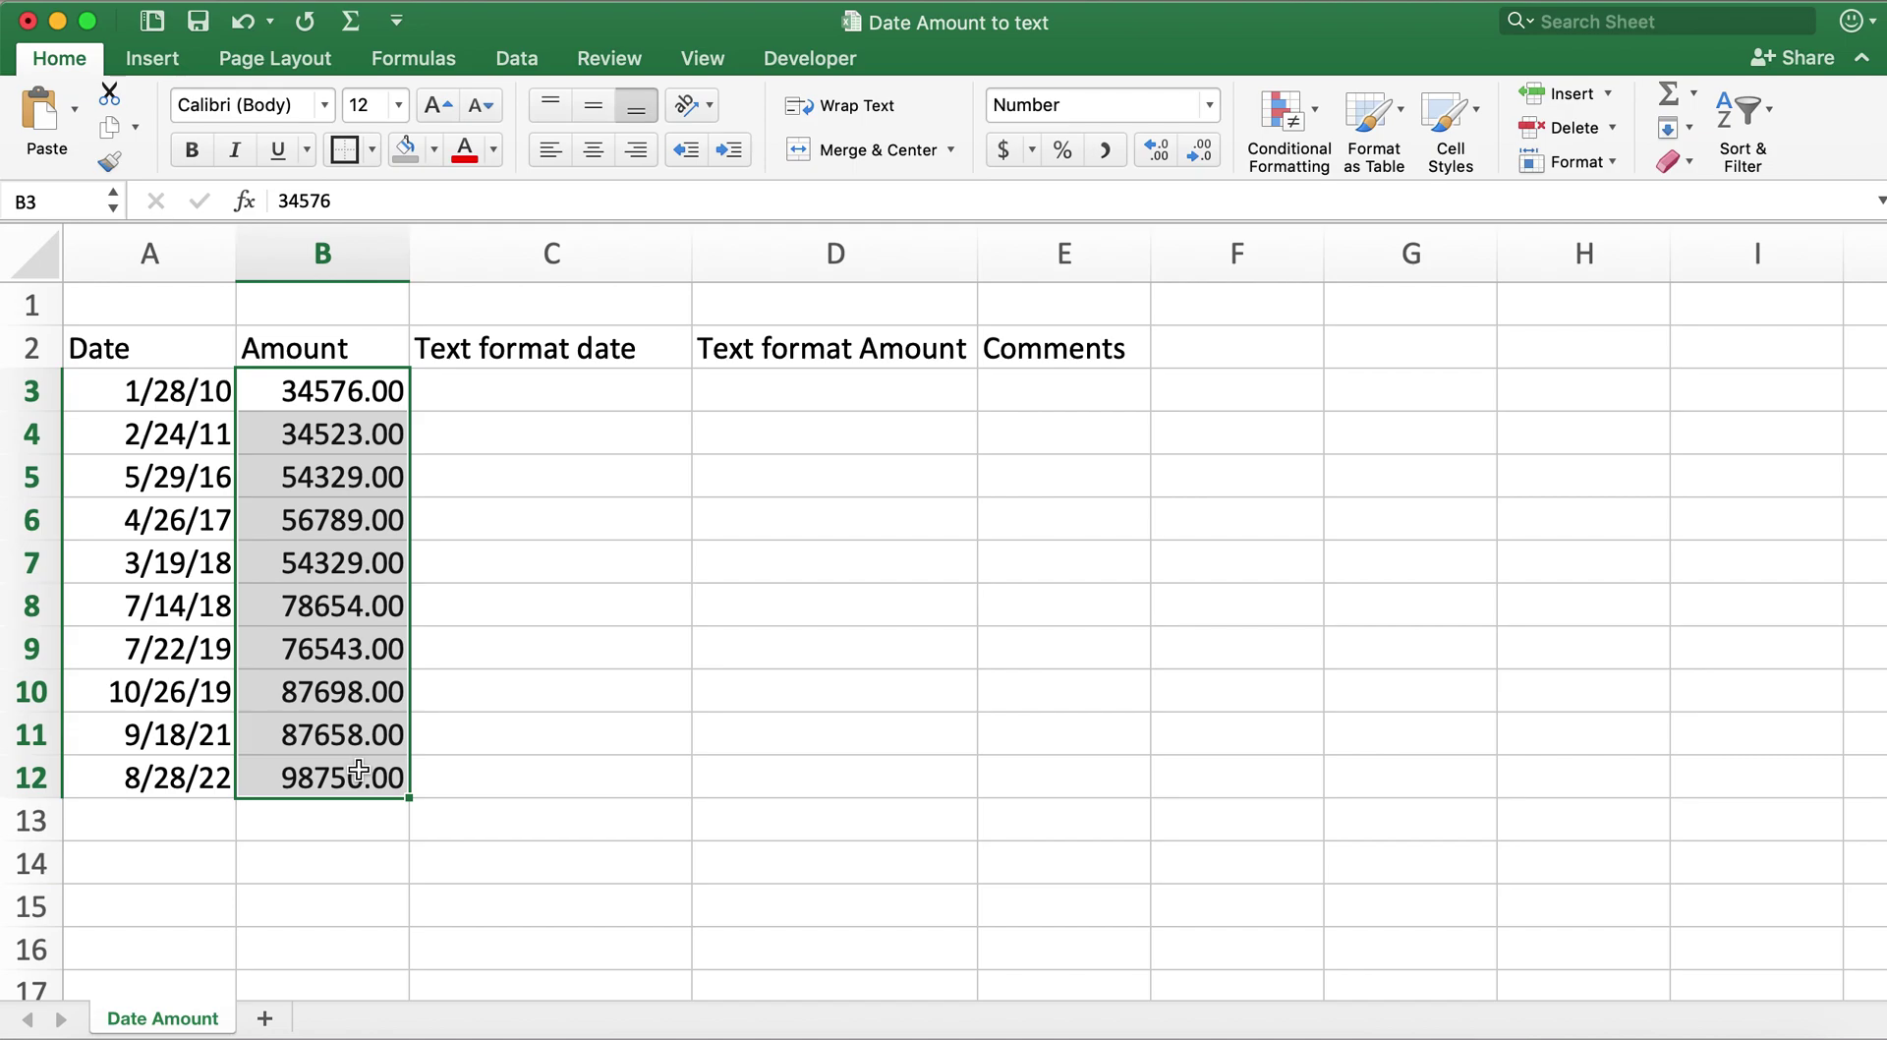
click(202, 406)
click(600, 400)
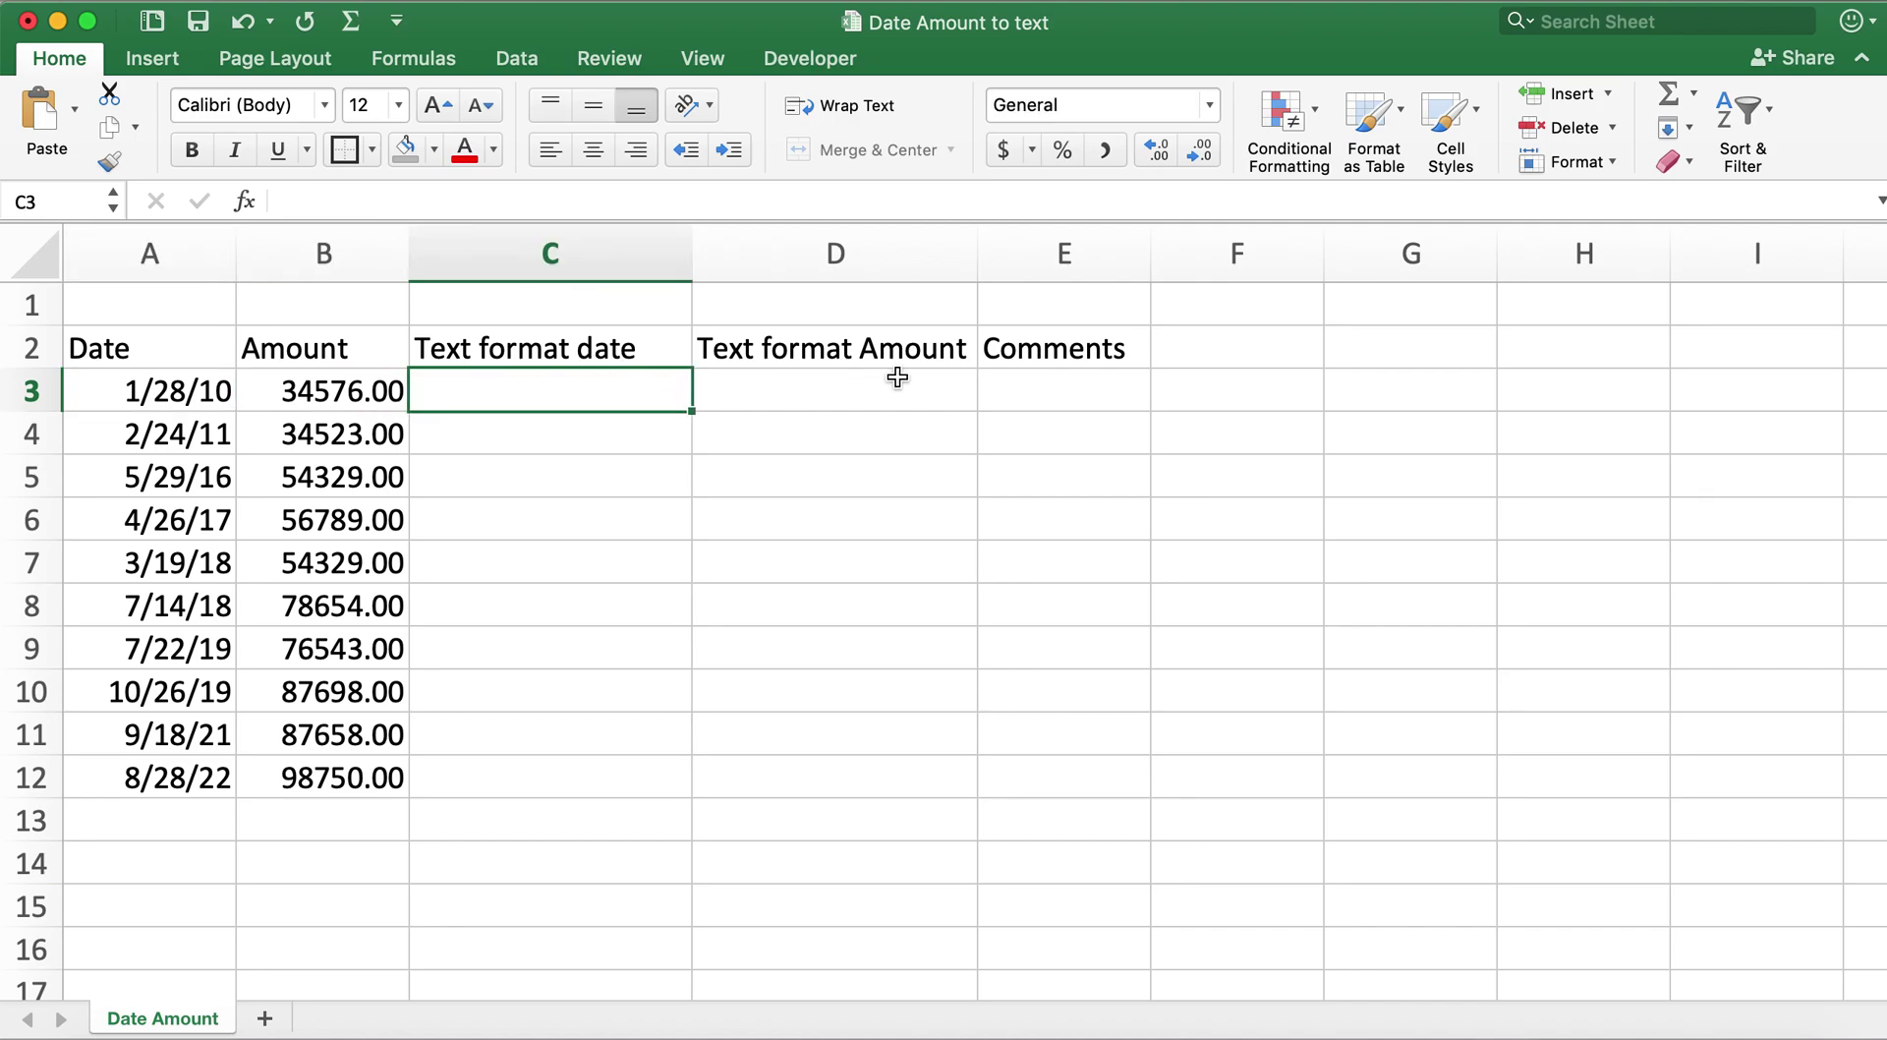
text(=tex)
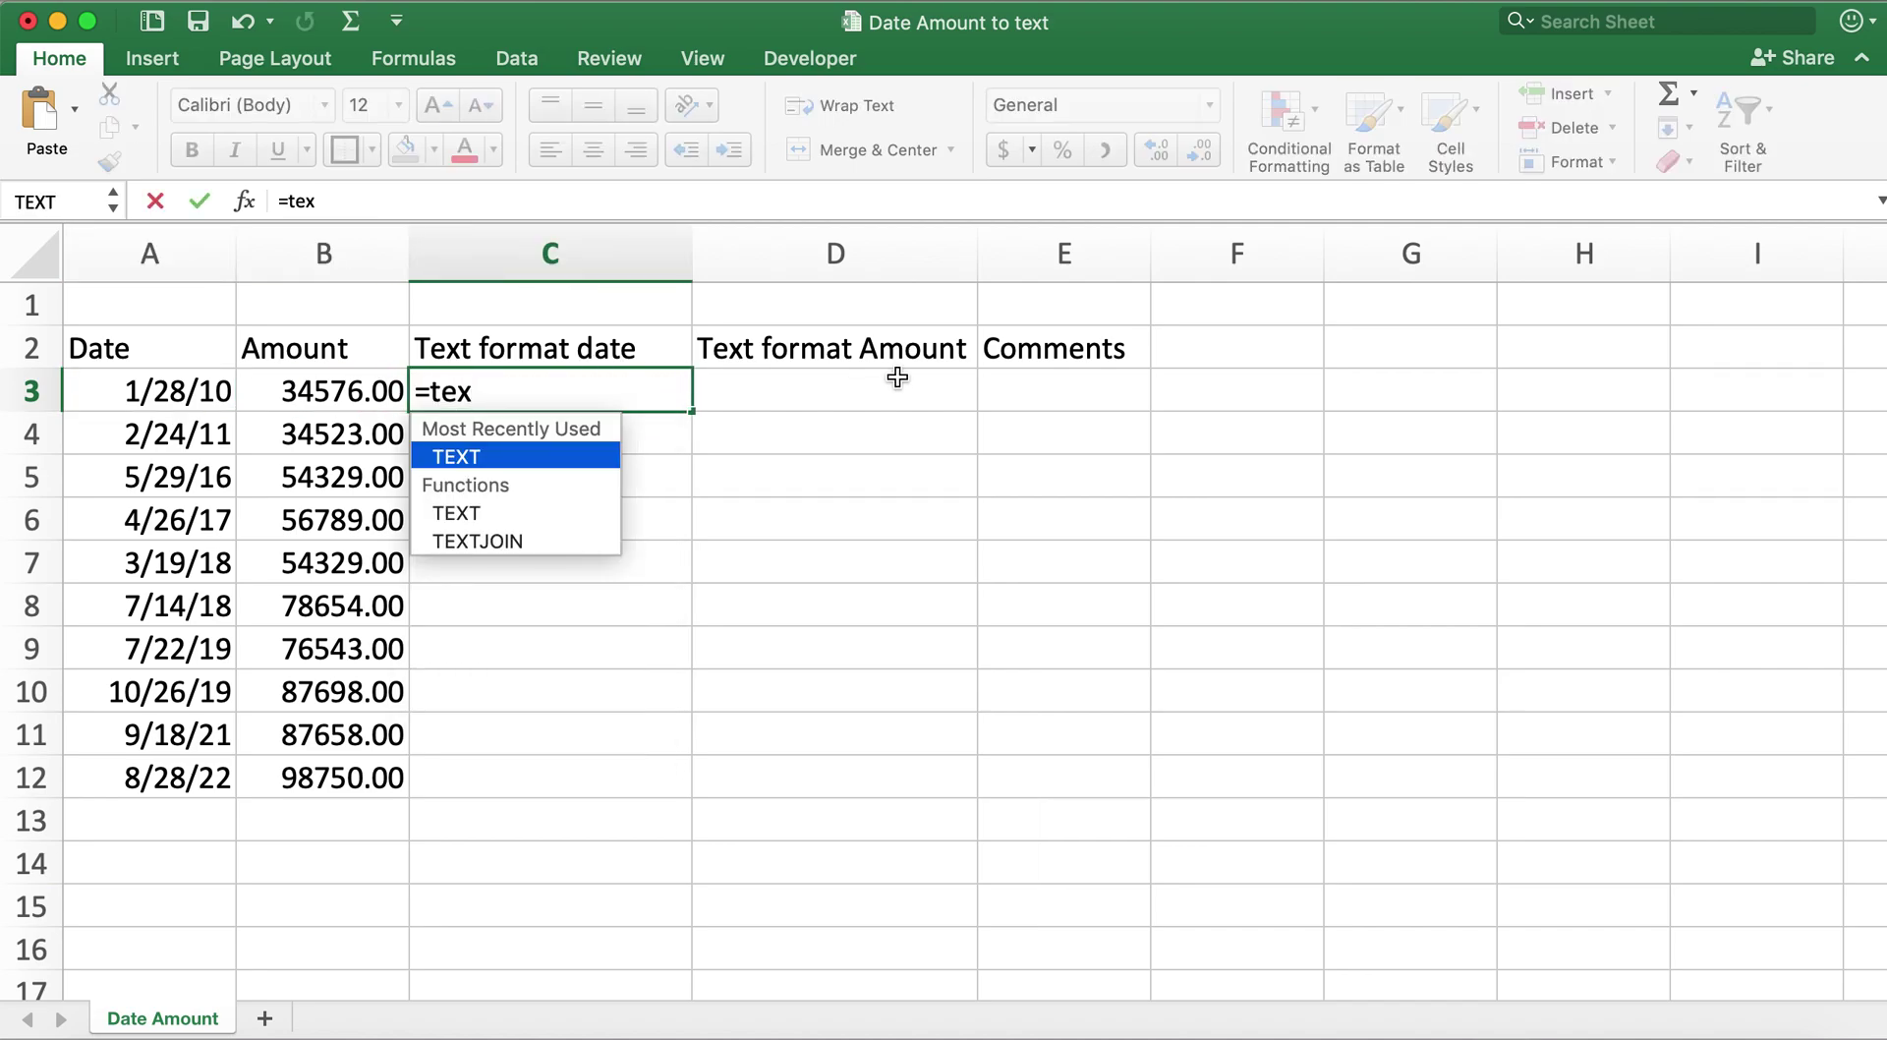
text(t()
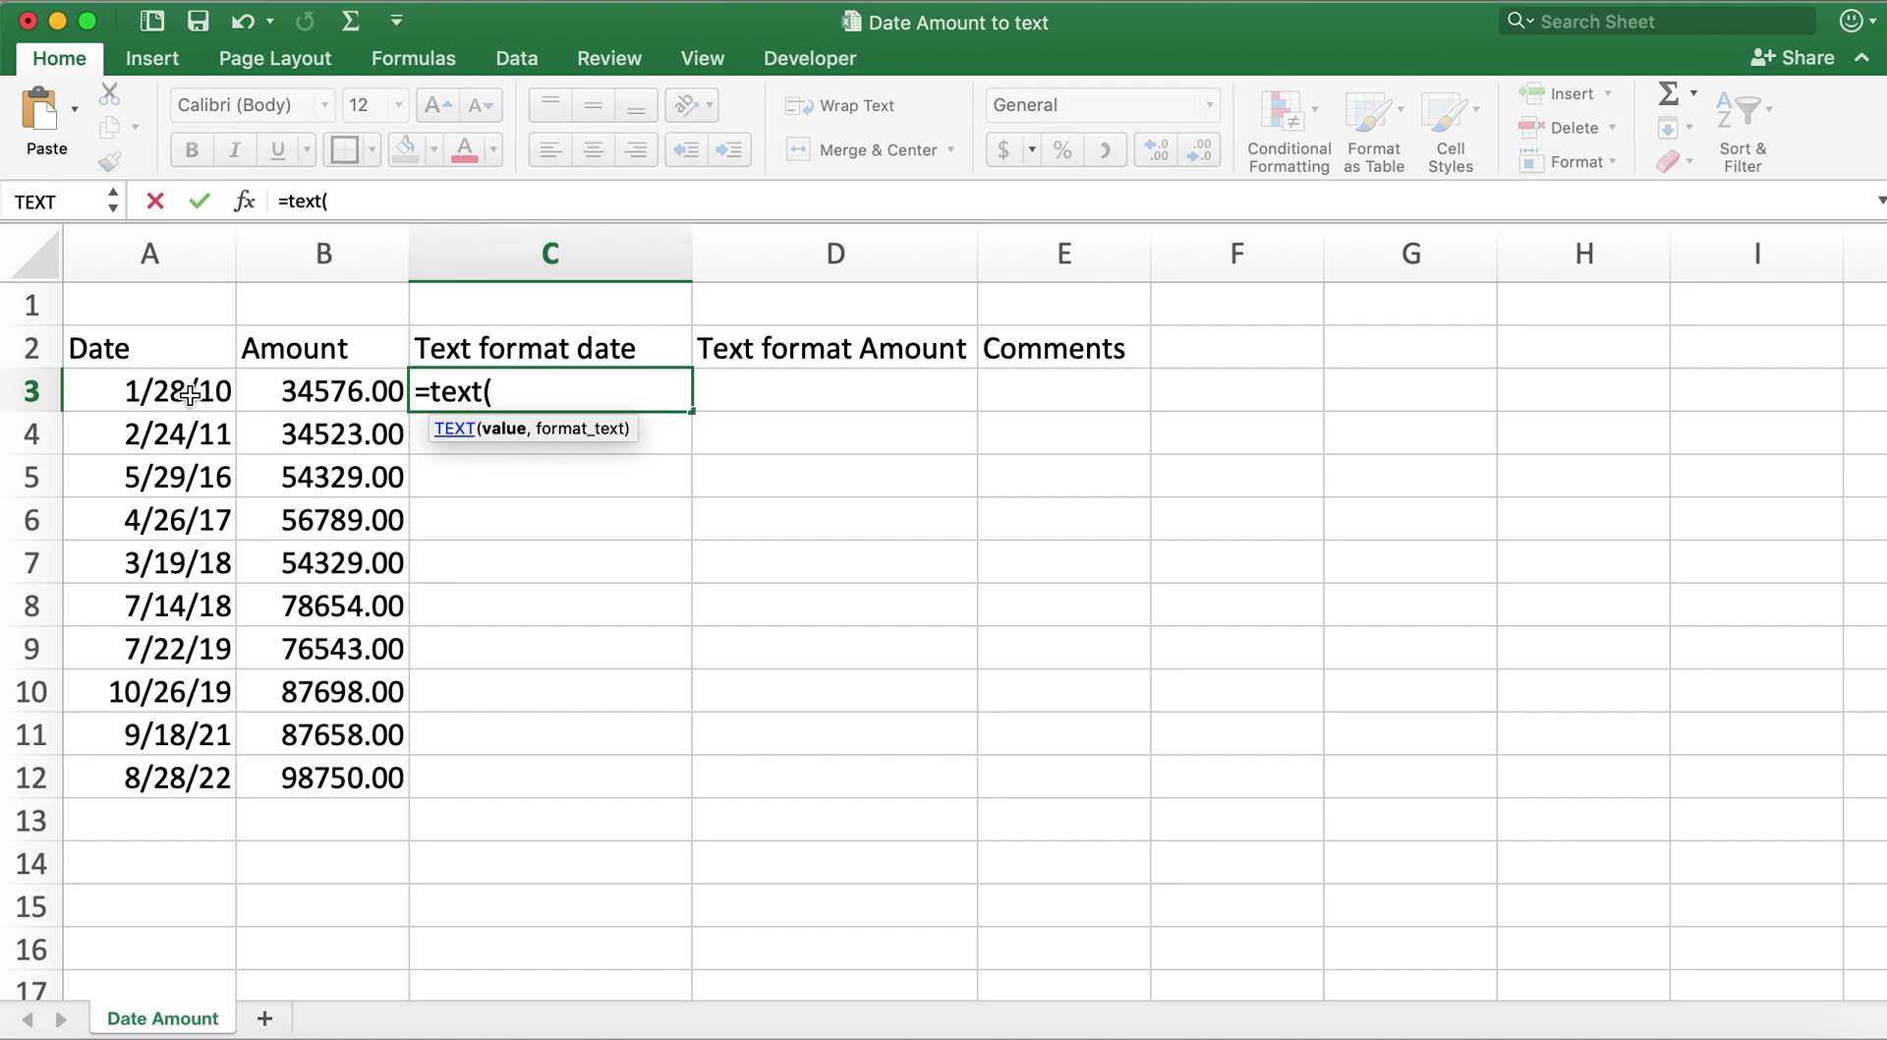
click(189, 394)
text(,)
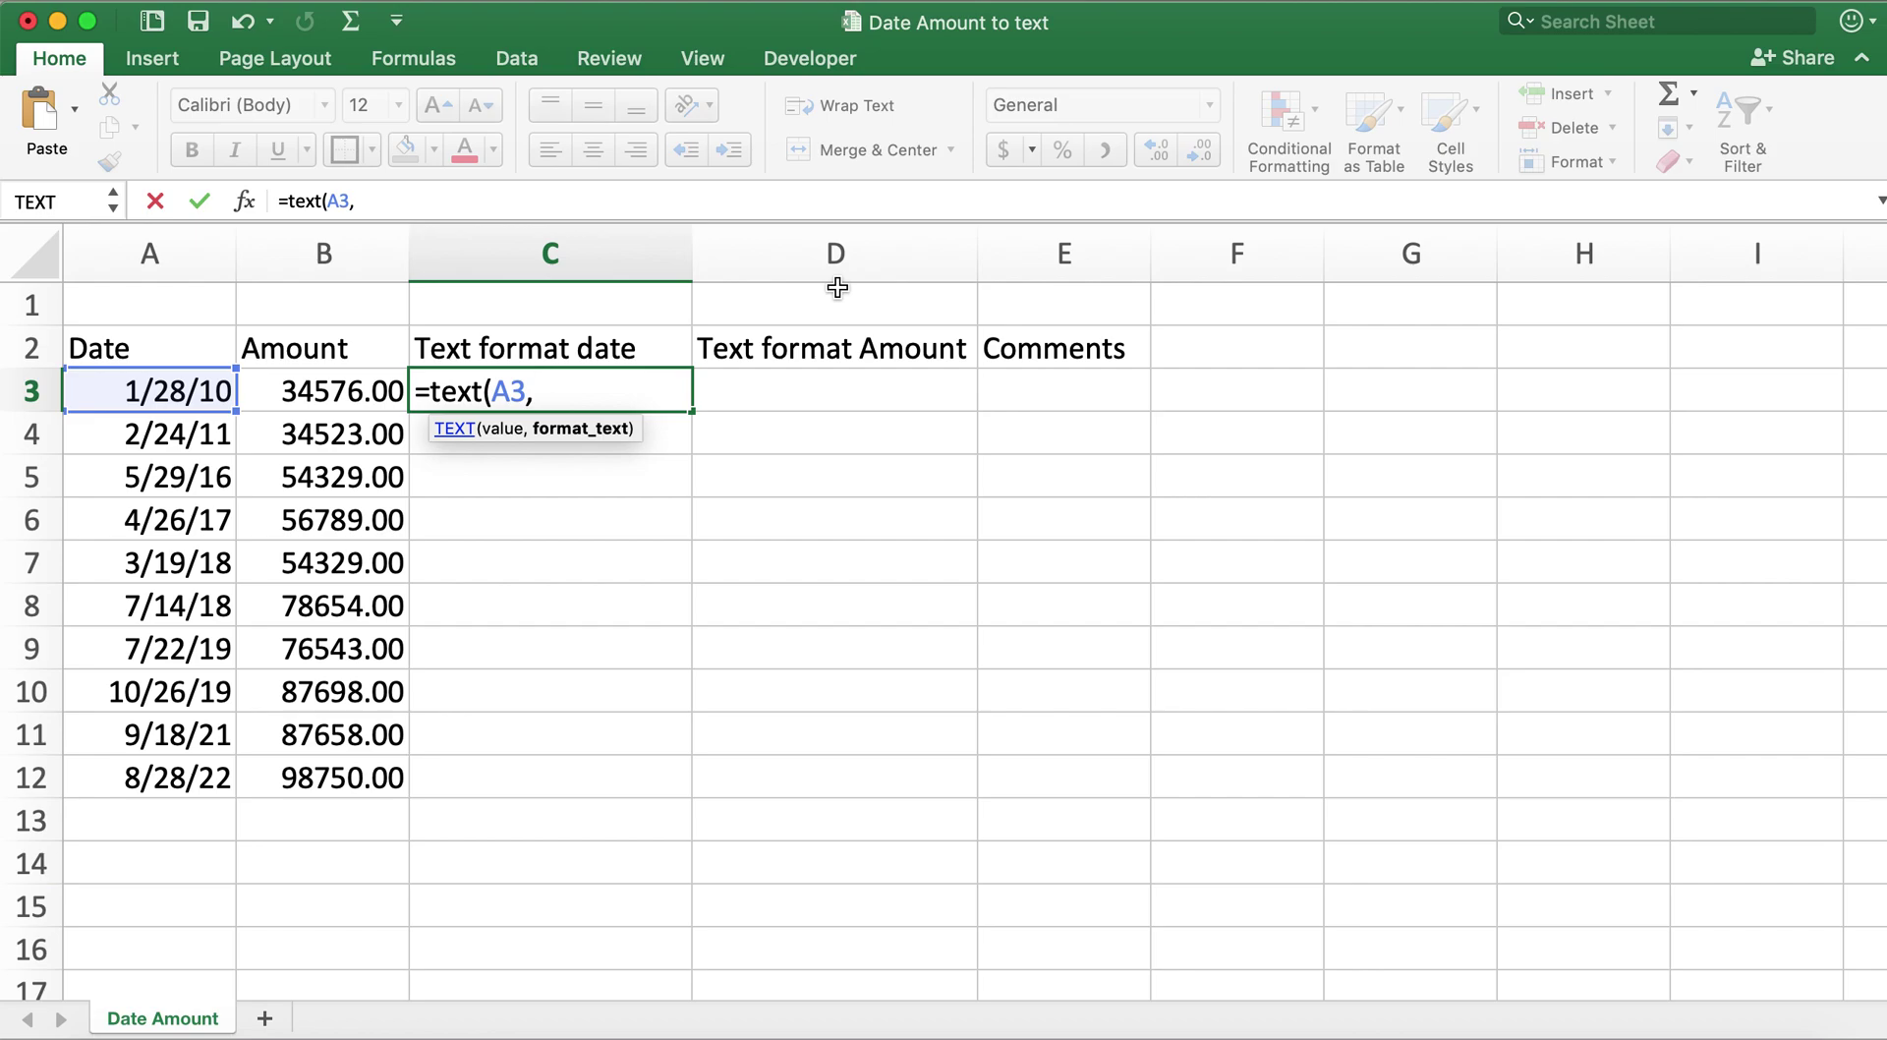
text( ")
text(mmmm)
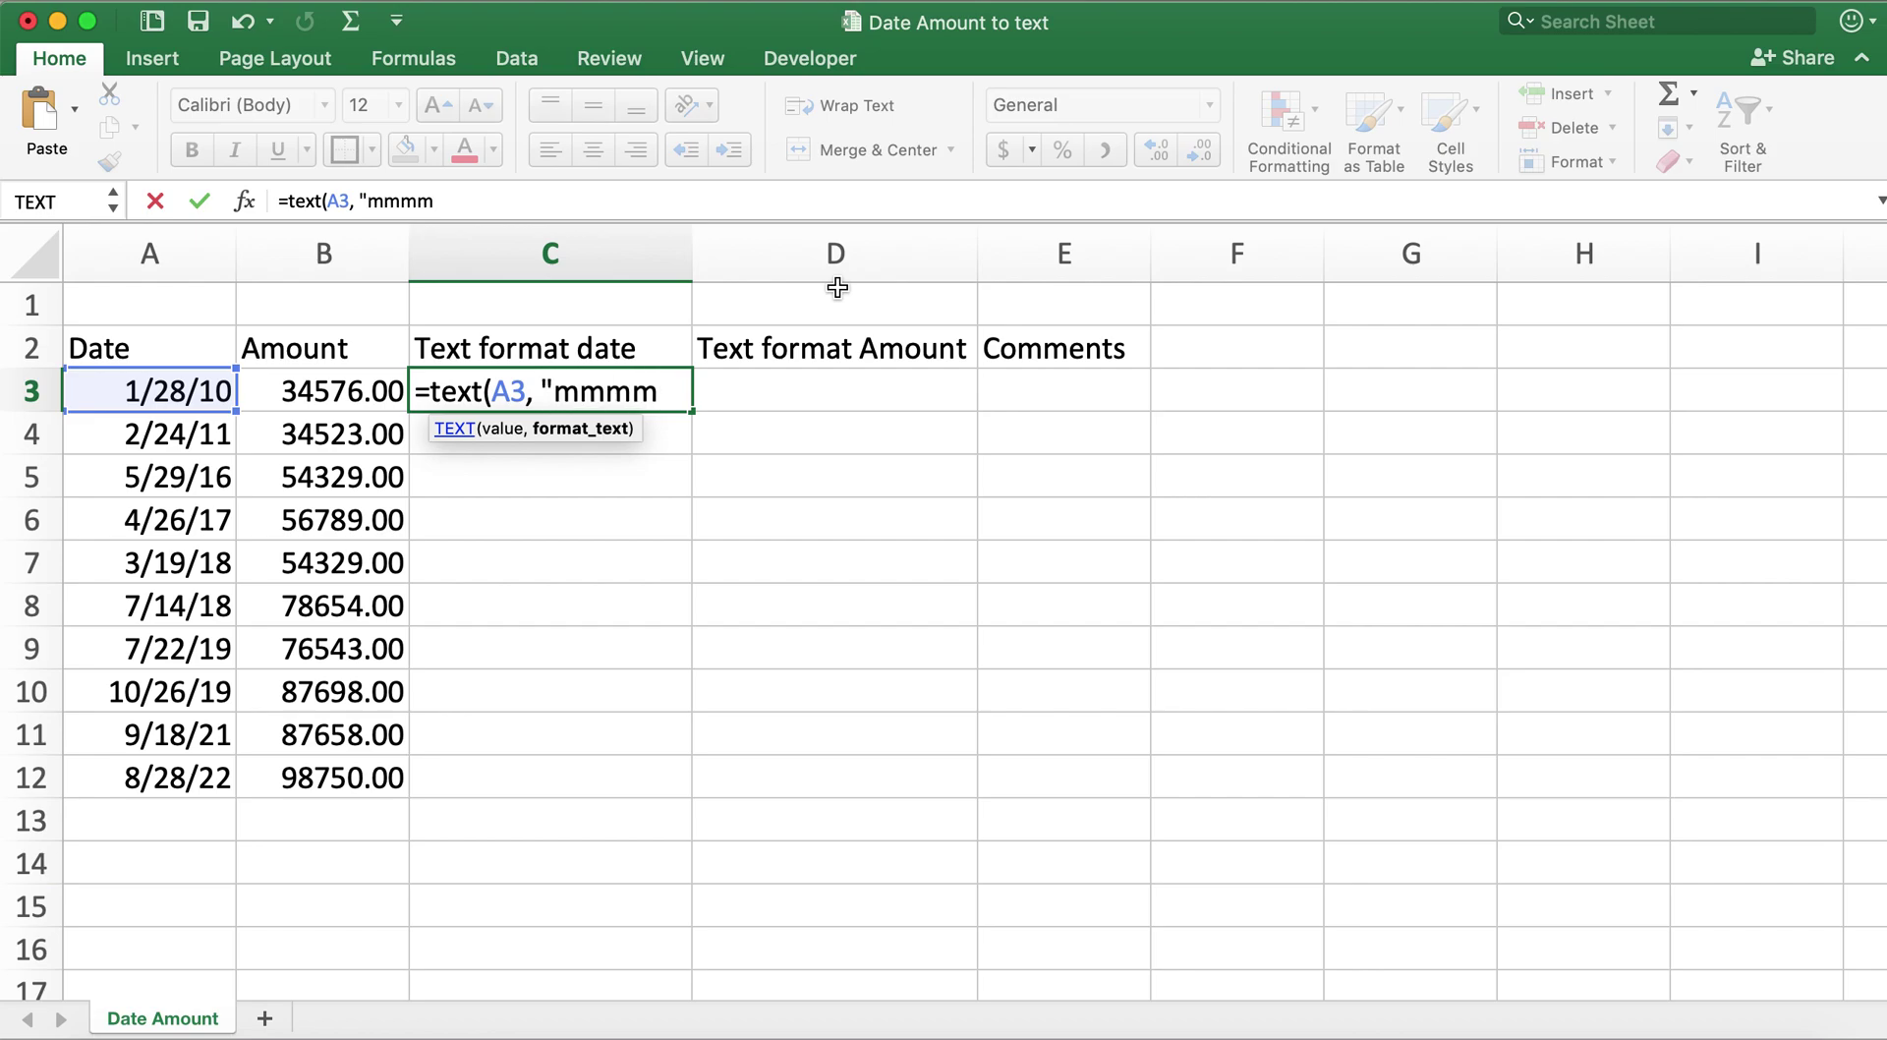
text( d,)
text( yyyy)
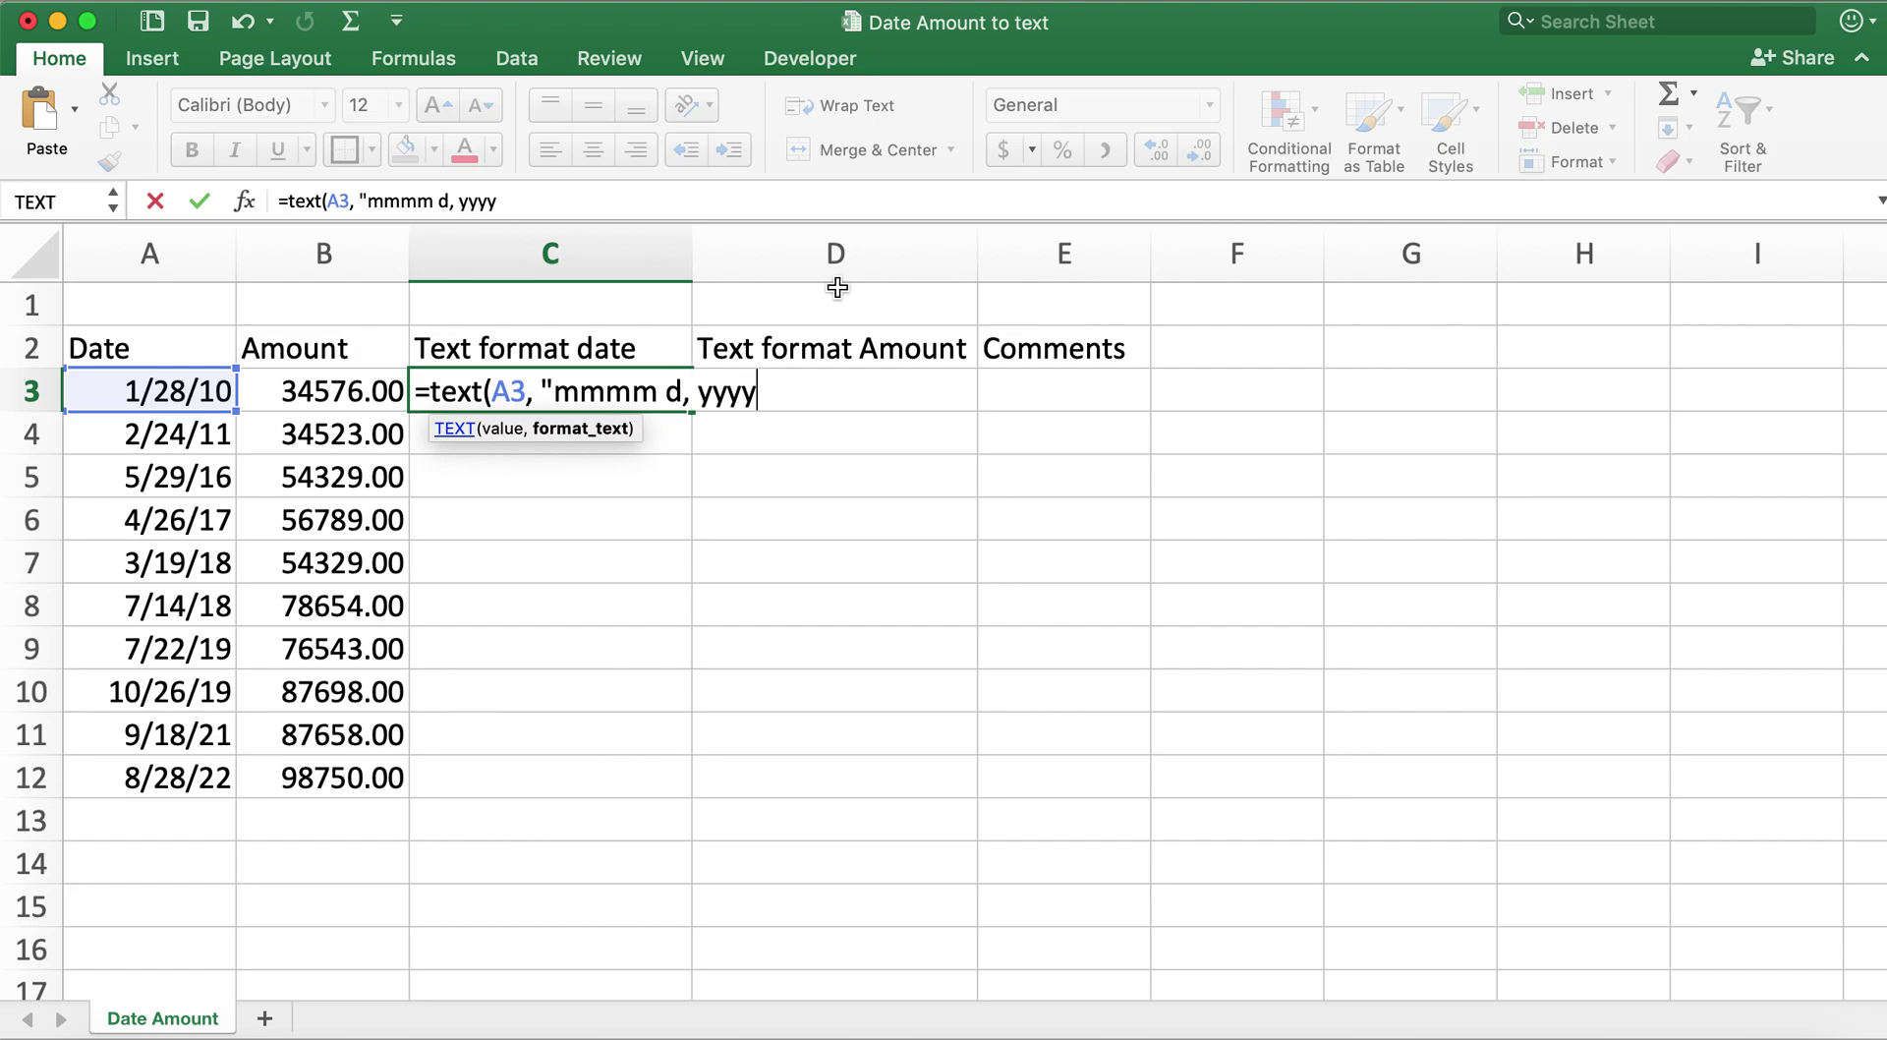
text("))
key(Return)
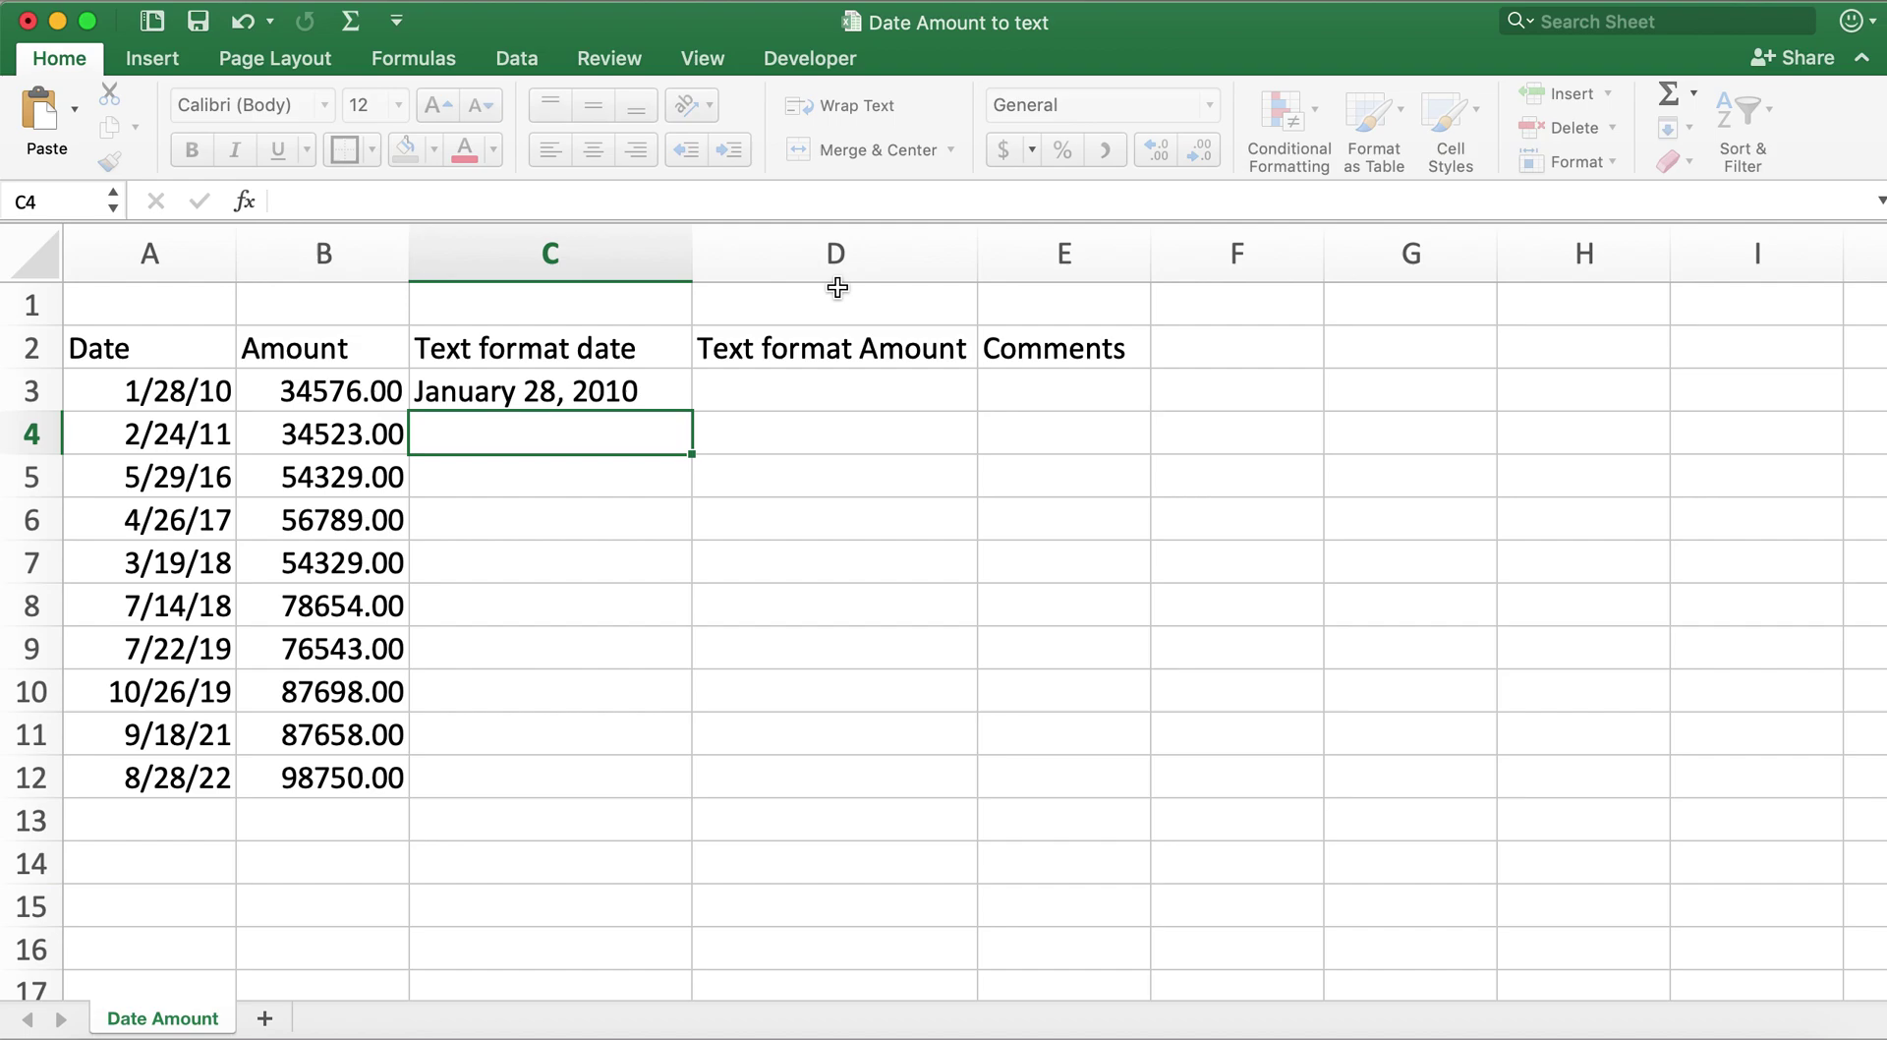
Step: Copy the C3 date formula down through C12
click(656, 393)
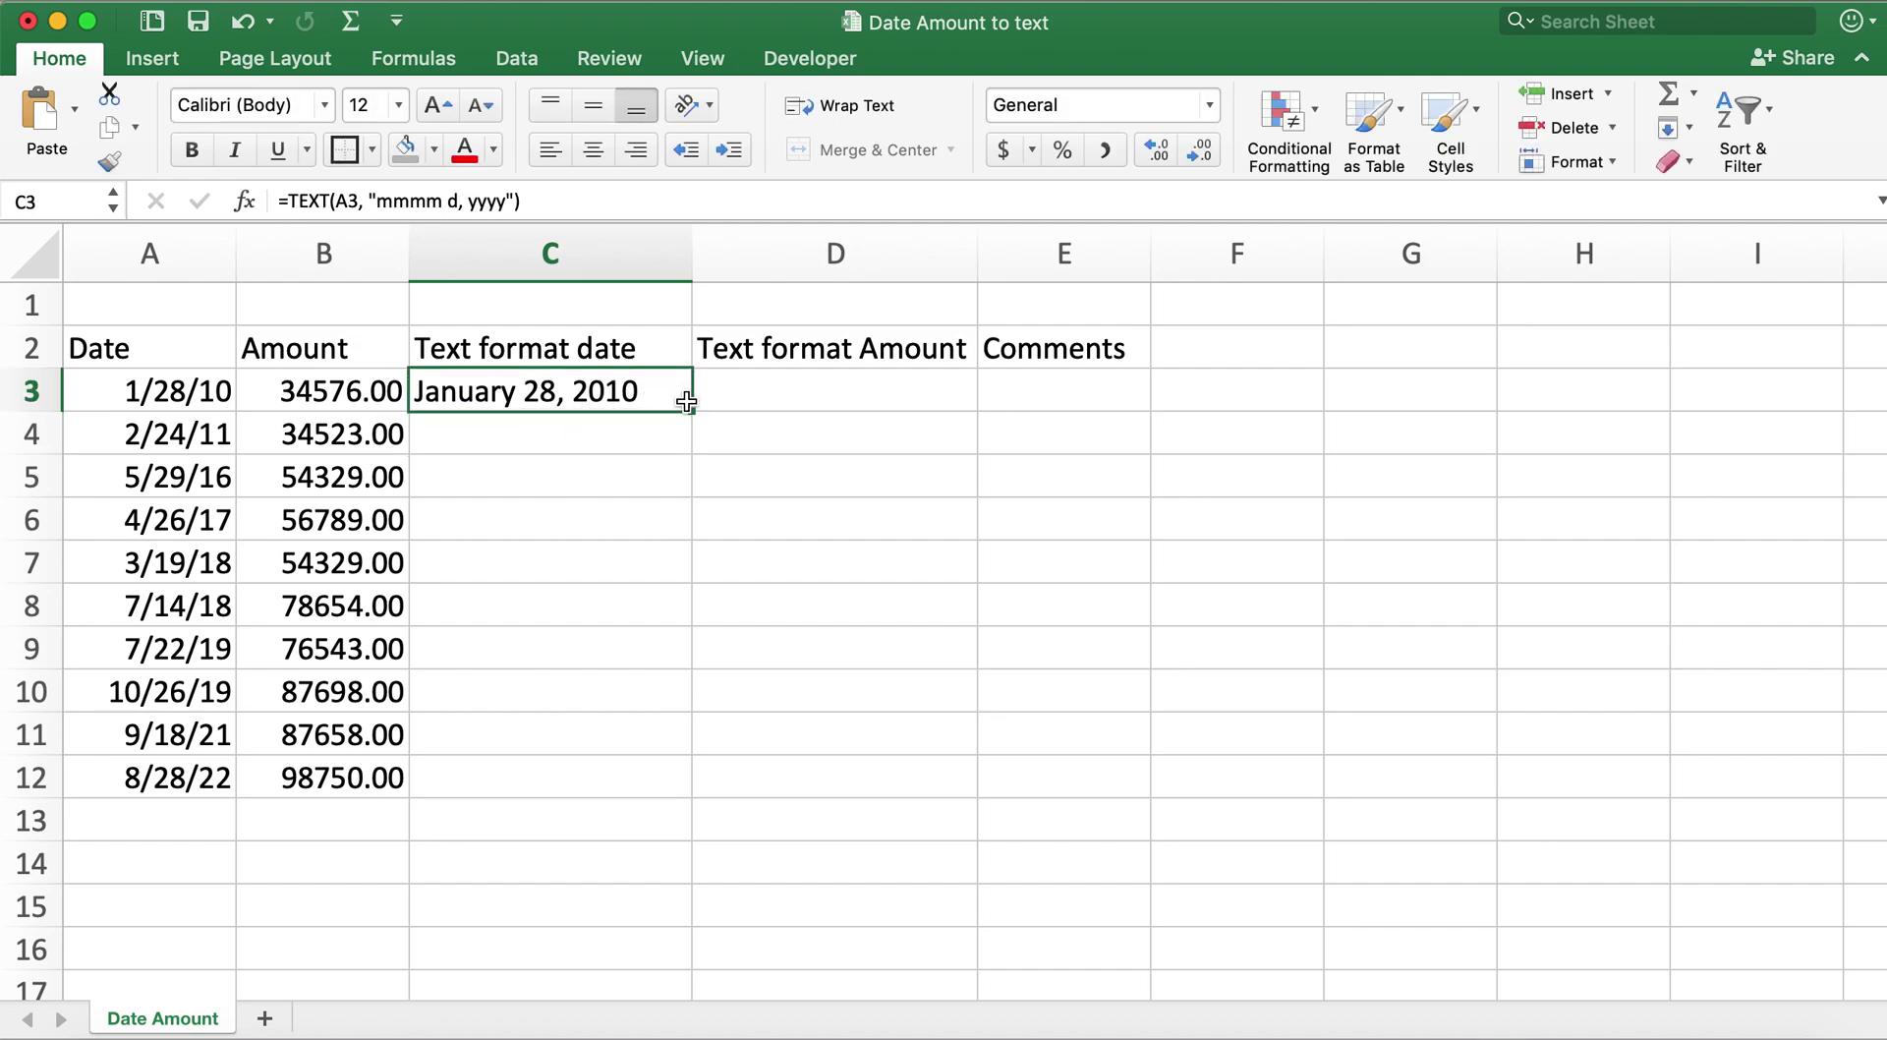
click(692, 413)
double_click(696, 414)
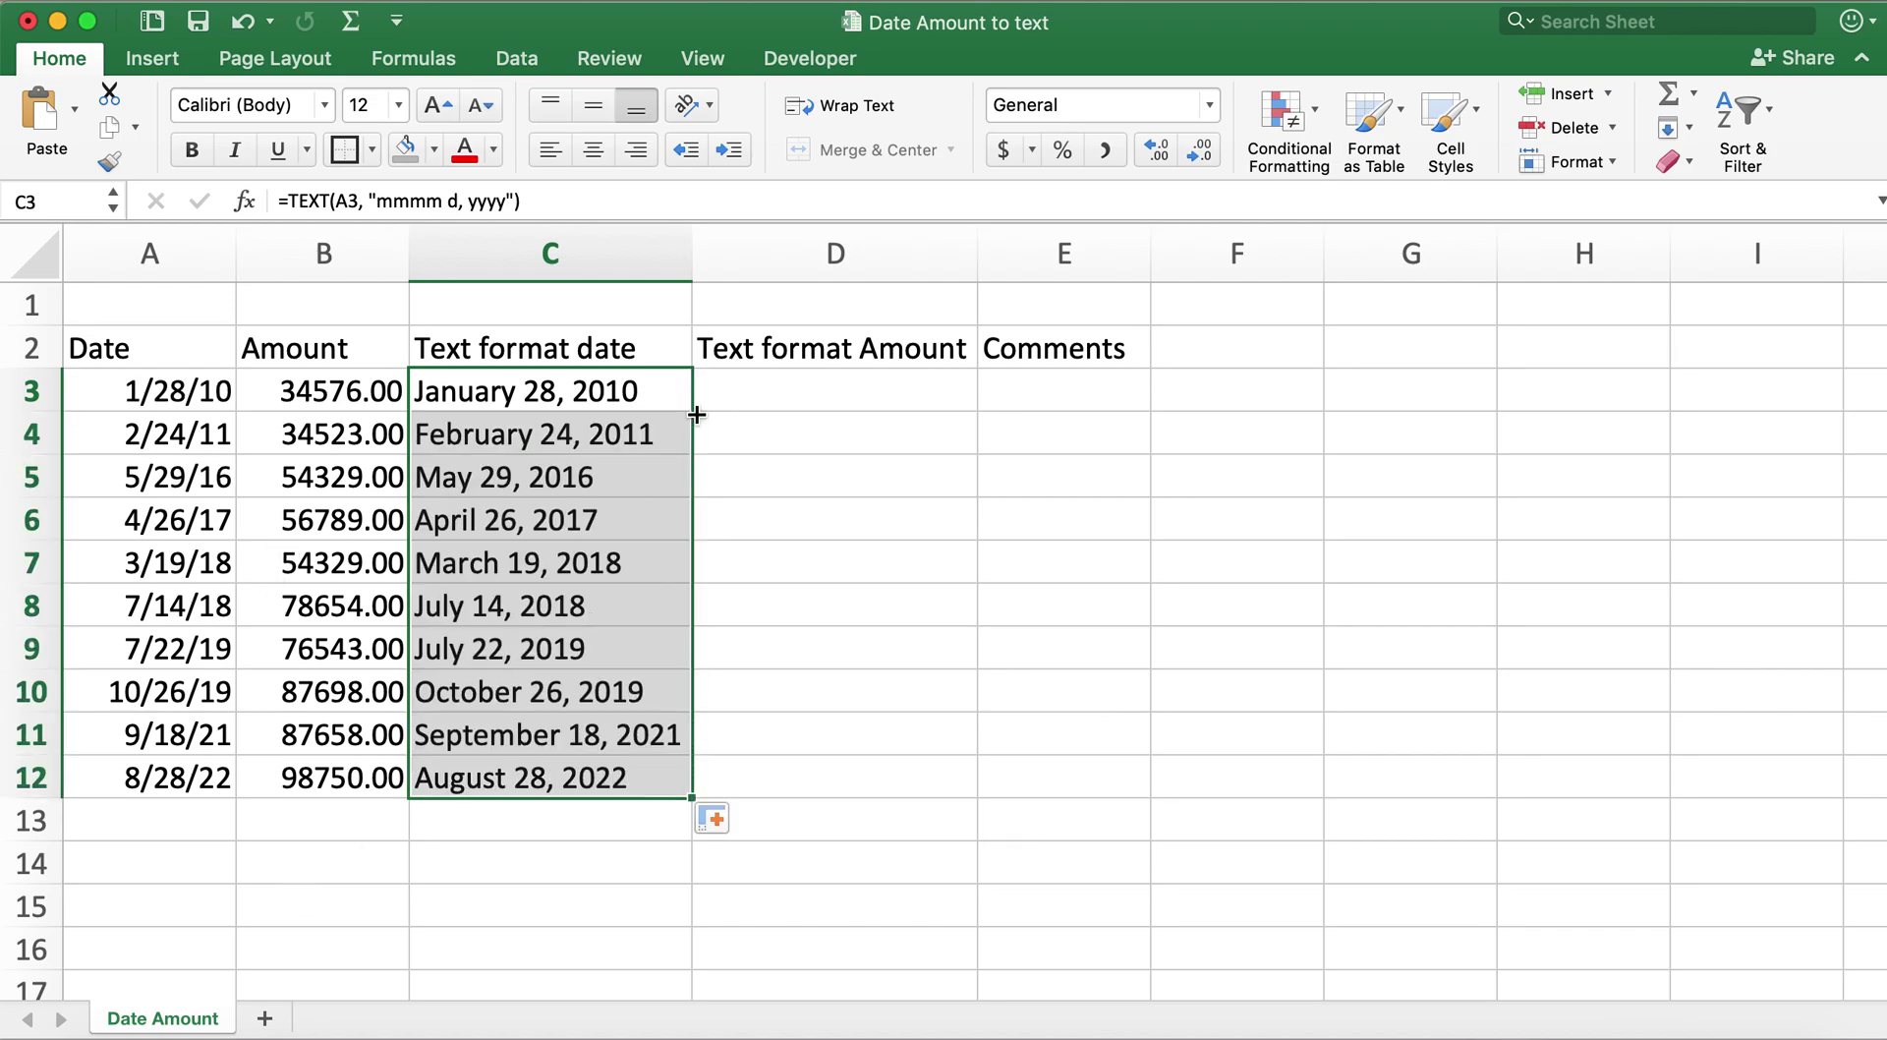
click(857, 435)
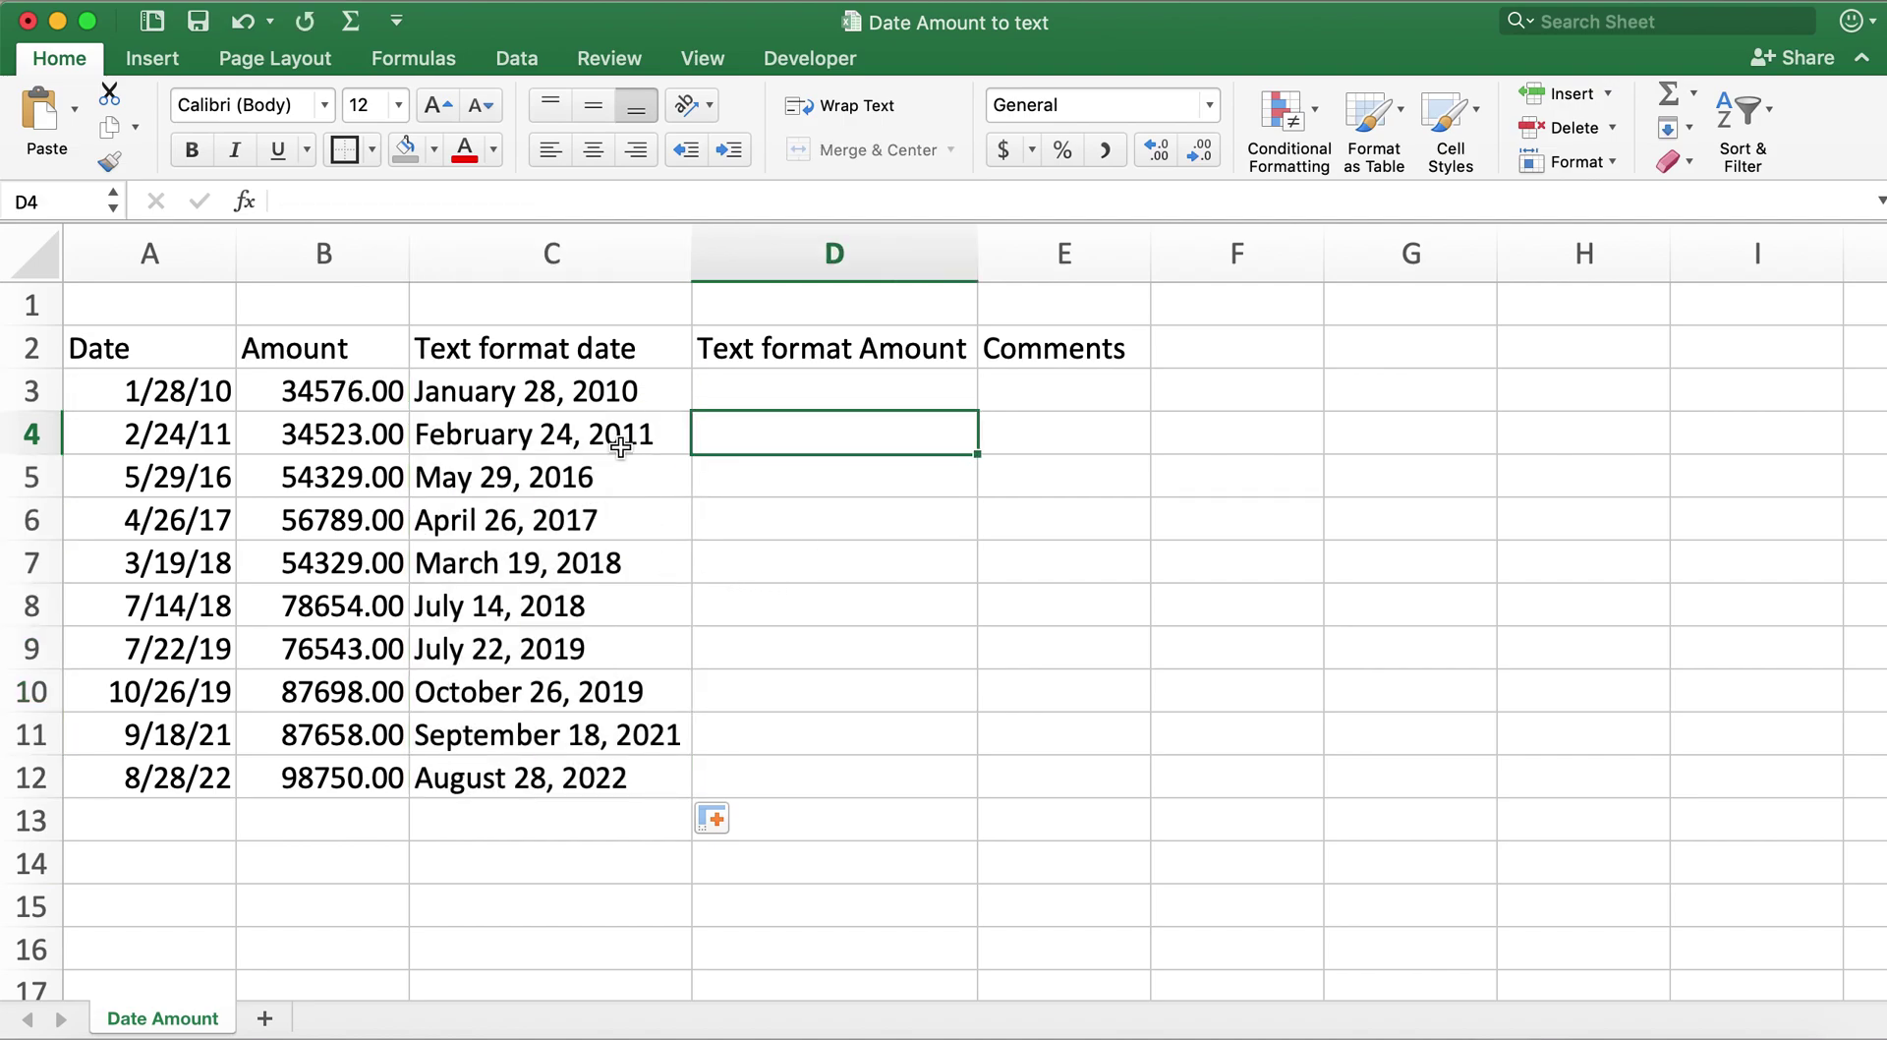
Step: Enter =TEXT(B3, "$00000.00") in D3 and fill it down to D12
click(865, 389)
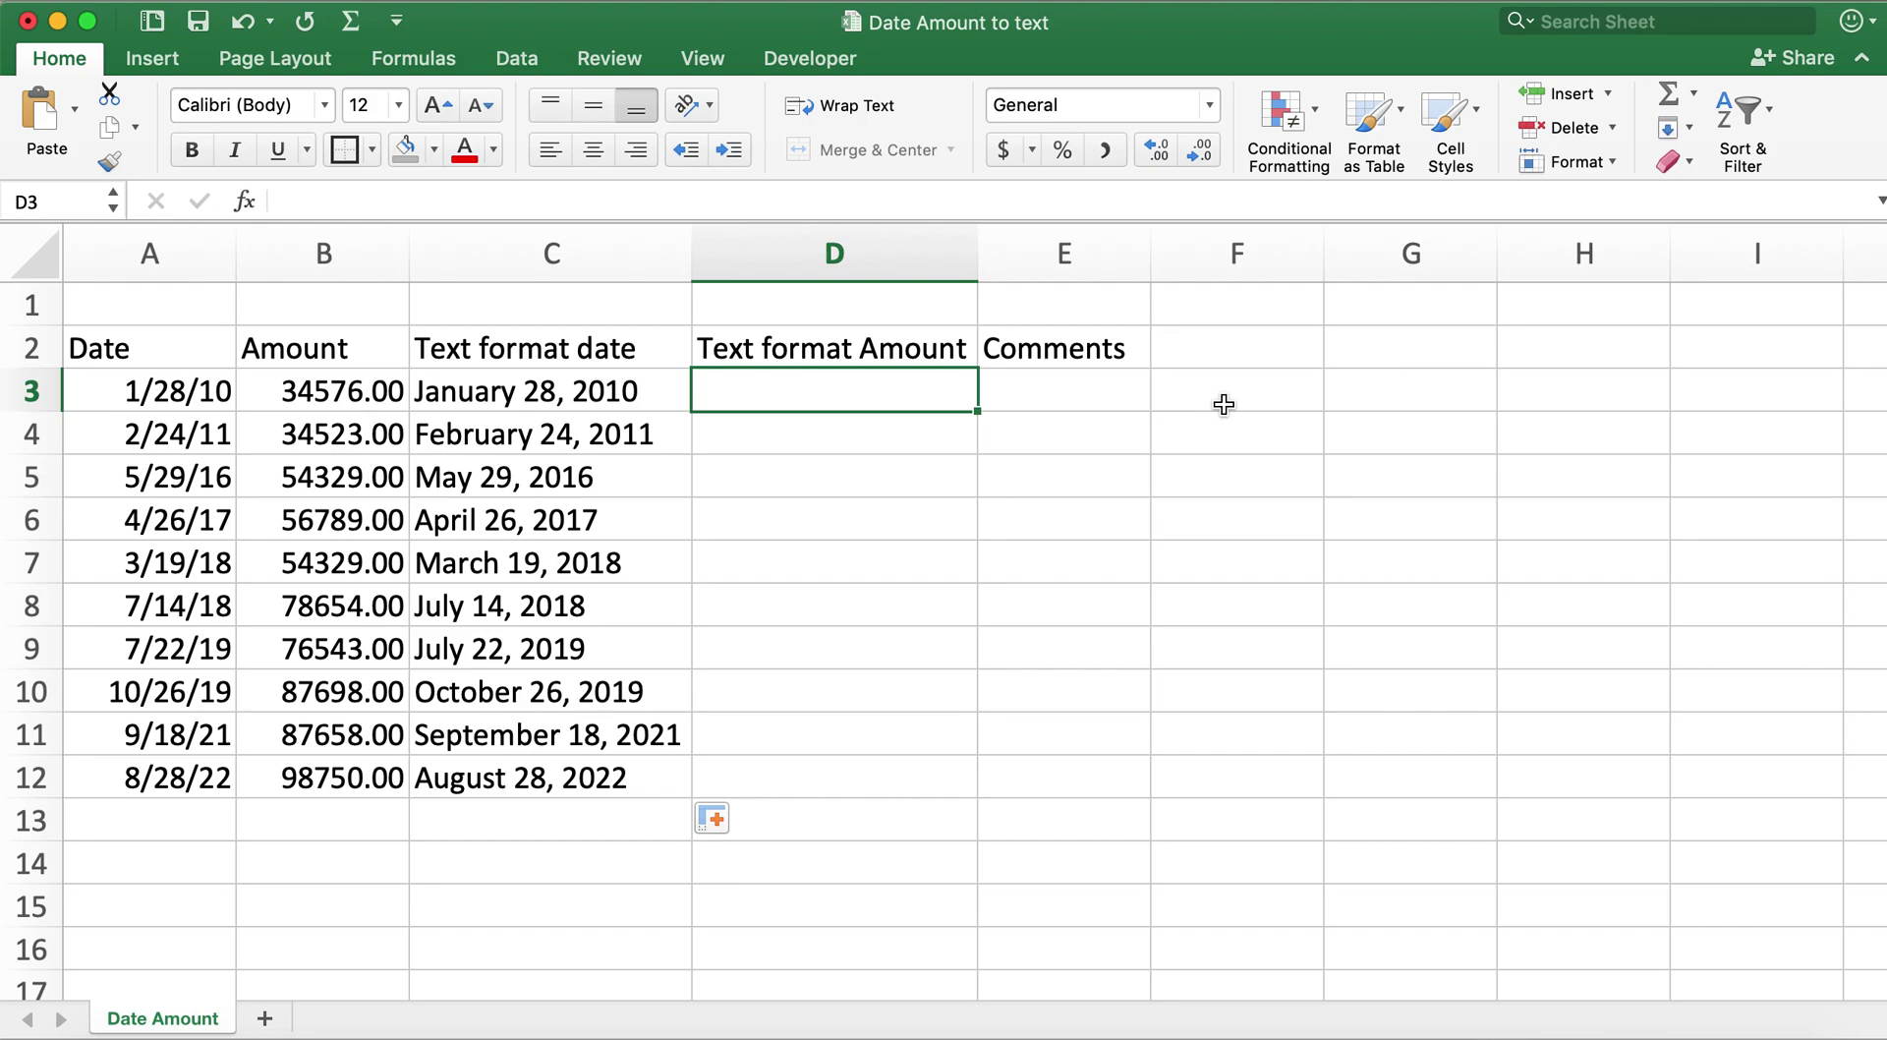
text(=)
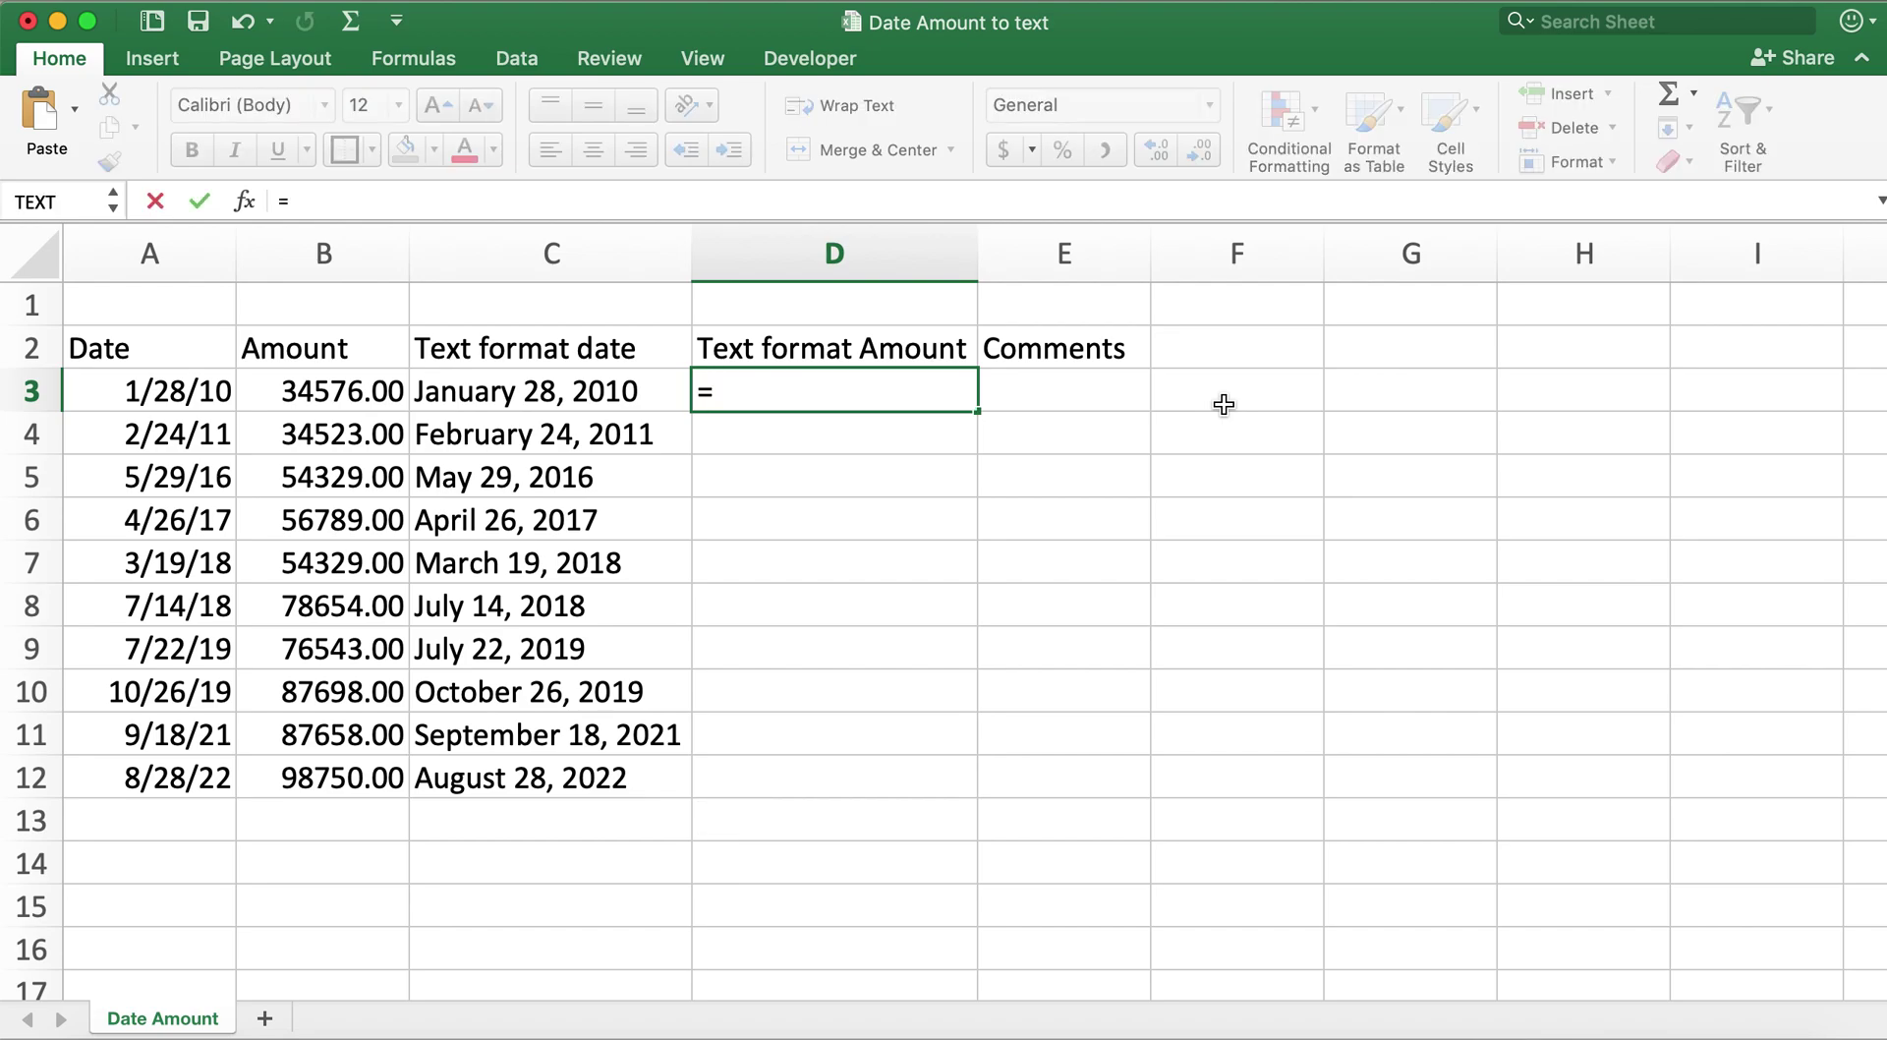
text(text()
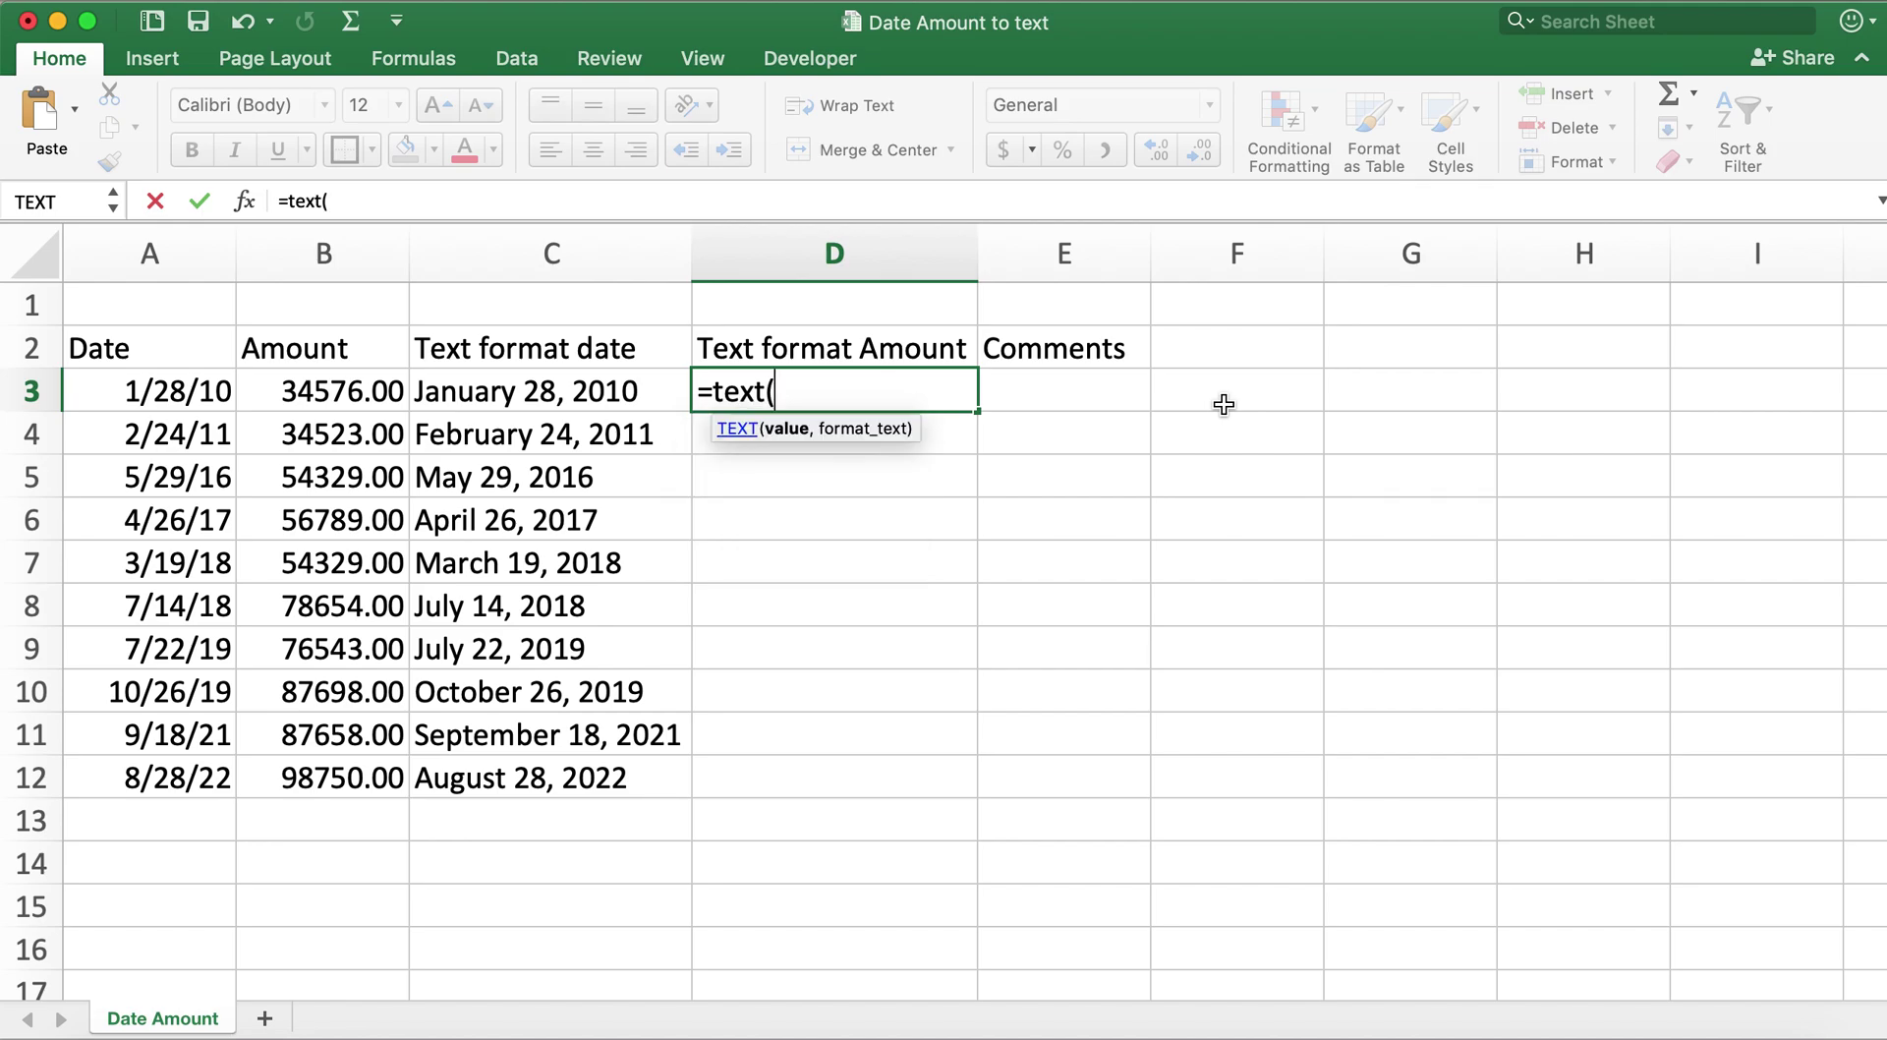
click(355, 390)
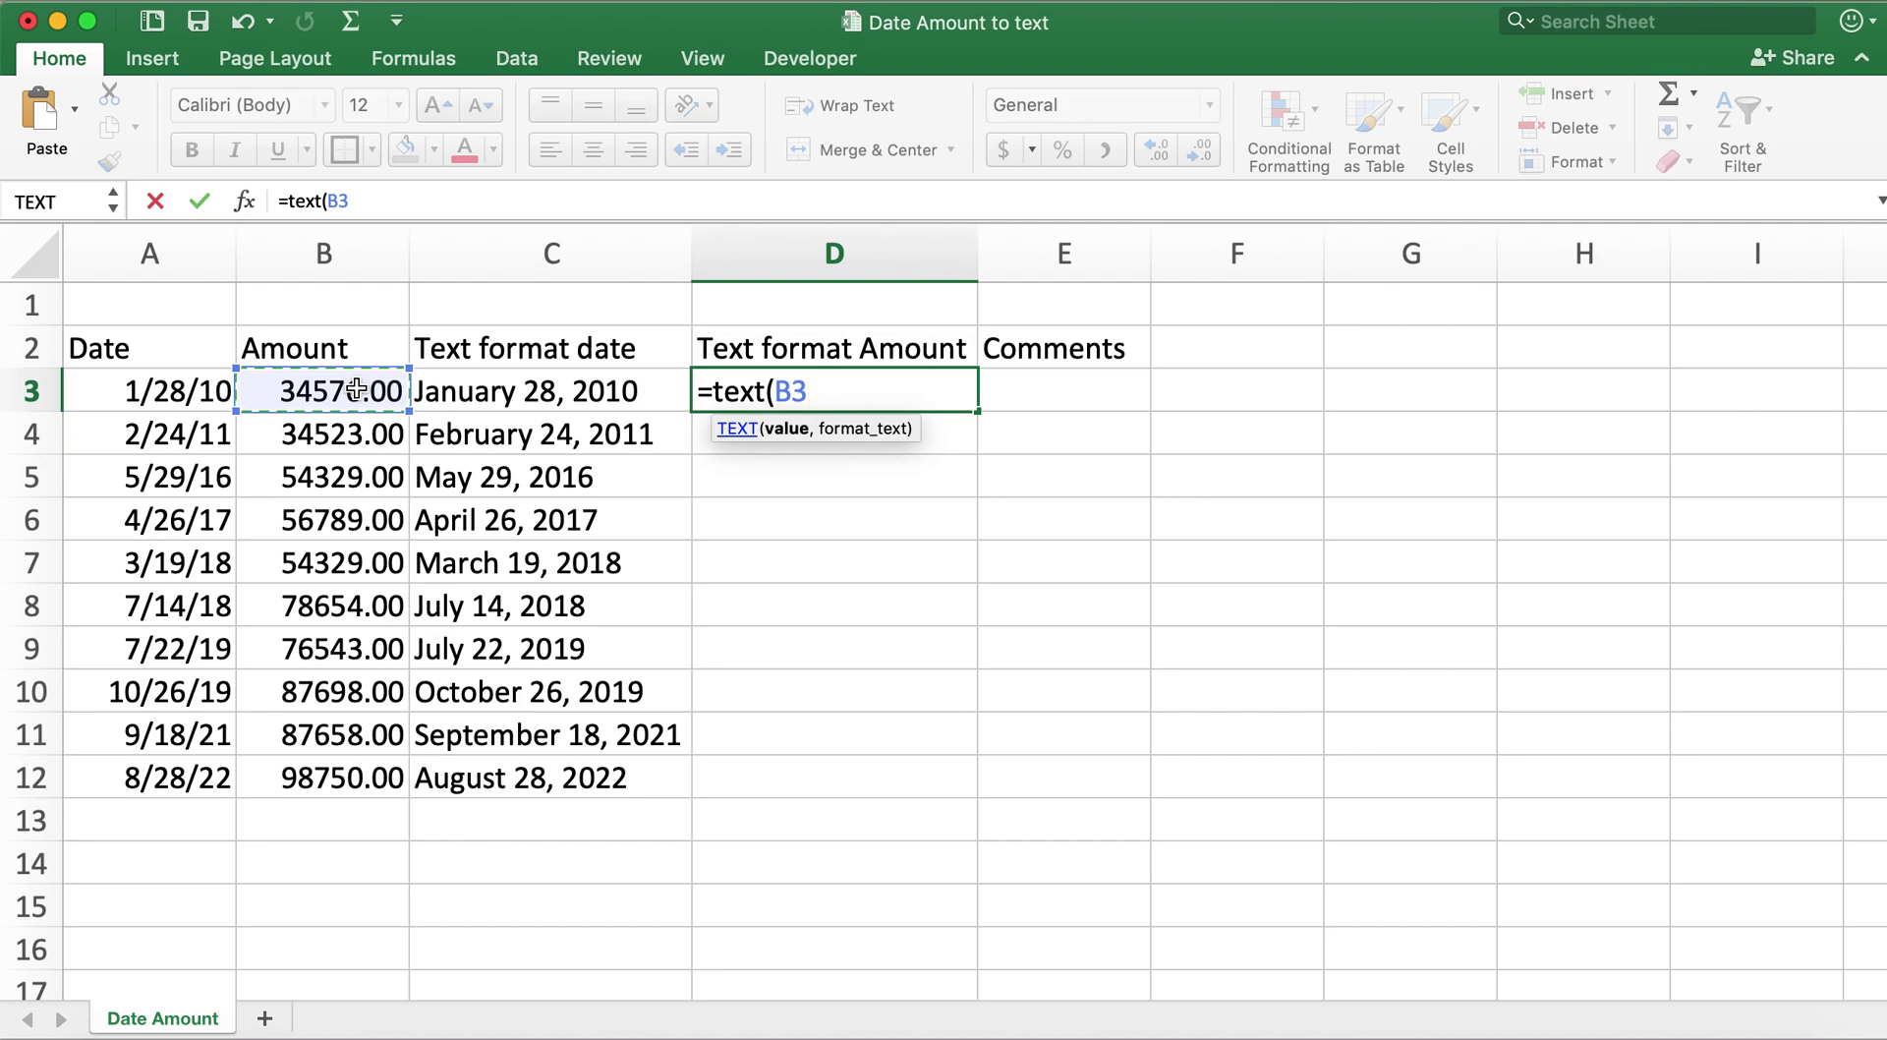
text(, ")
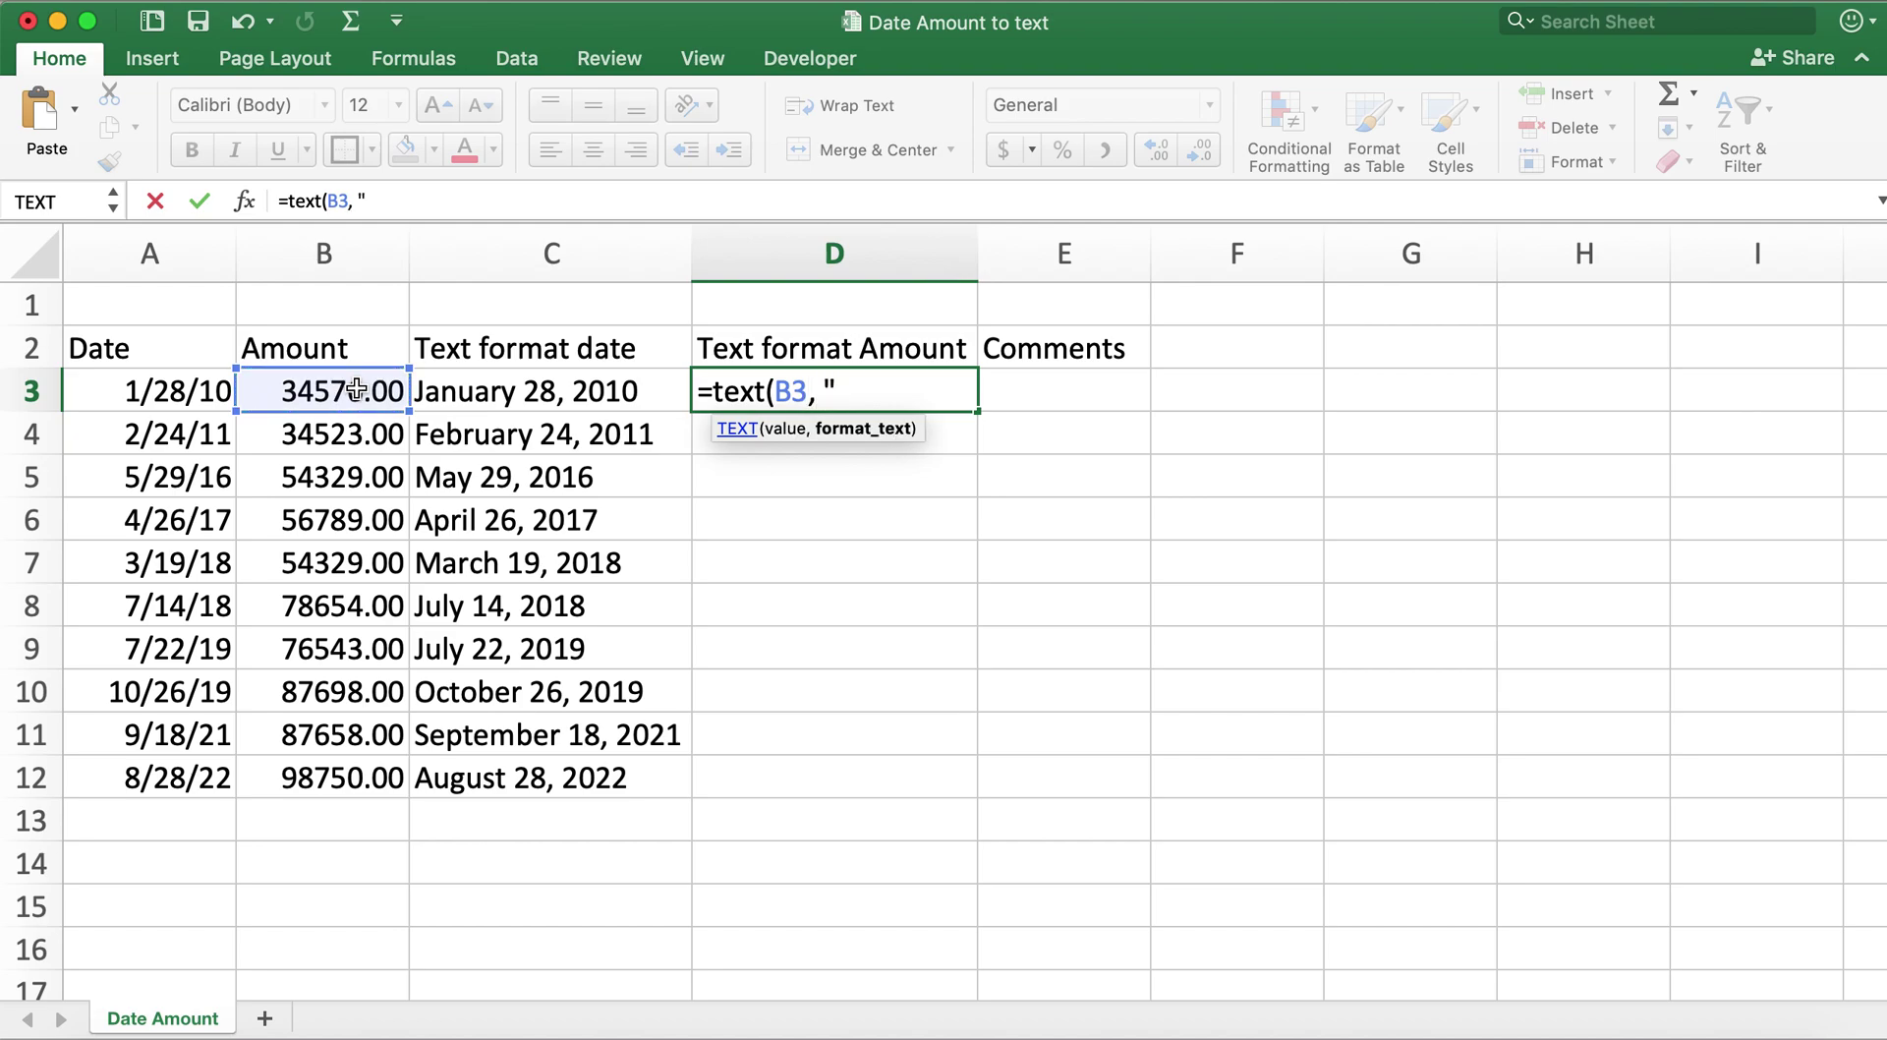
text($)
text(00000.)
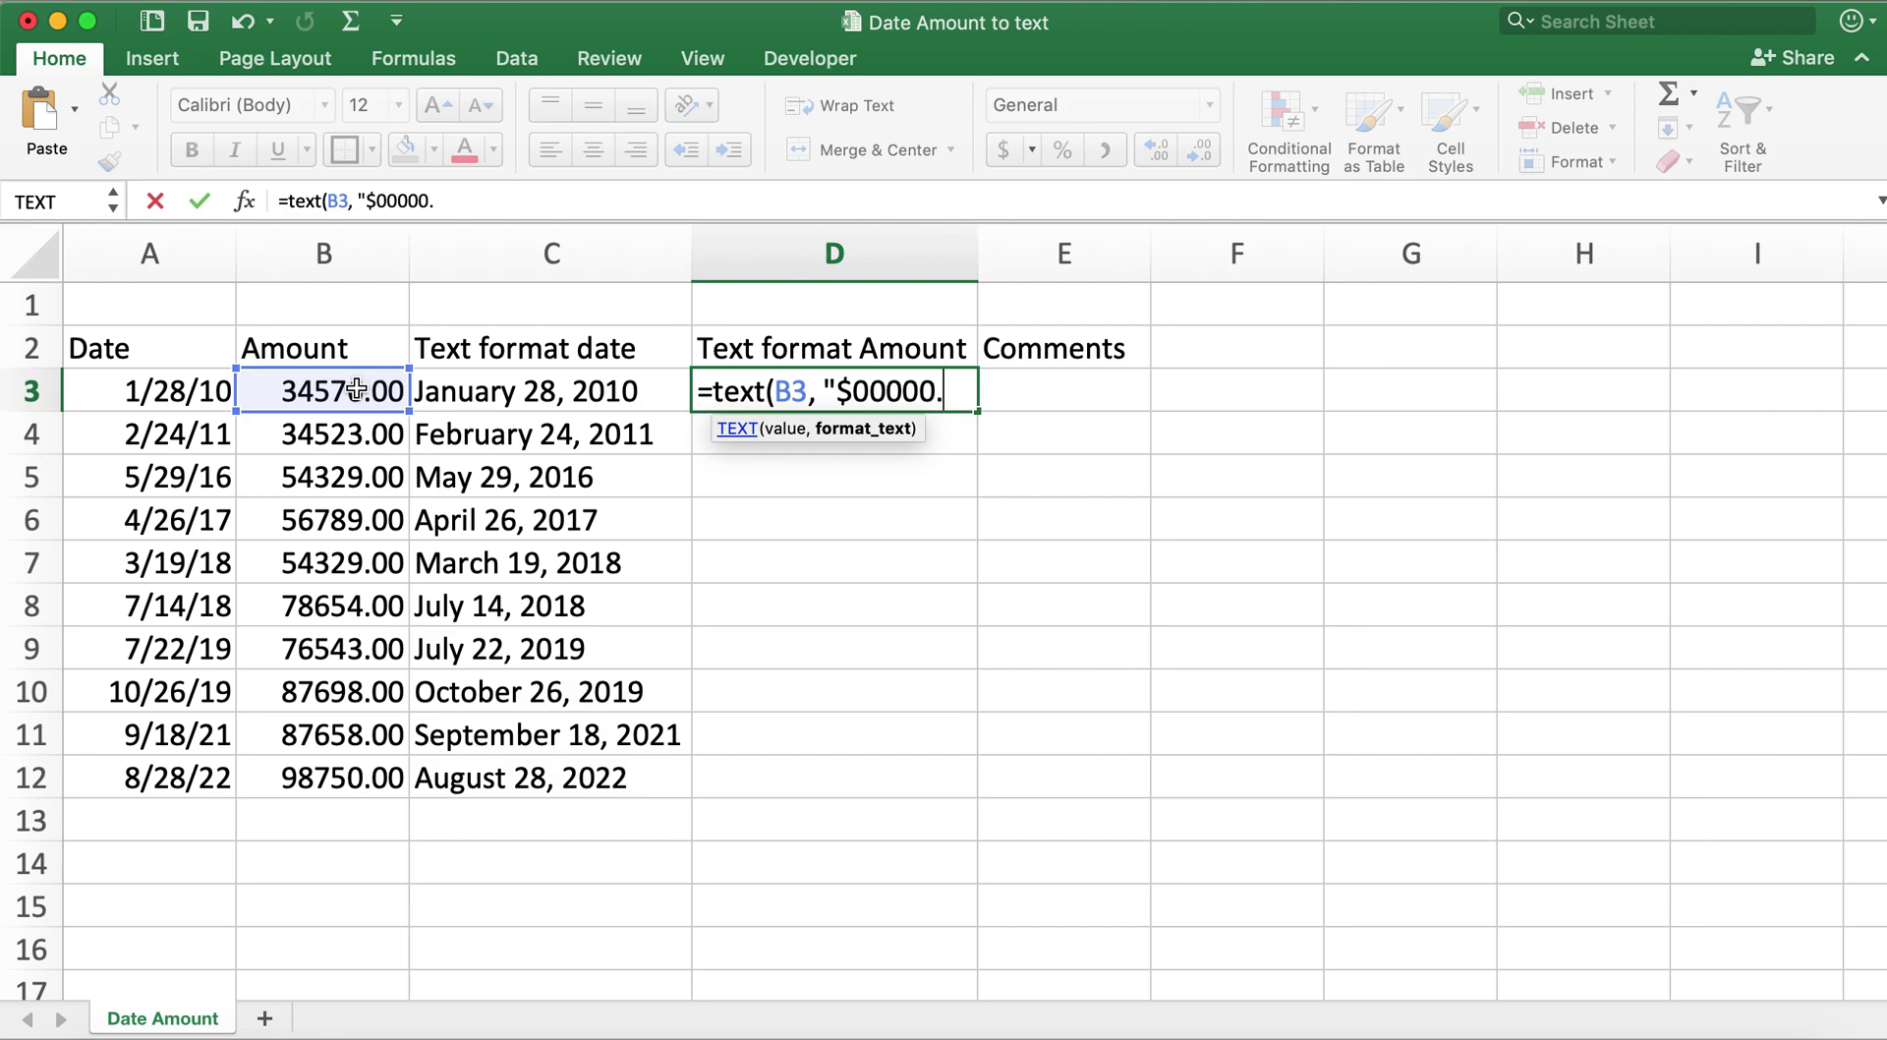
text(00")
text())
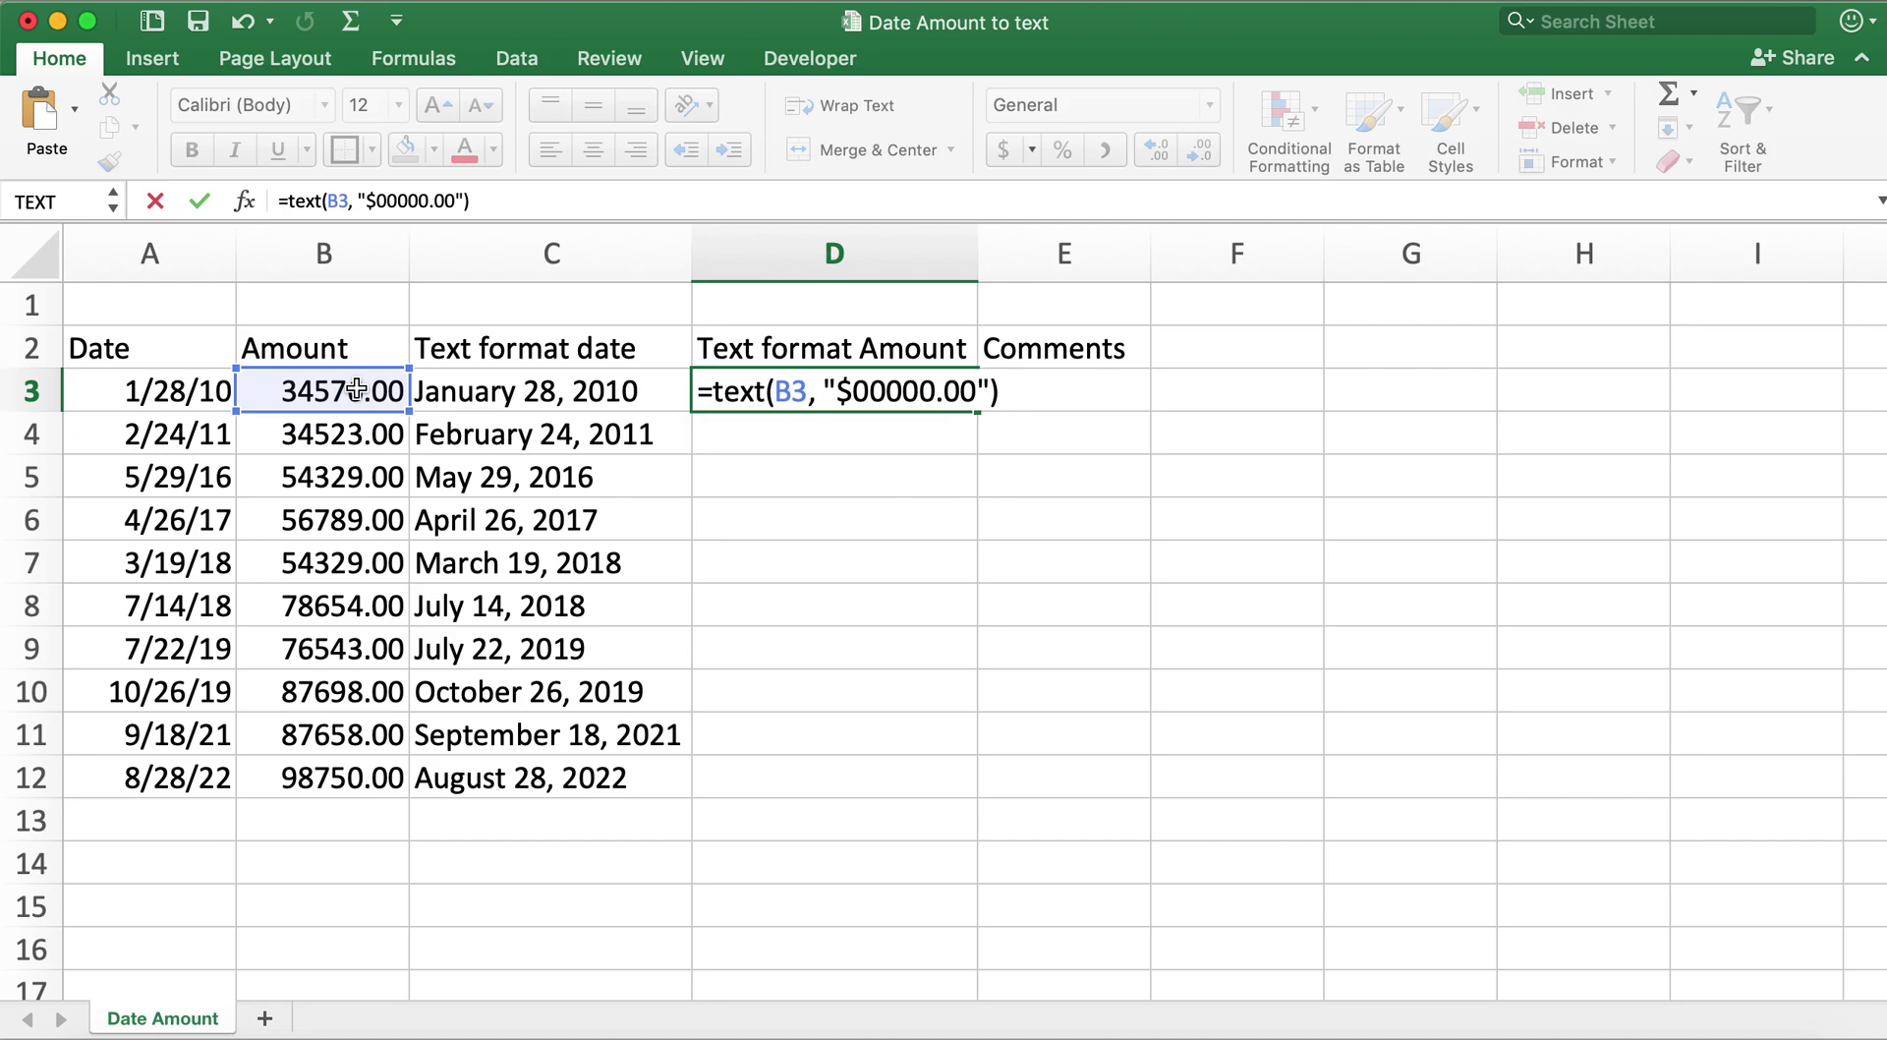
key(Return)
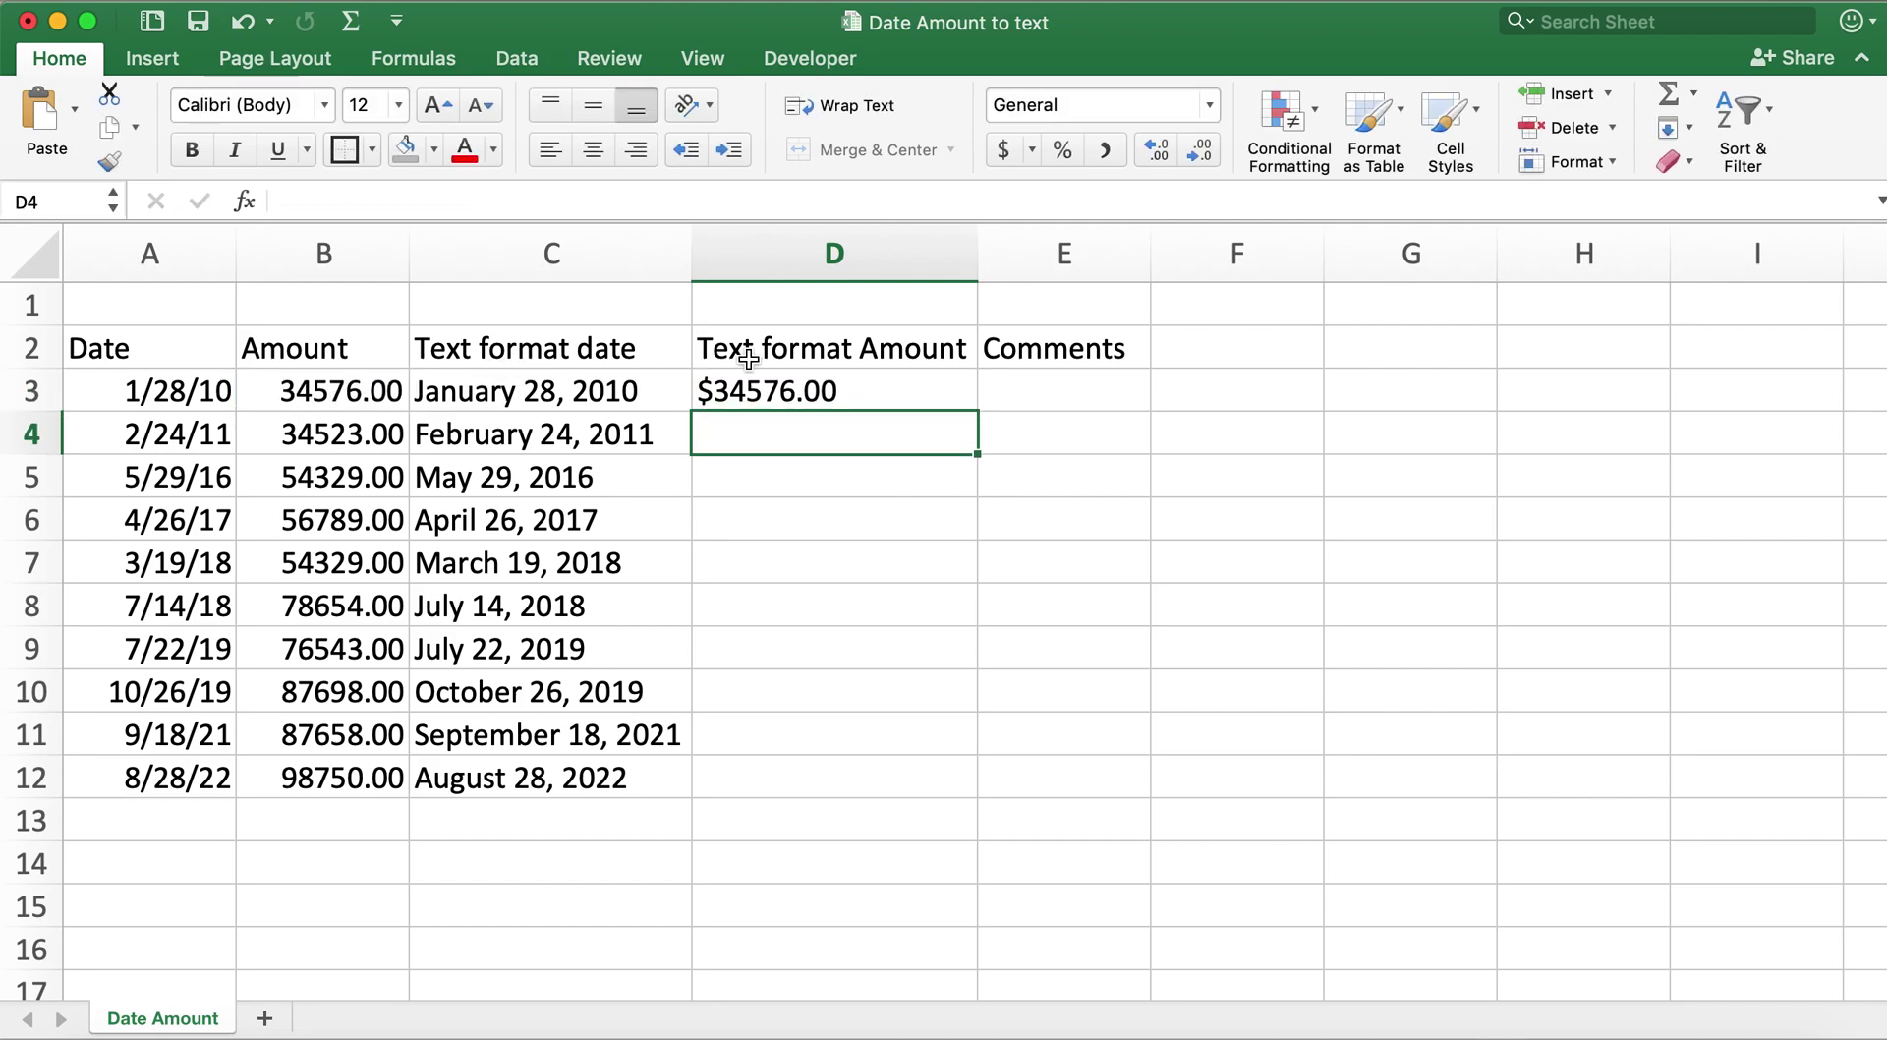
click(772, 385)
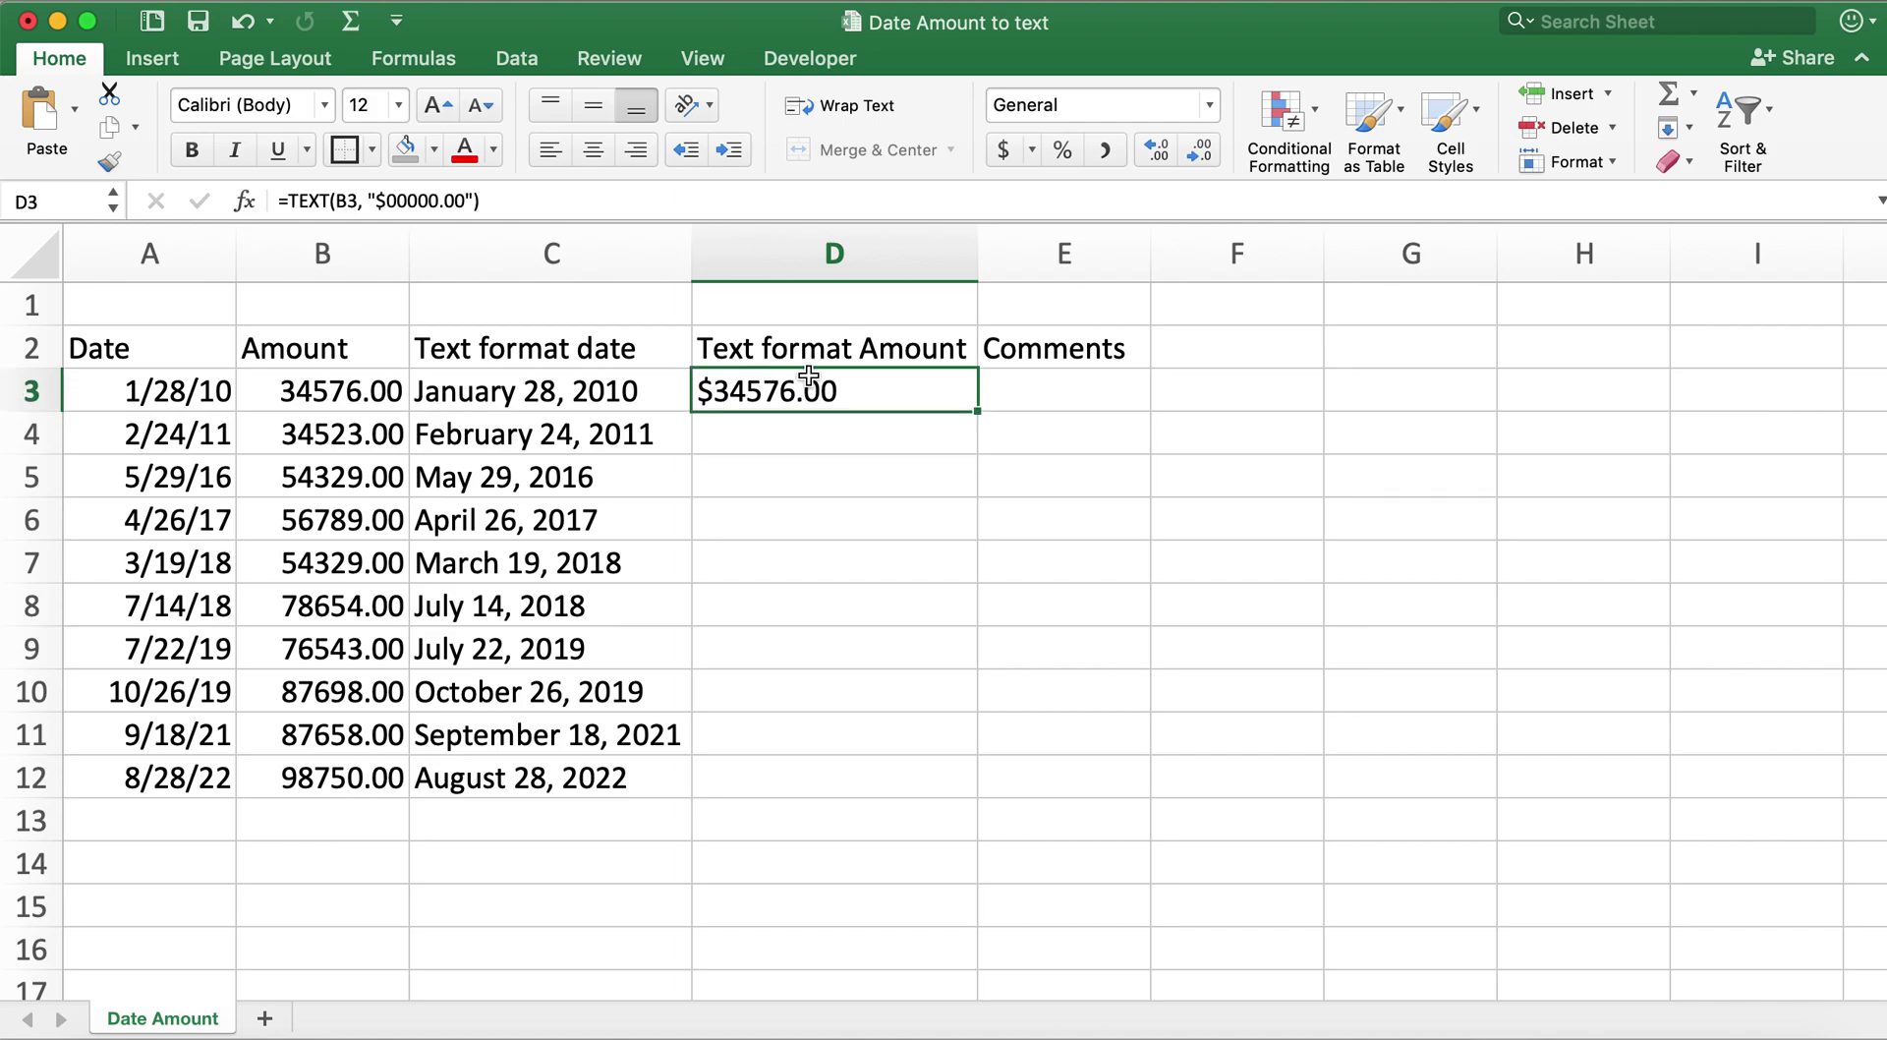
double_click(980, 412)
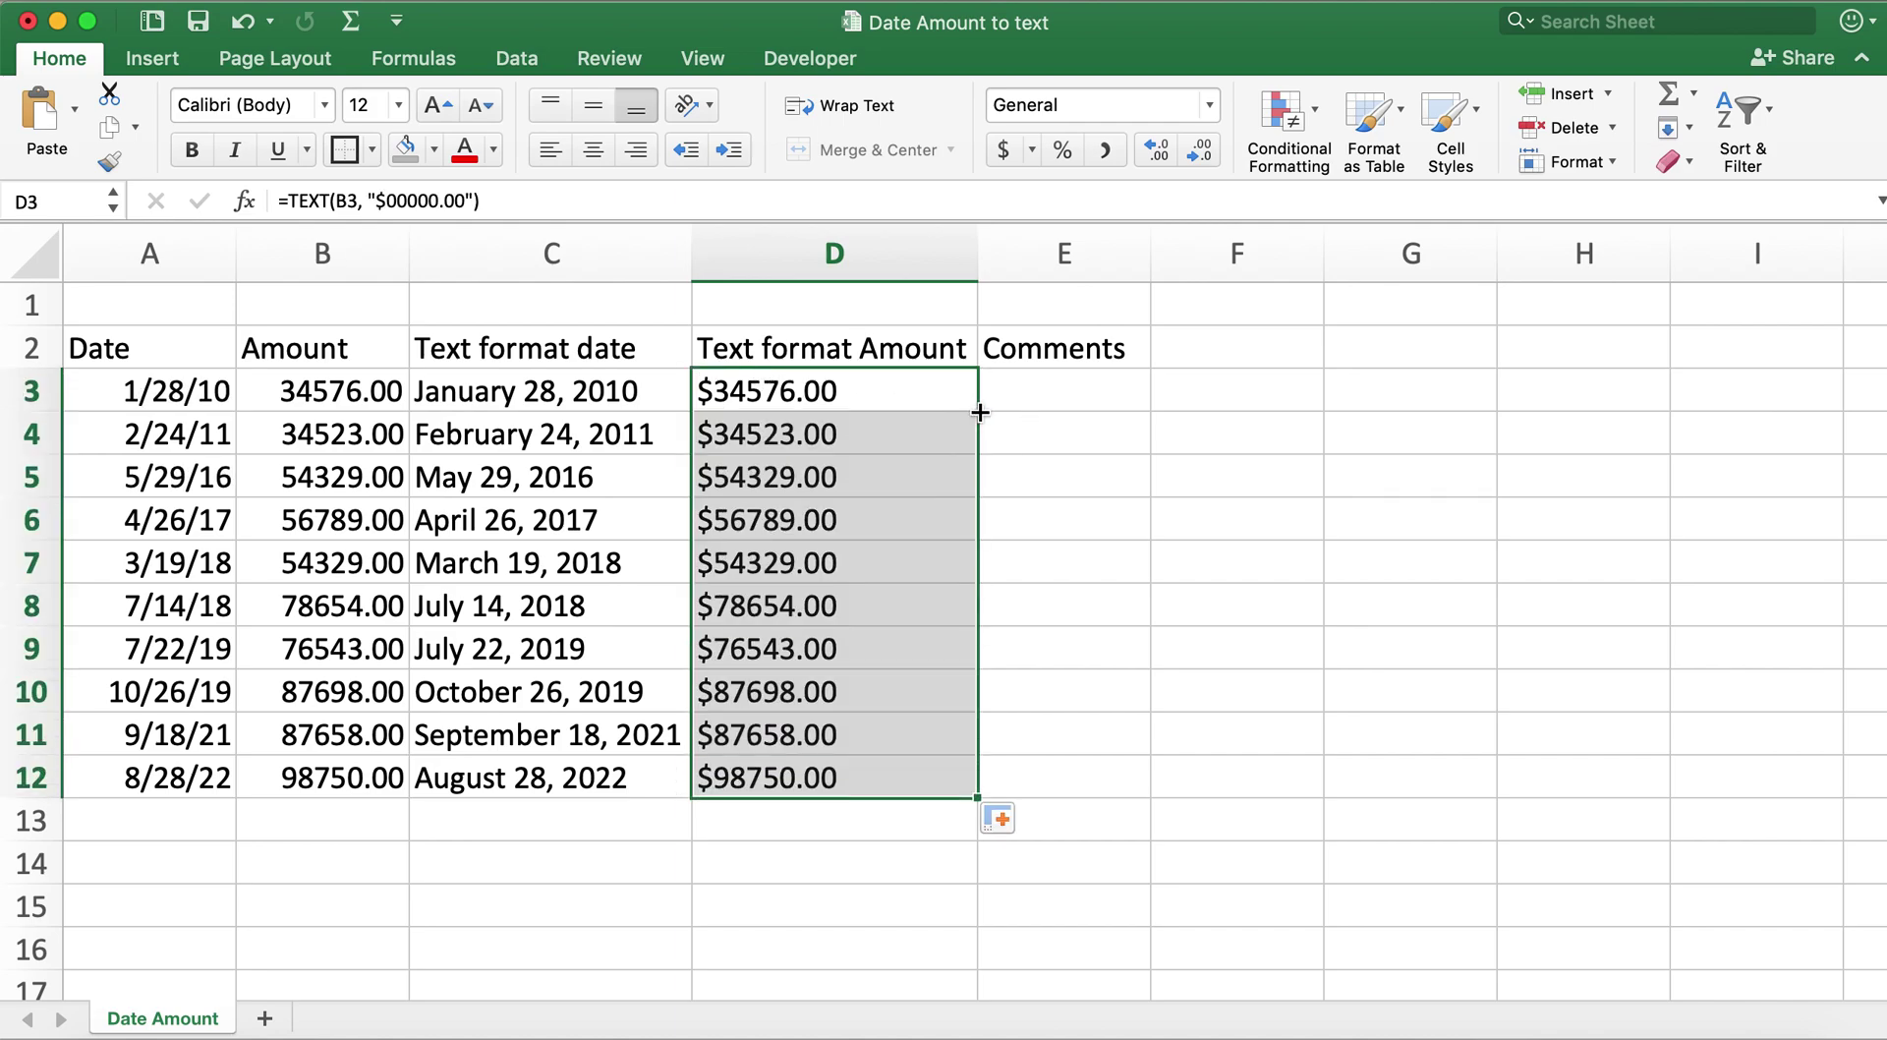
click(1258, 421)
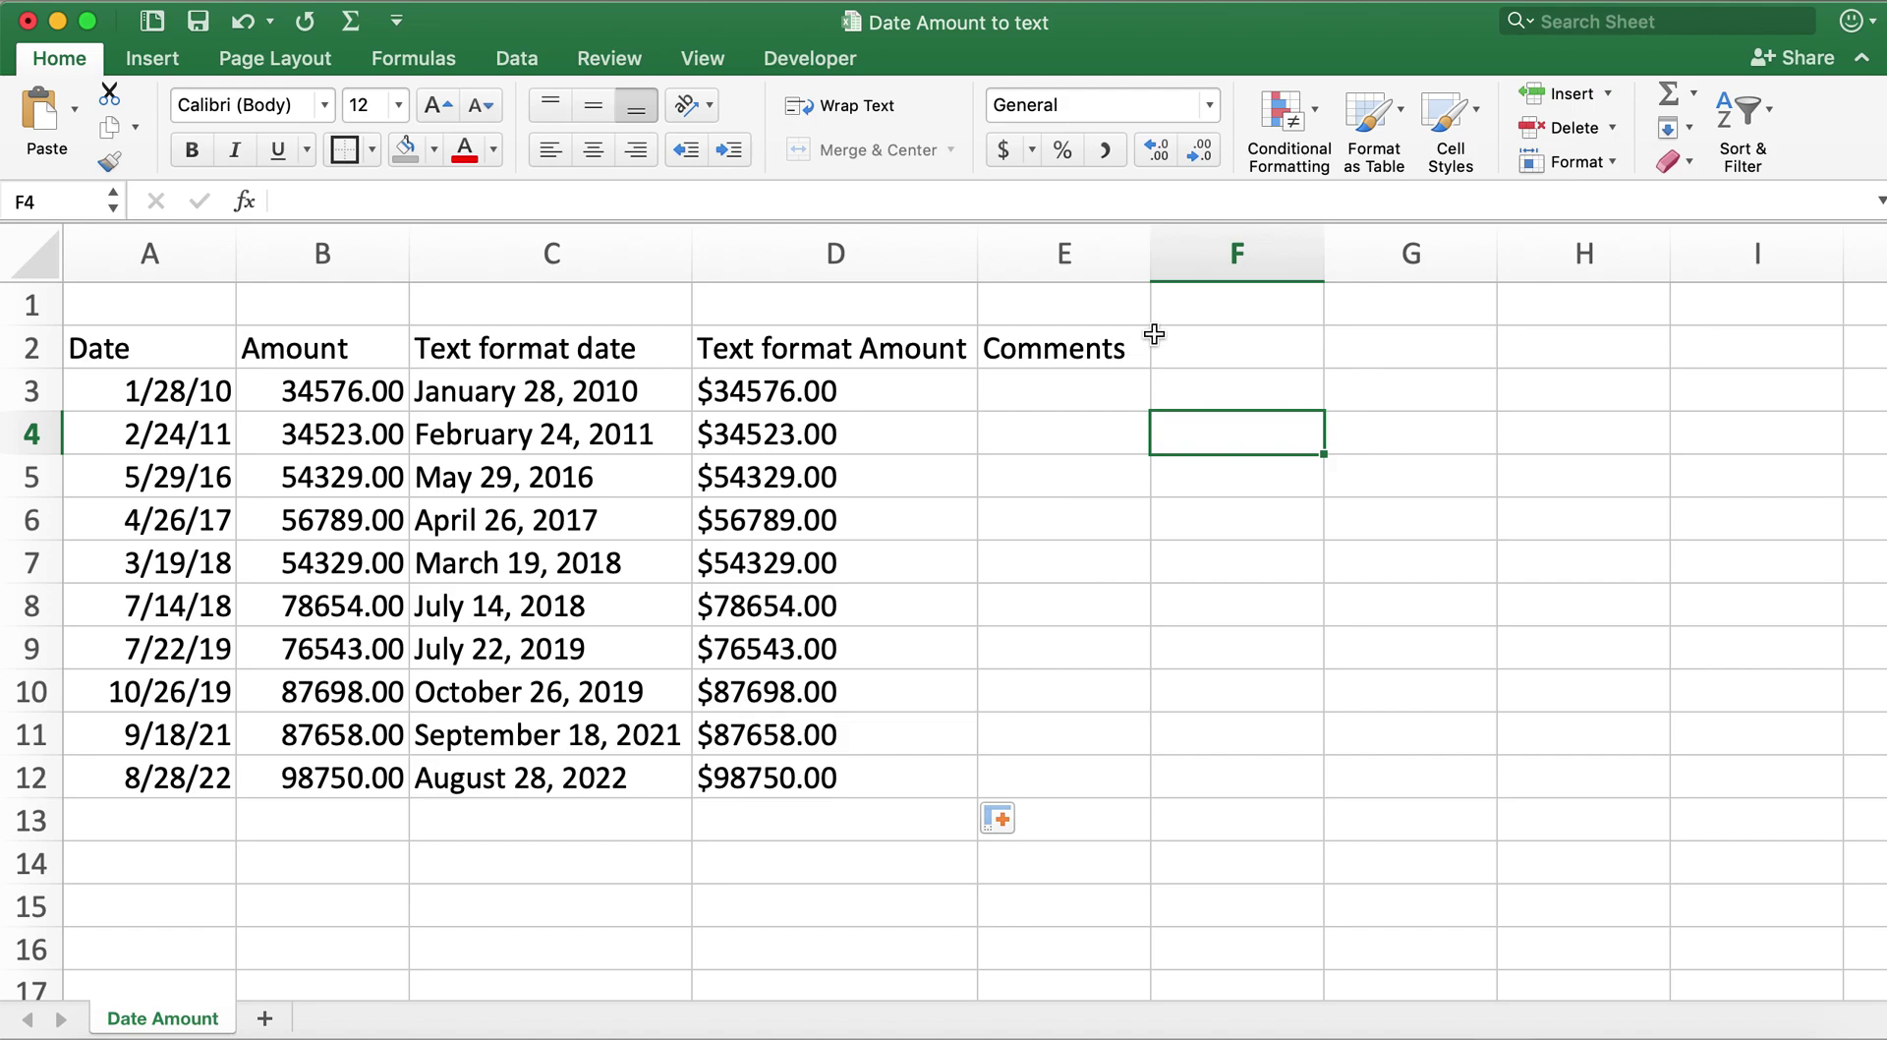
Step: Cancel the trial A3:B3 formula in E3 and restart it with a bare equals sign
click(1096, 373)
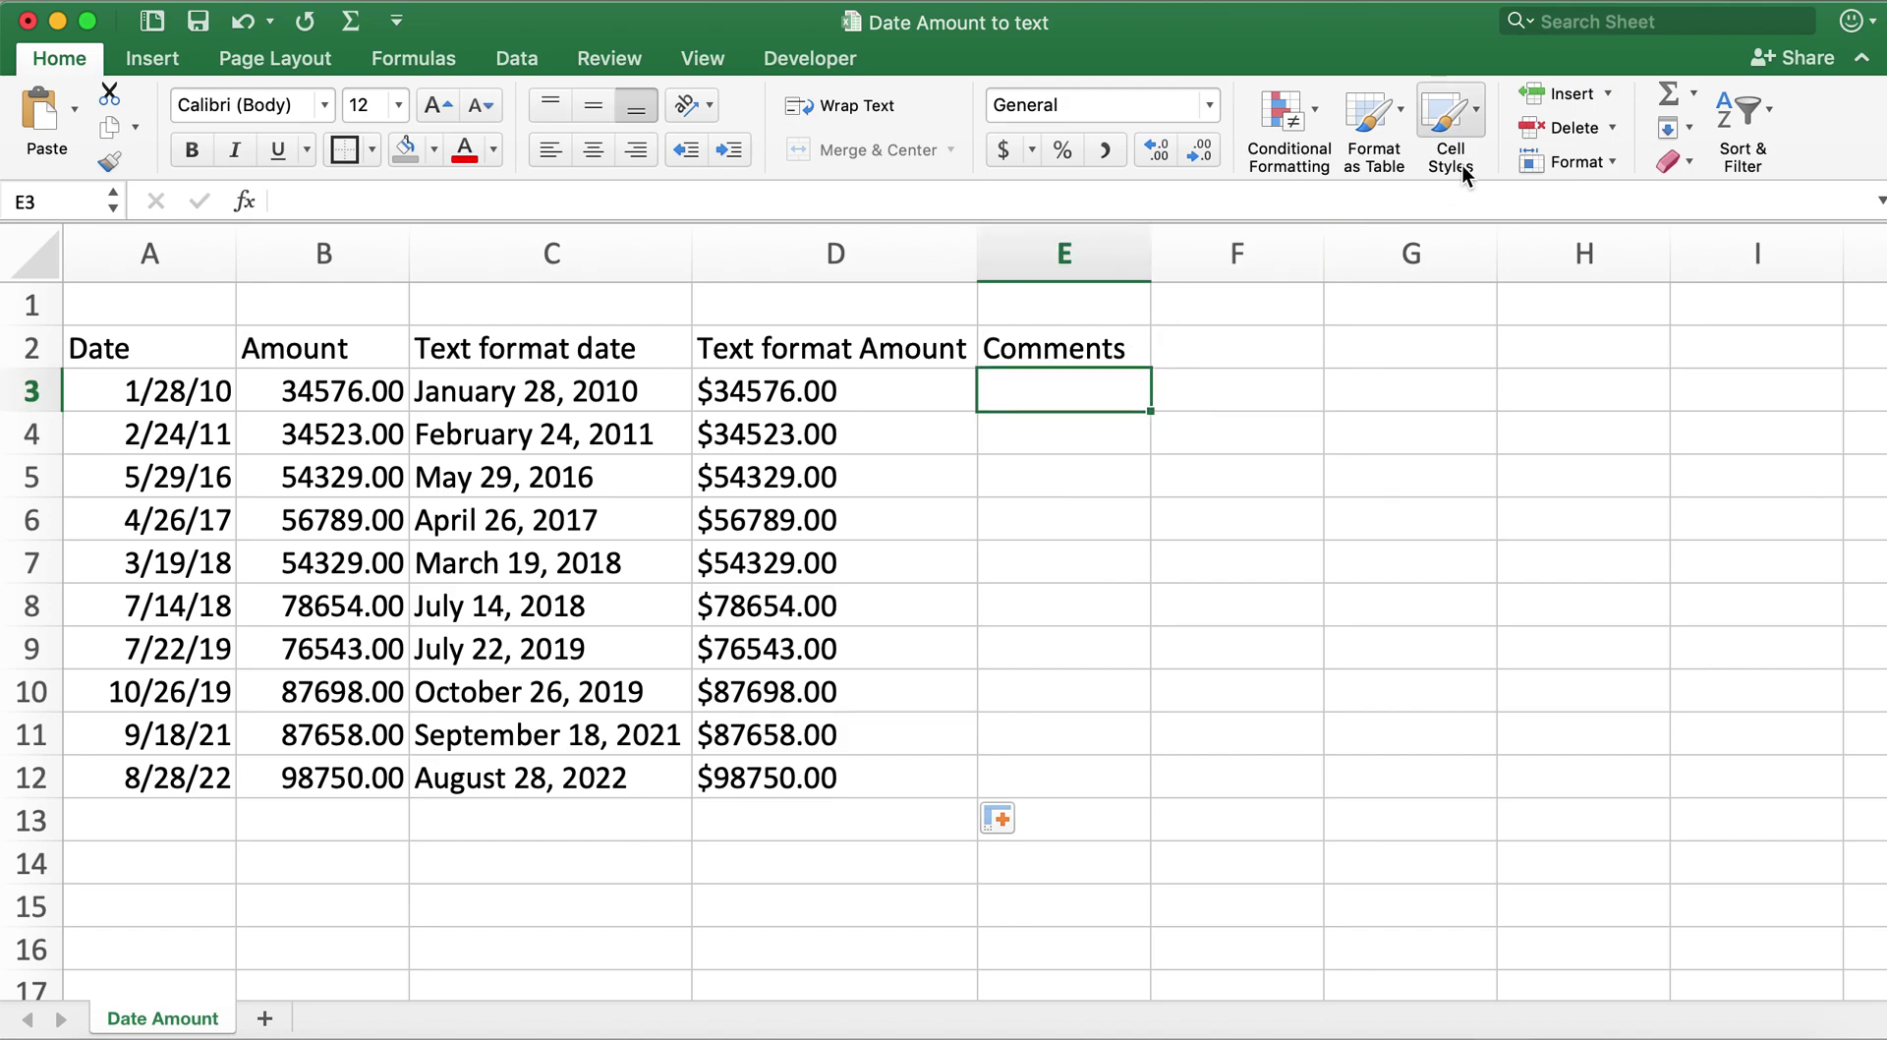
text(=)
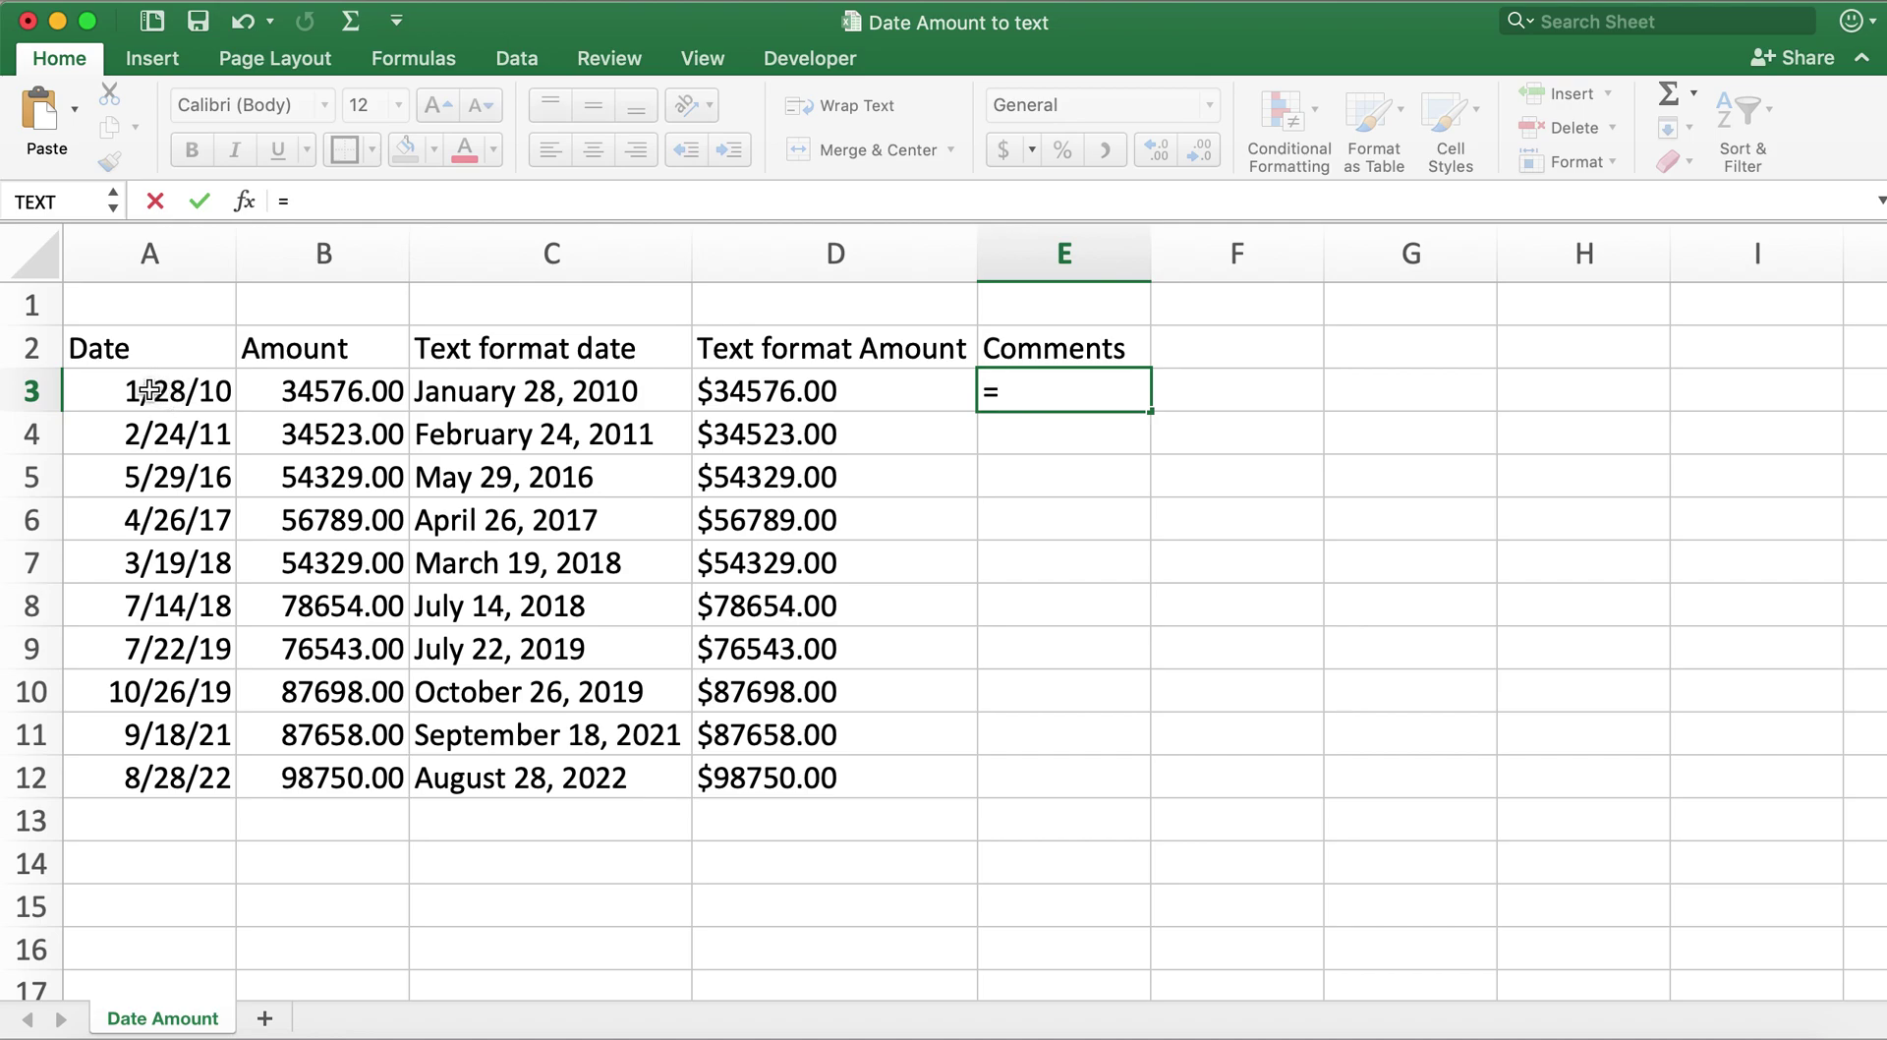
click(178, 397)
drag(178, 397, 278, 385)
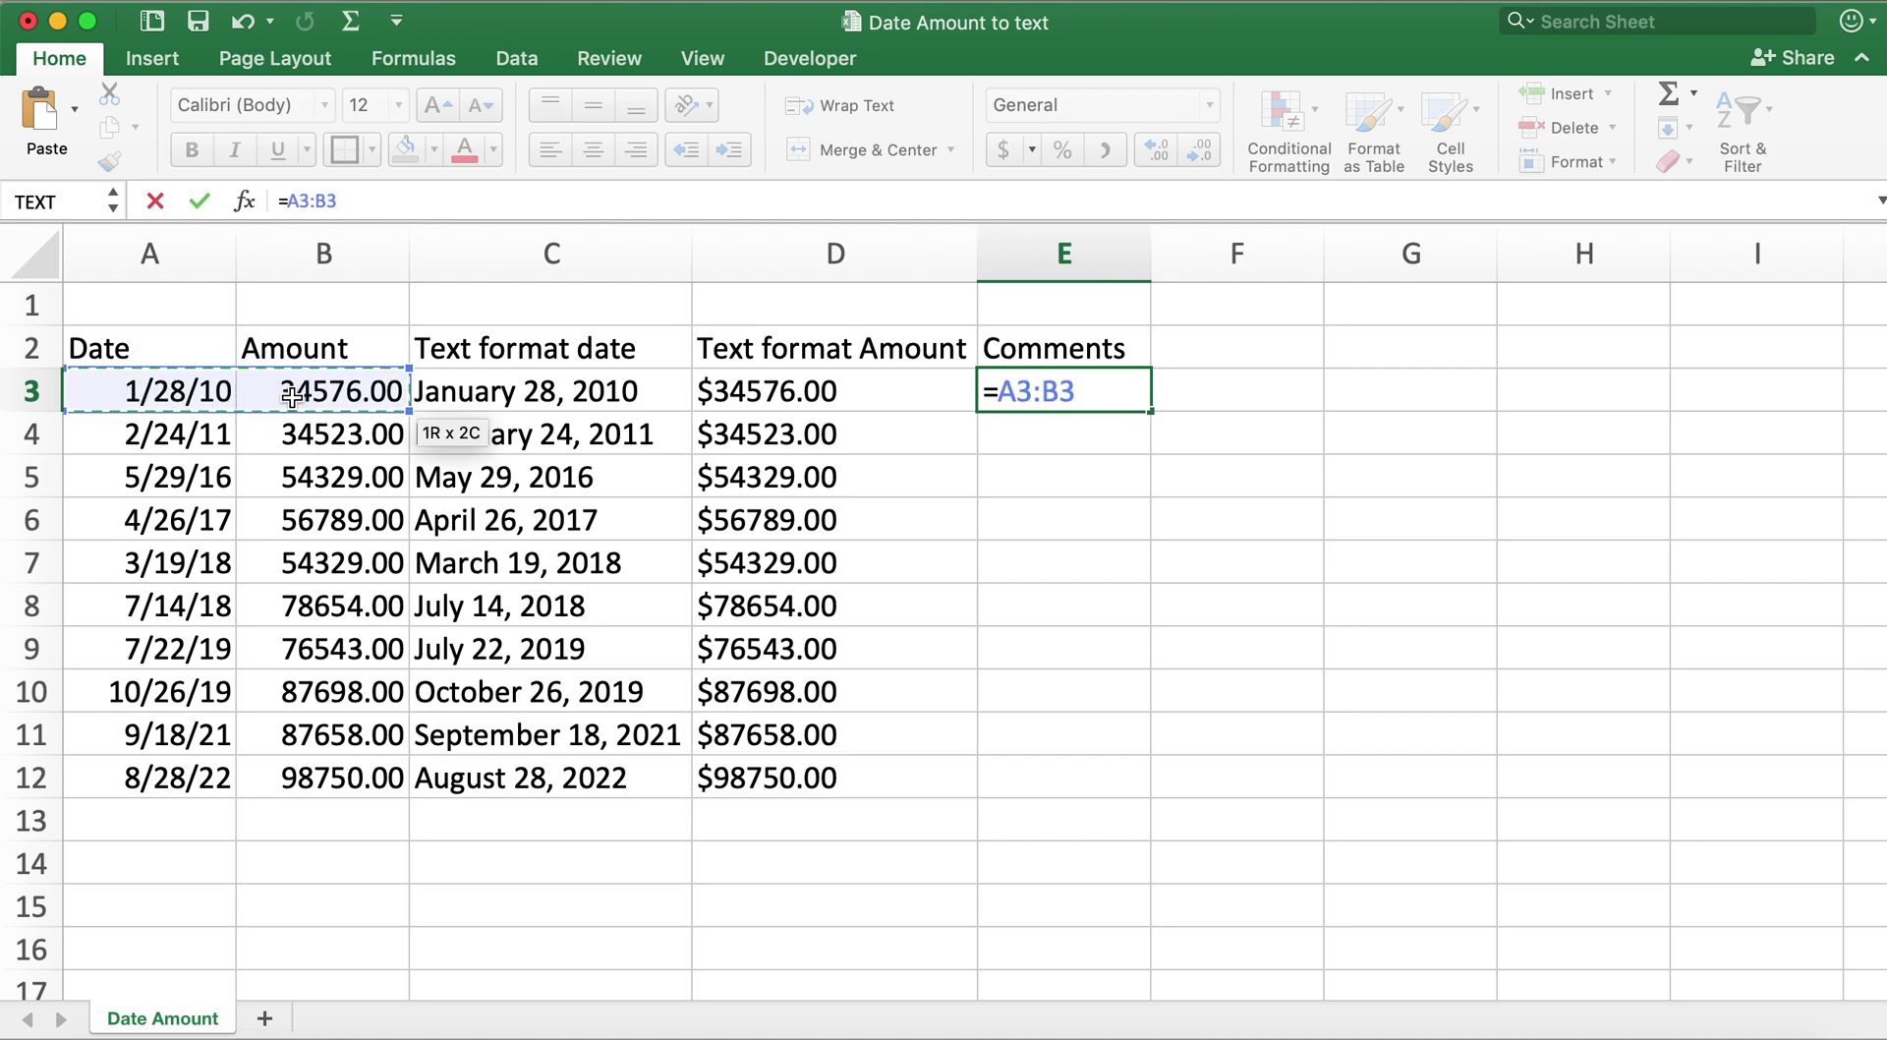
key(Escape)
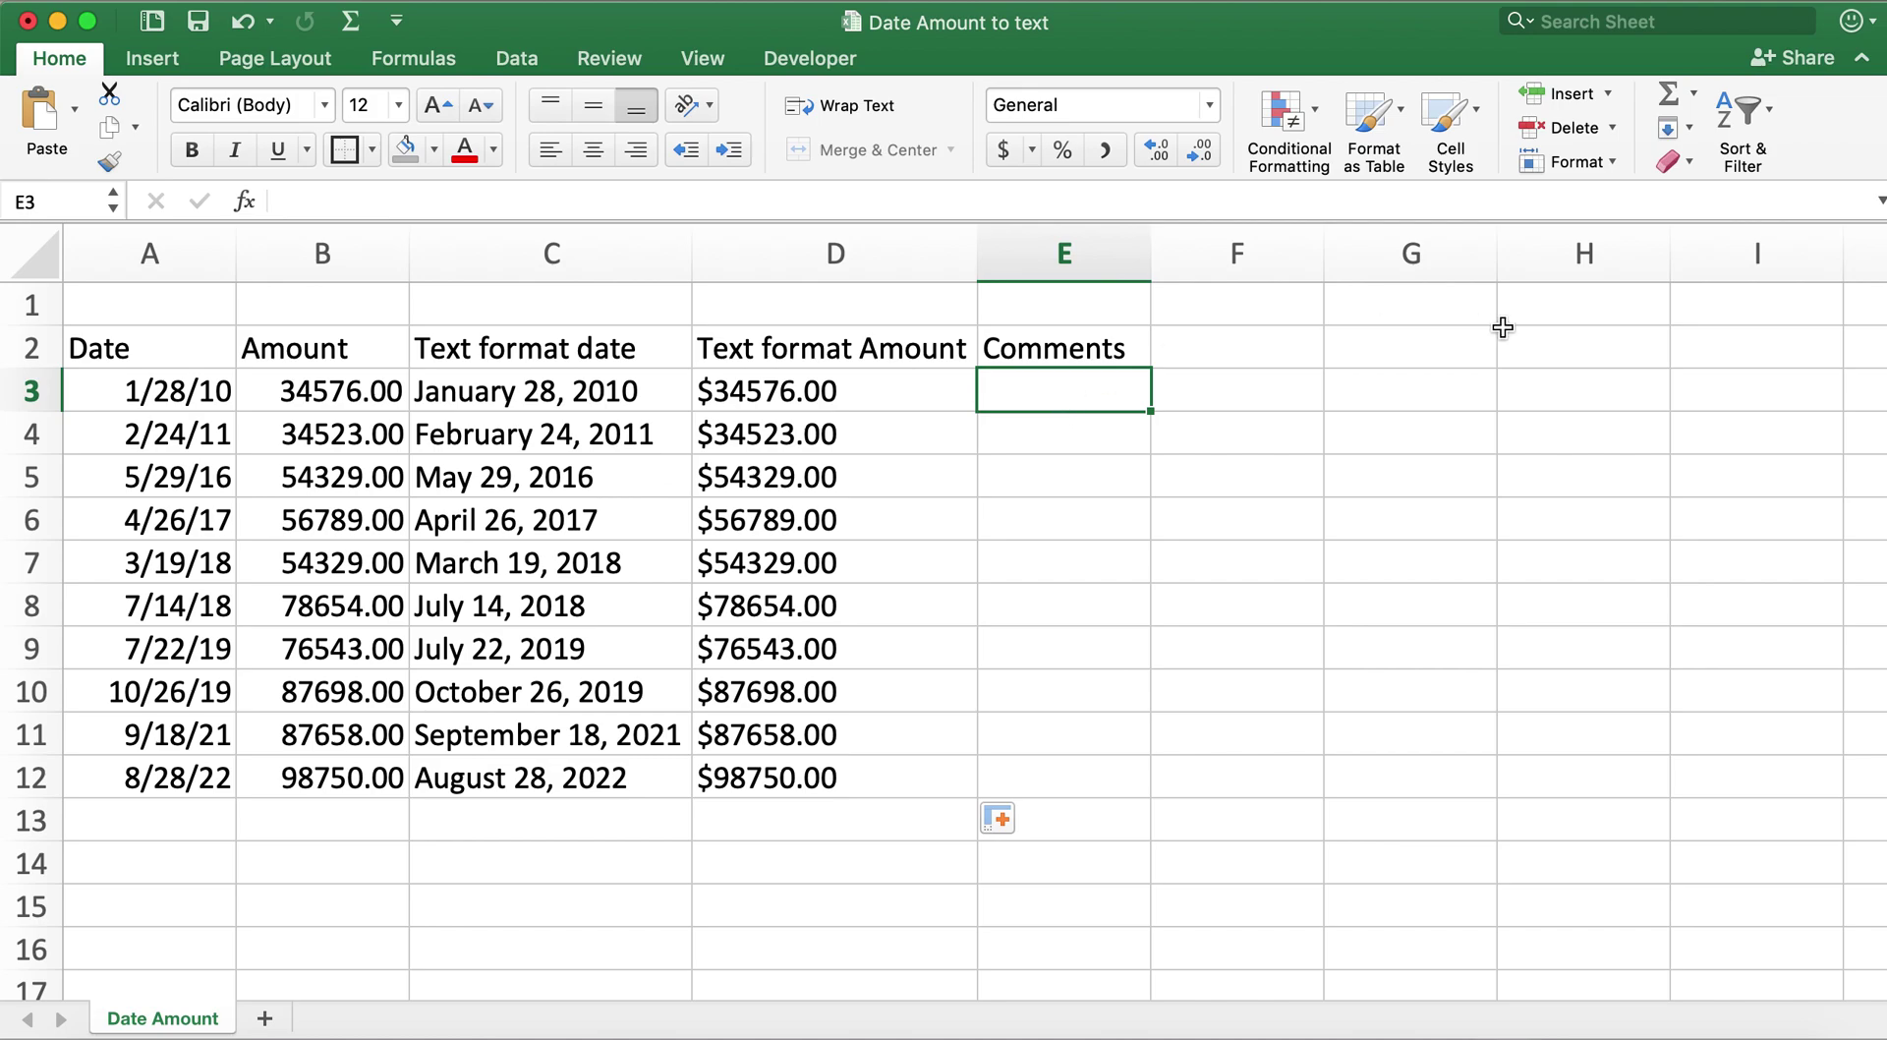
text(=)
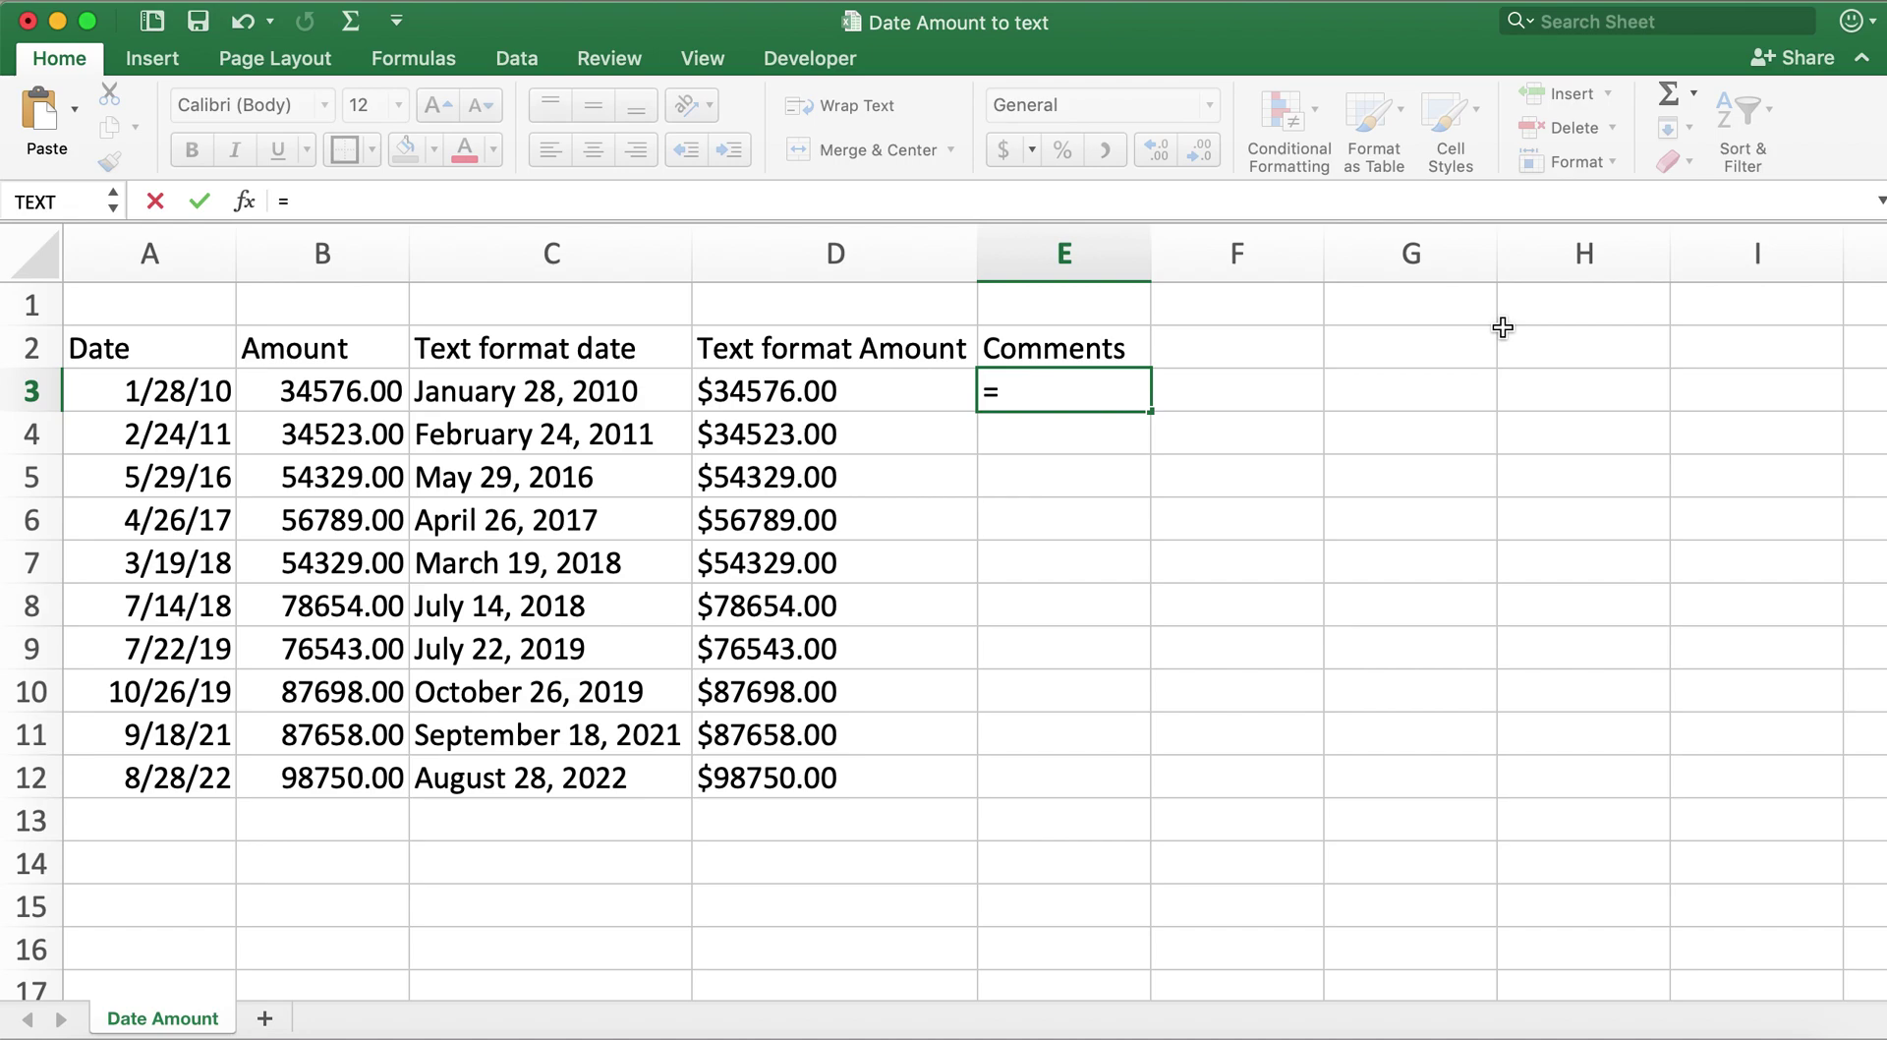
Step: Enter =D3 & "was paid on" & C3 in E3
click(876, 389)
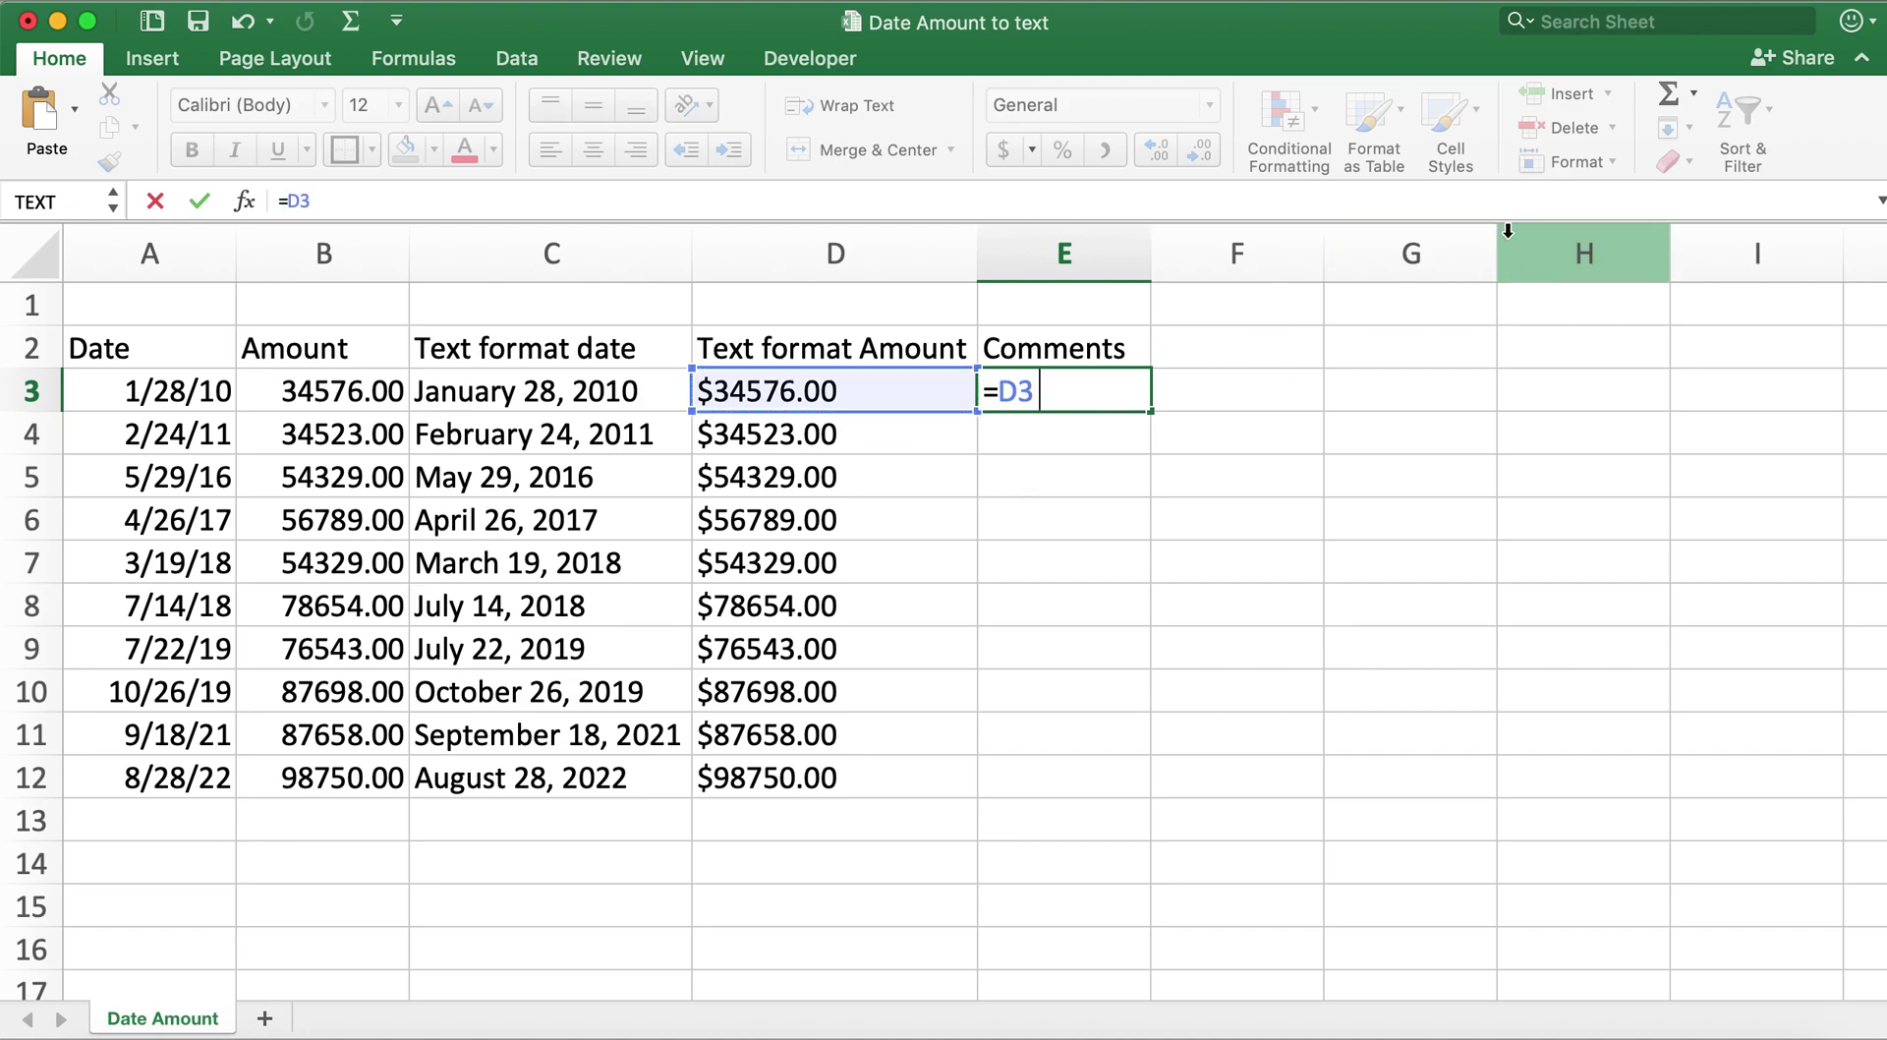
text( & )
text(" w)
key(BackSpace)
key(BackSpace)
text(was paid)
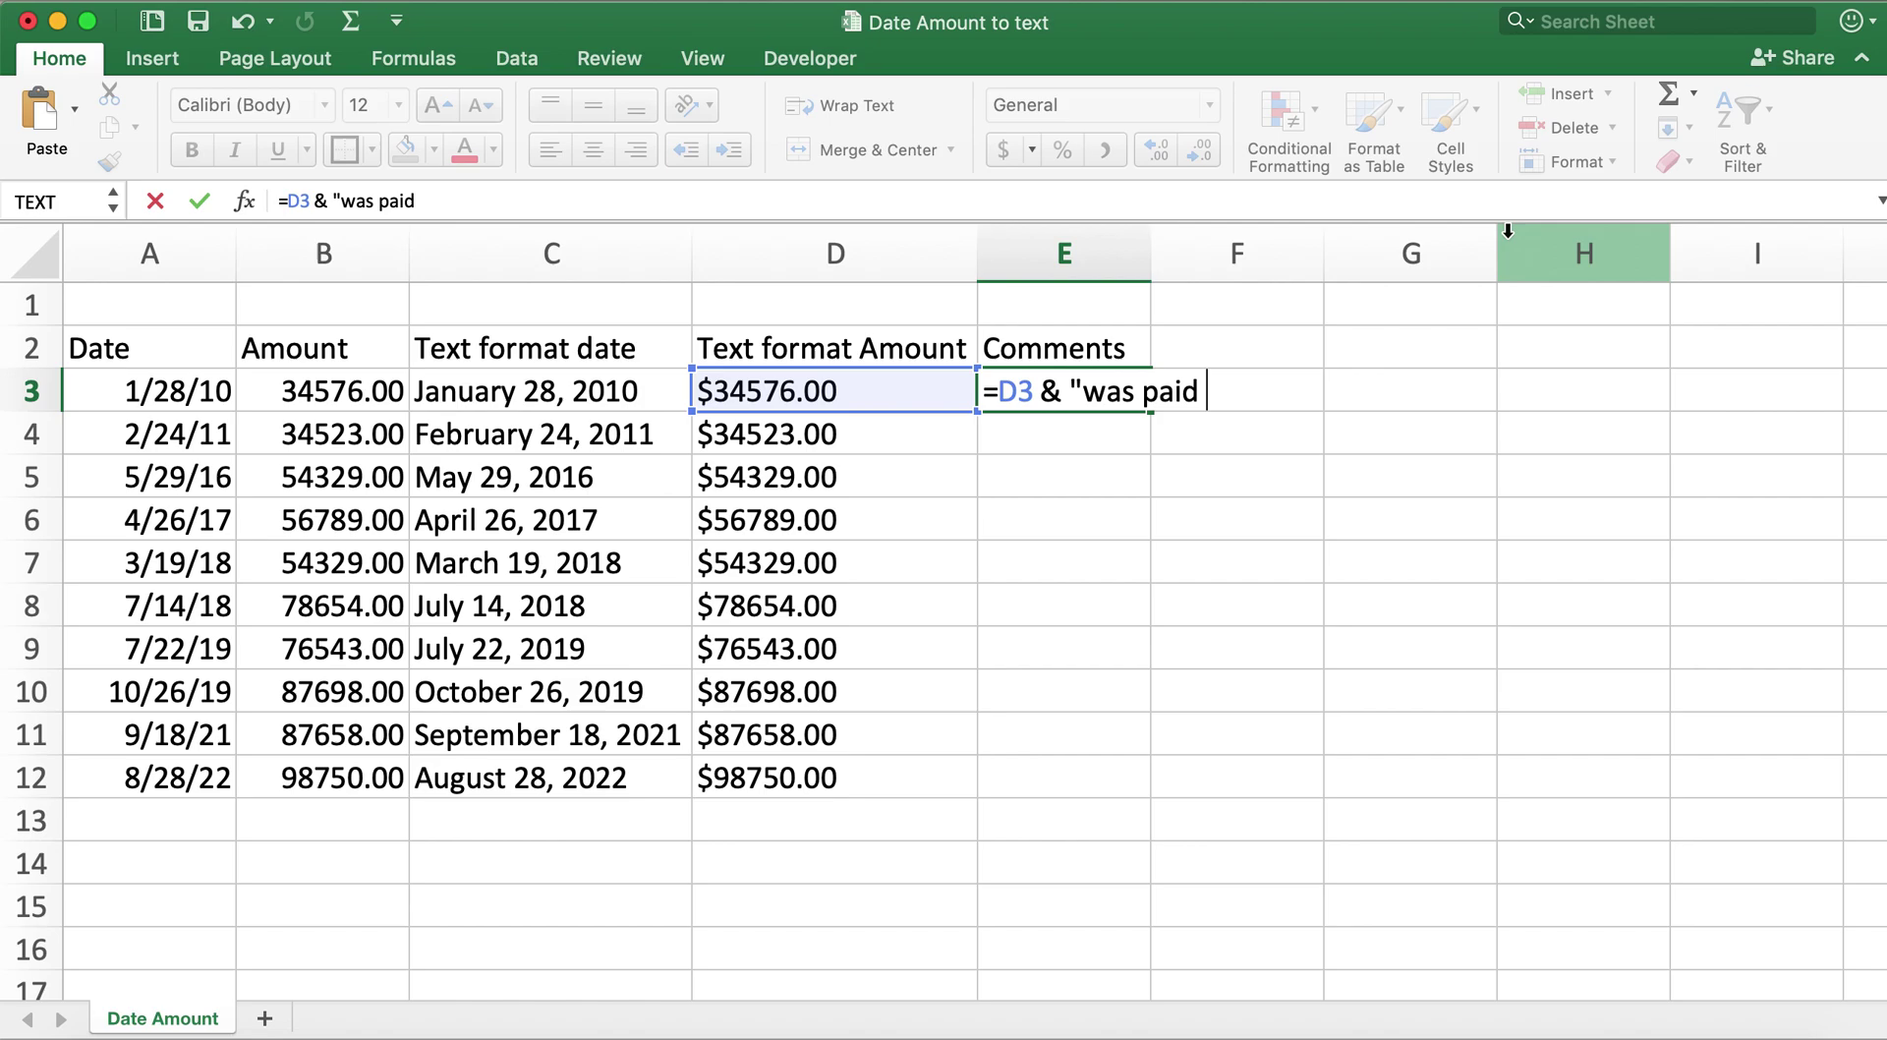
text( on")
text( &)
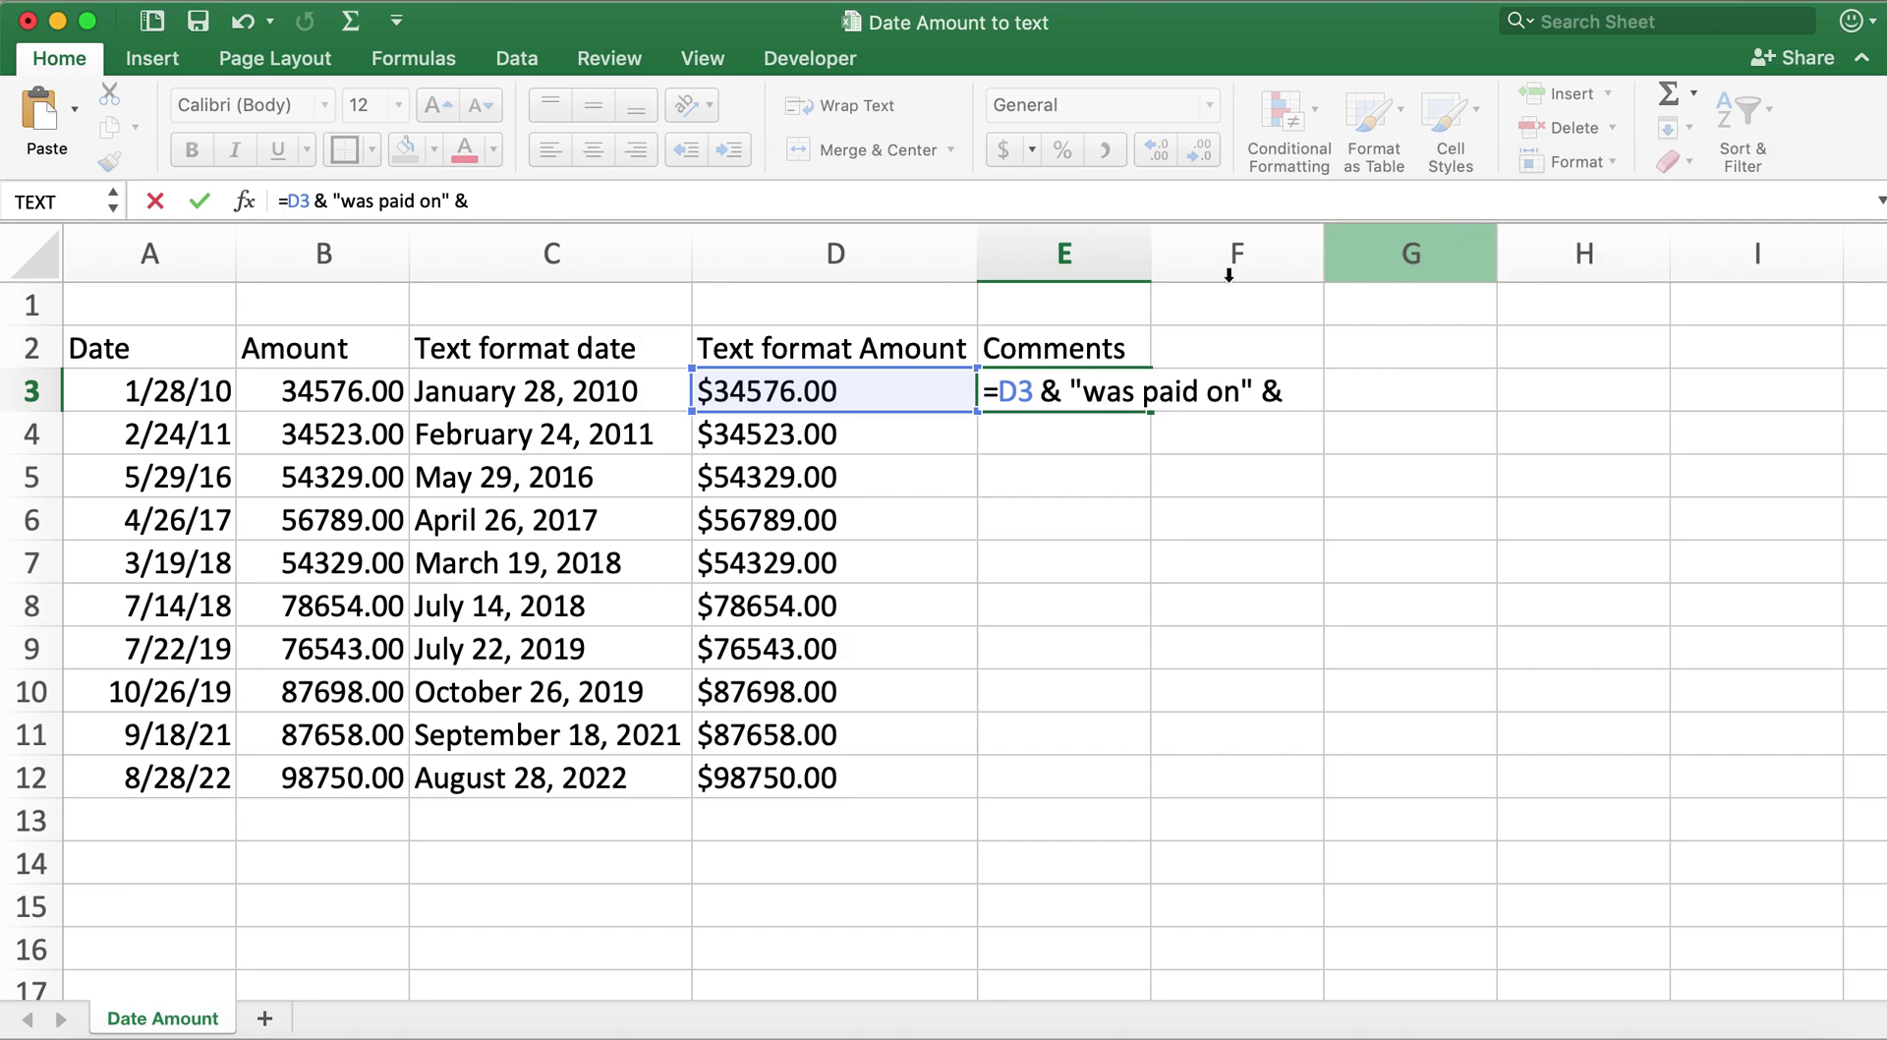
click(613, 395)
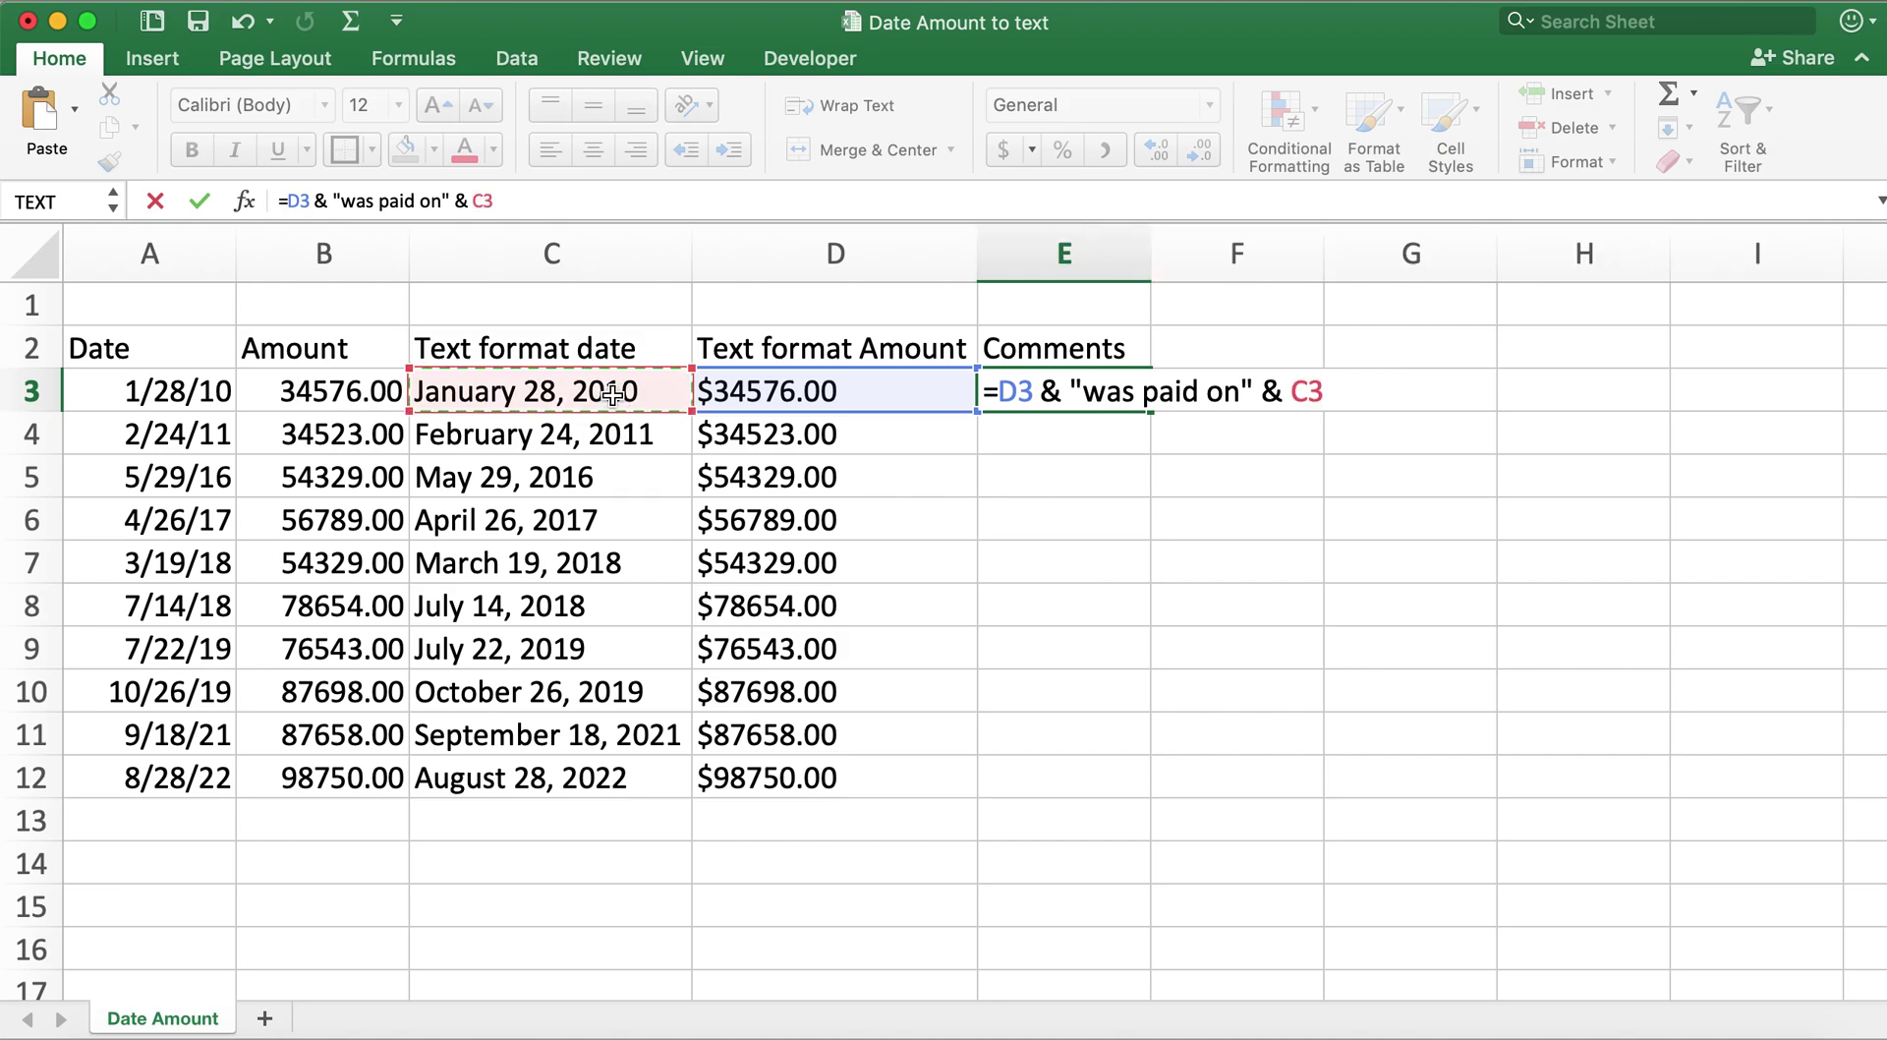
key(Return)
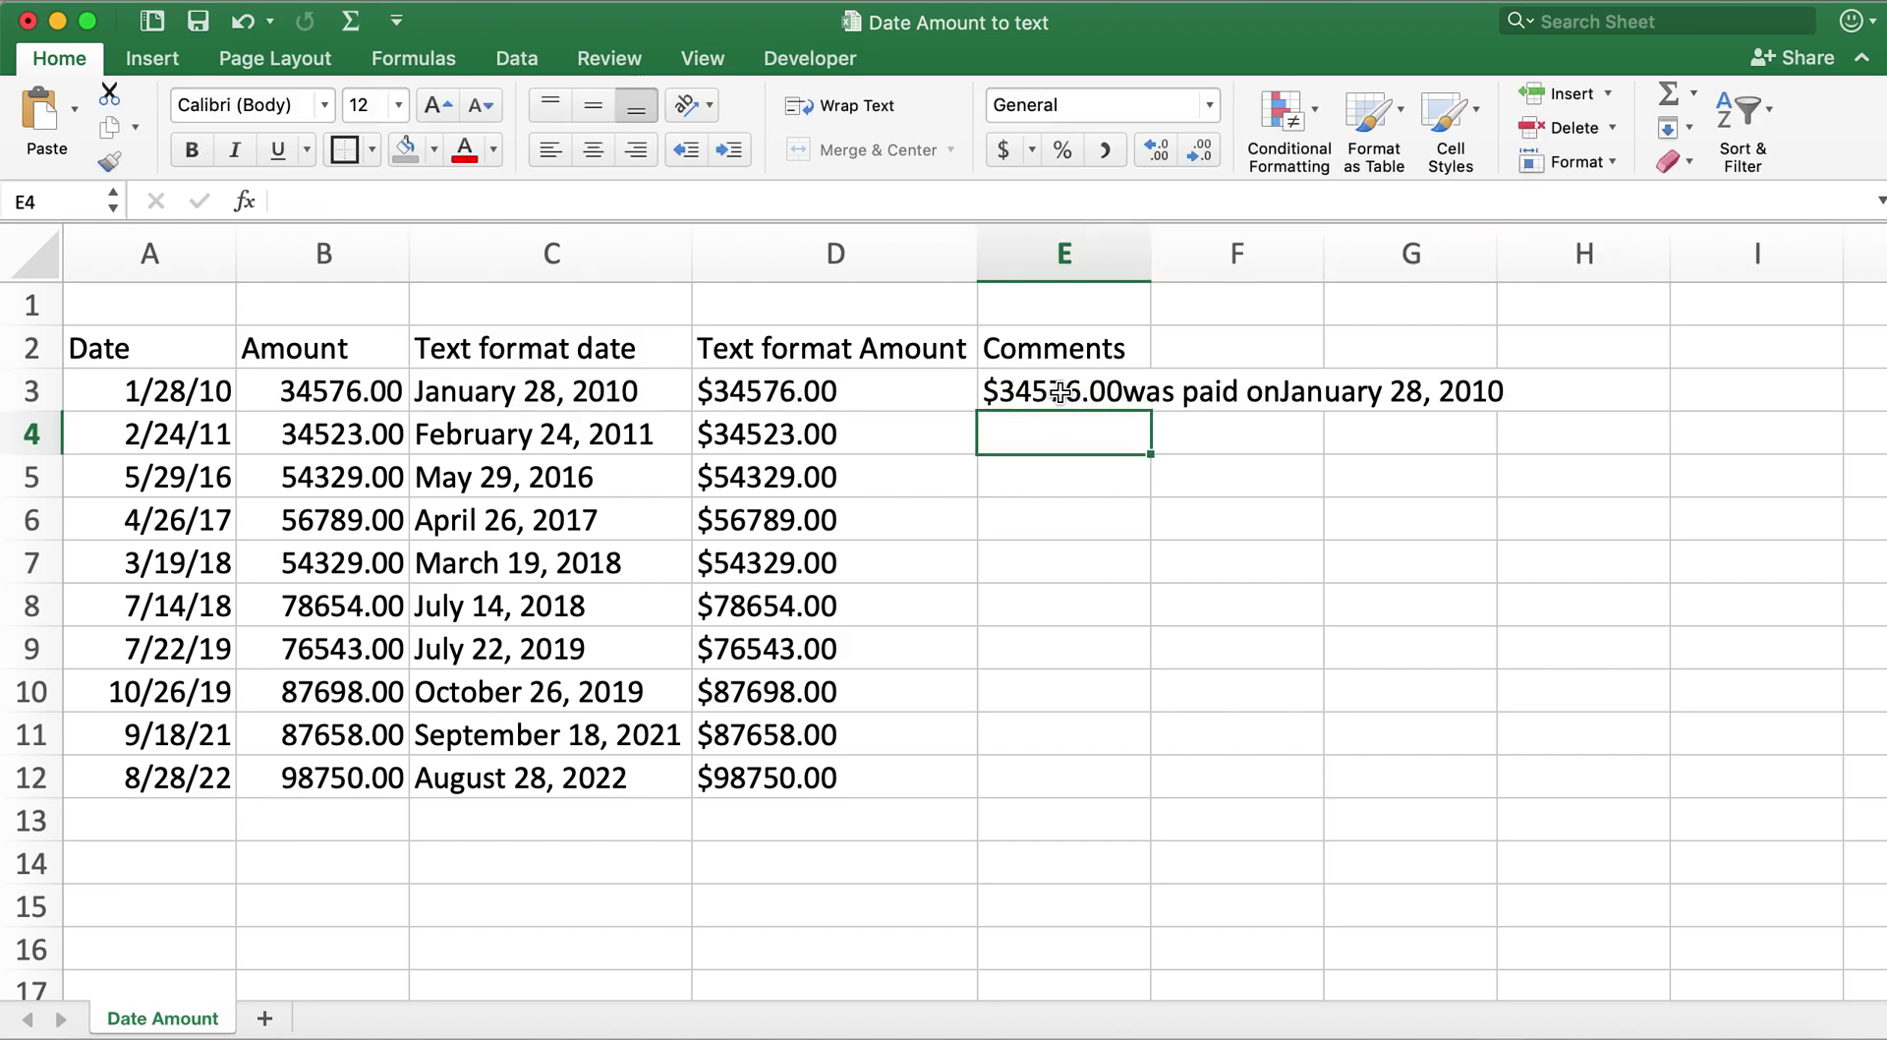
Step: Add the missing spaces around "was paid on" in E3's formula
click(1052, 395)
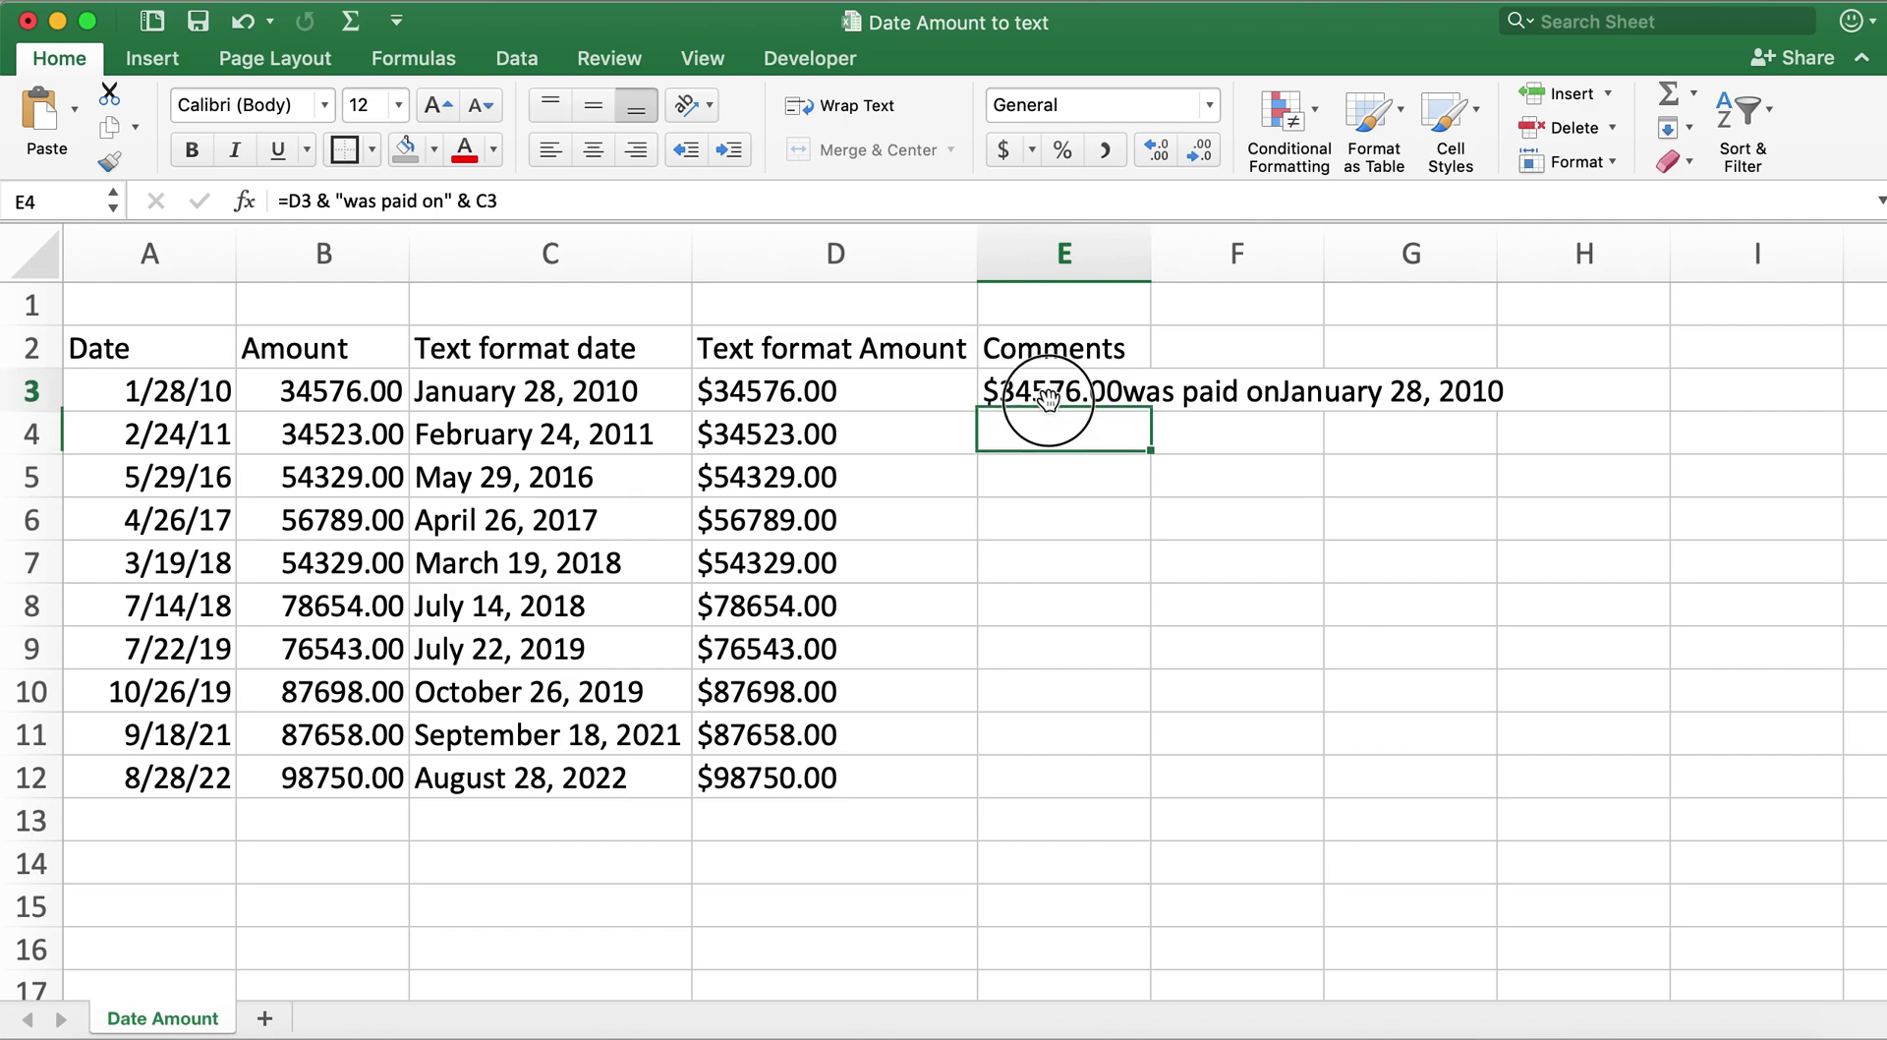
click(342, 200)
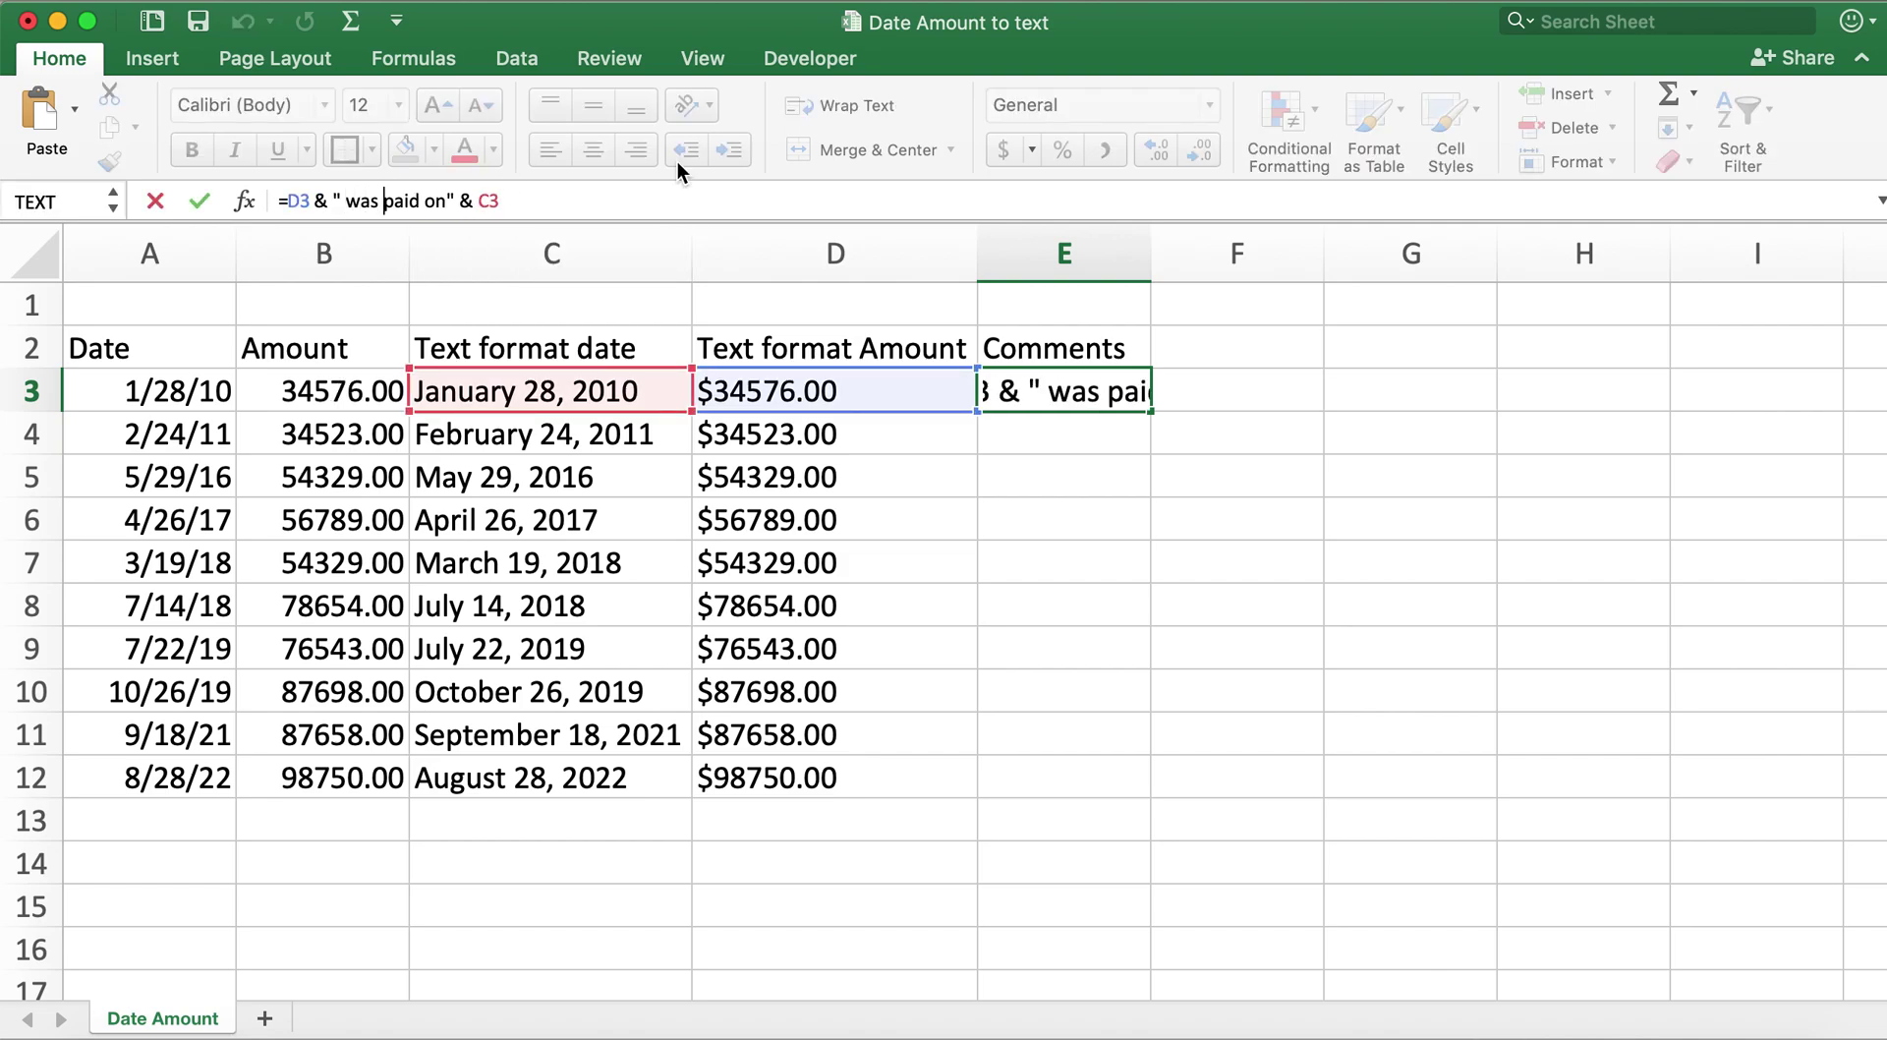
key(Right)
key(Right)
key(Right)
key(Right)
key(Right)
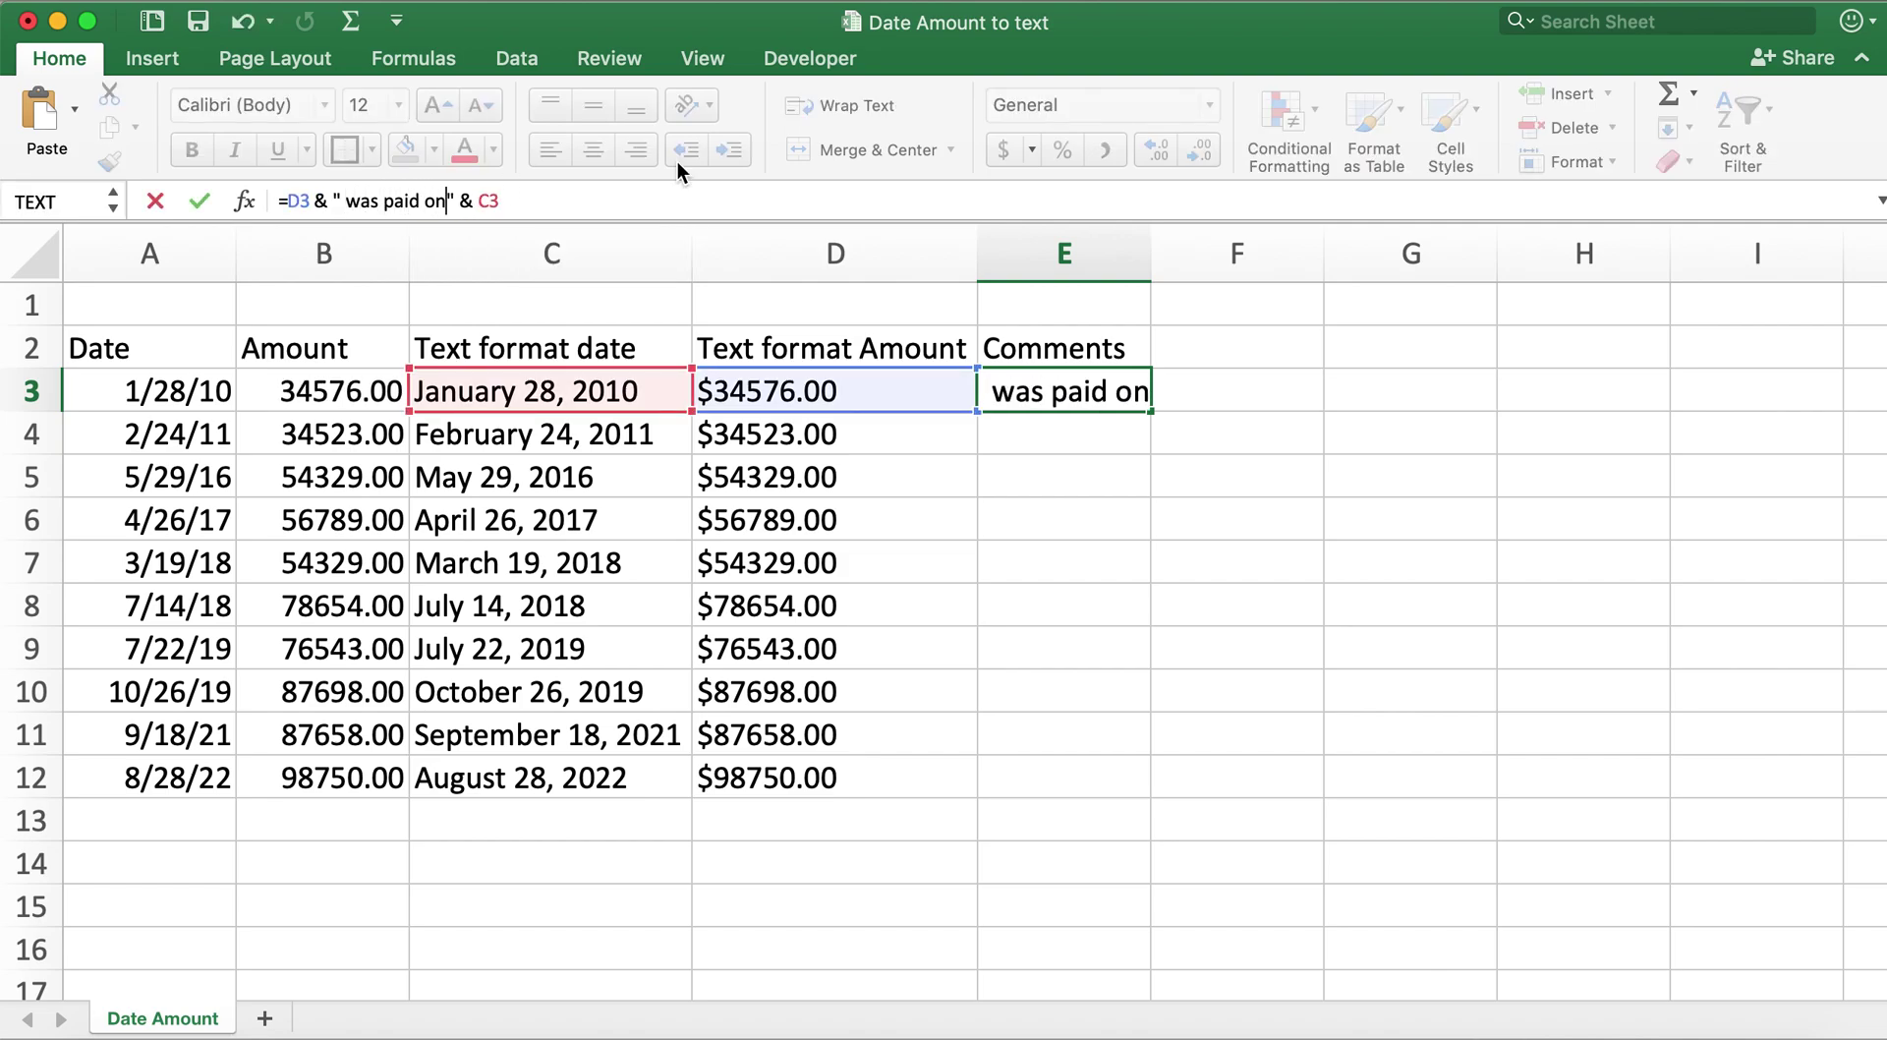
key(Right)
key(Right)
key(Right)
key(Return)
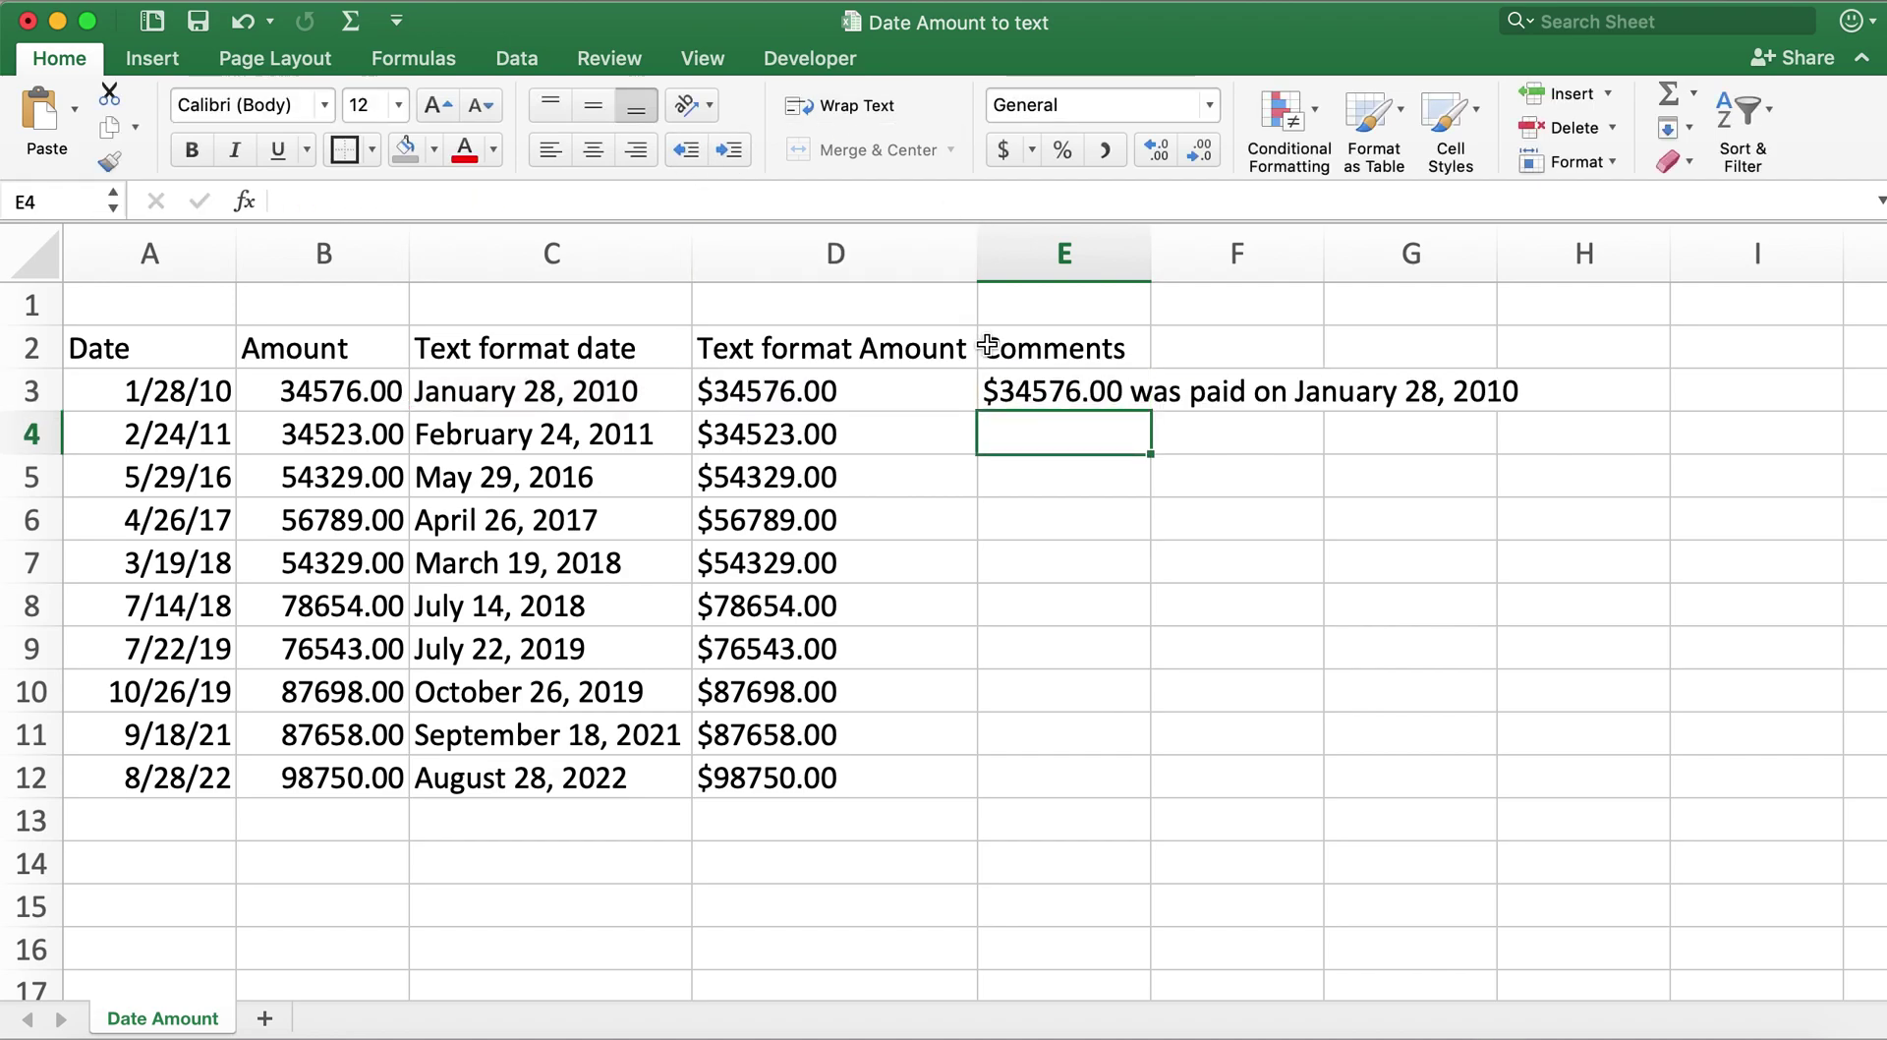
click(1236, 525)
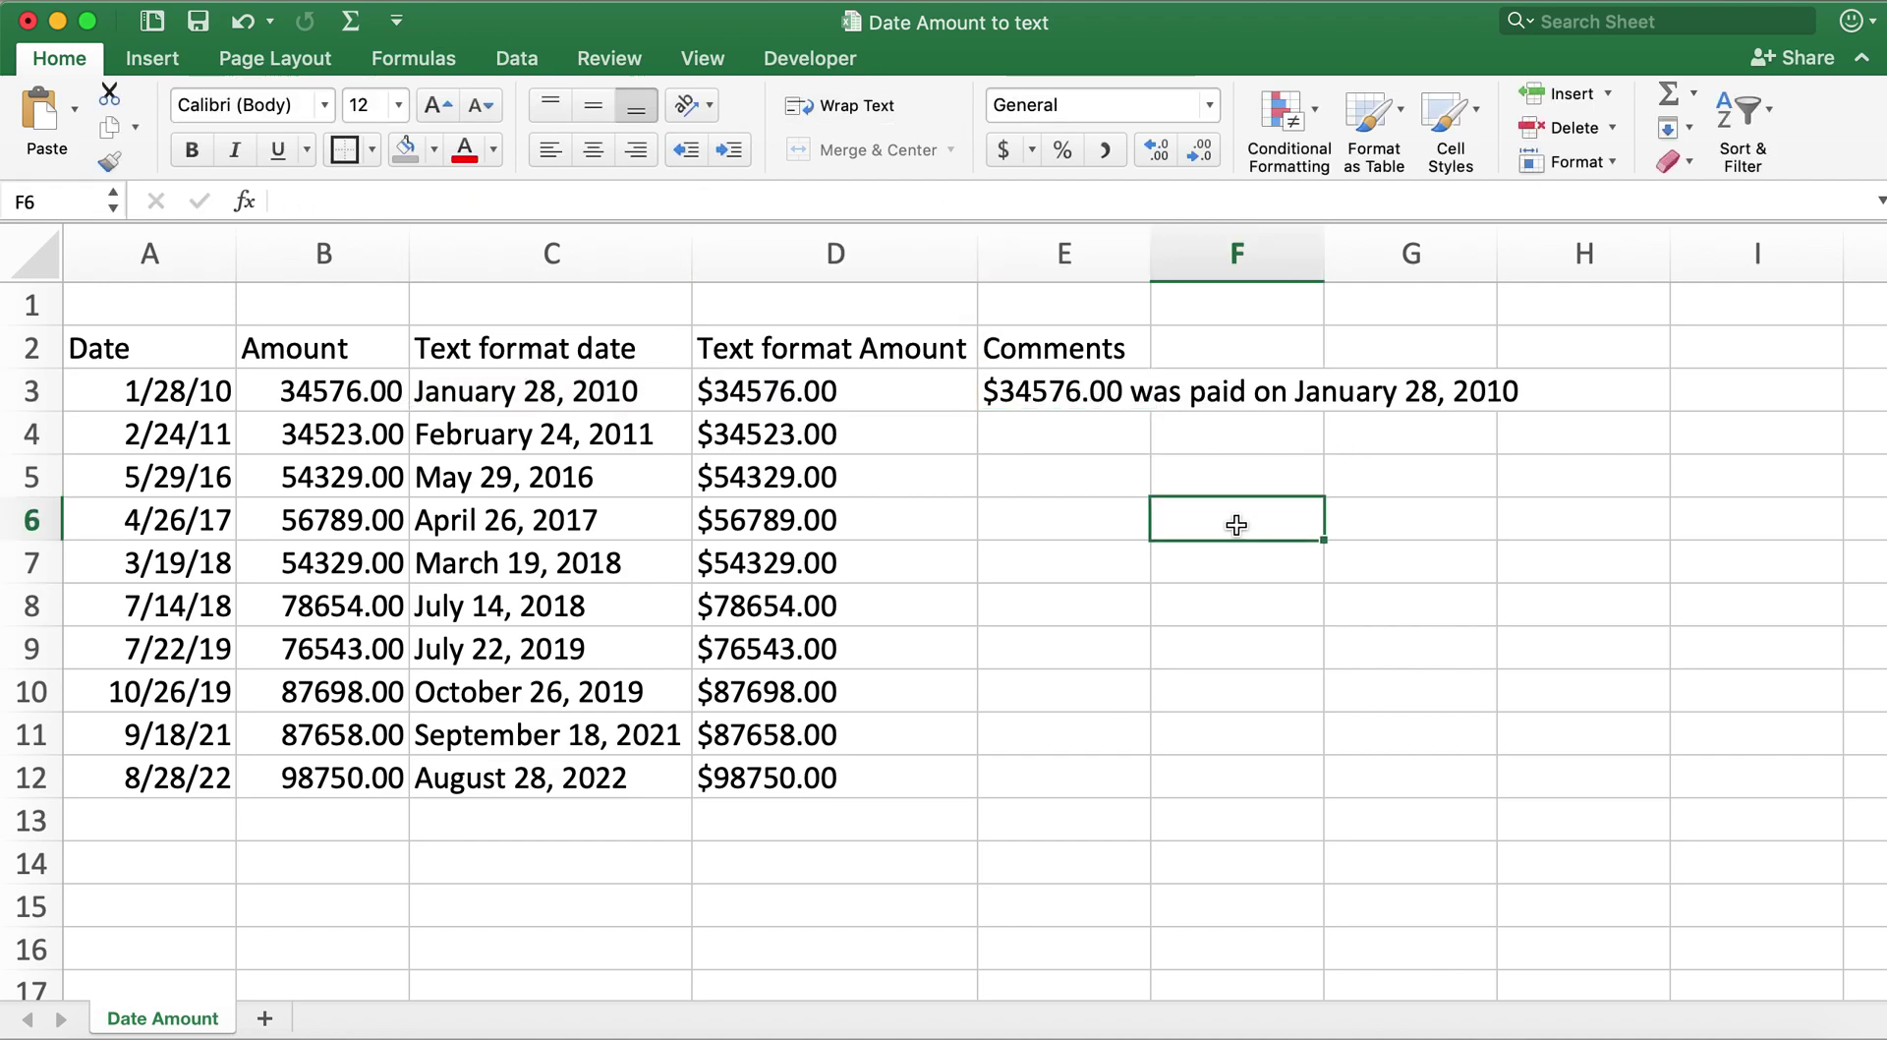
Step: Copy E3's sentence formula down to E12, then select the E3:E12 comments
click(1095, 397)
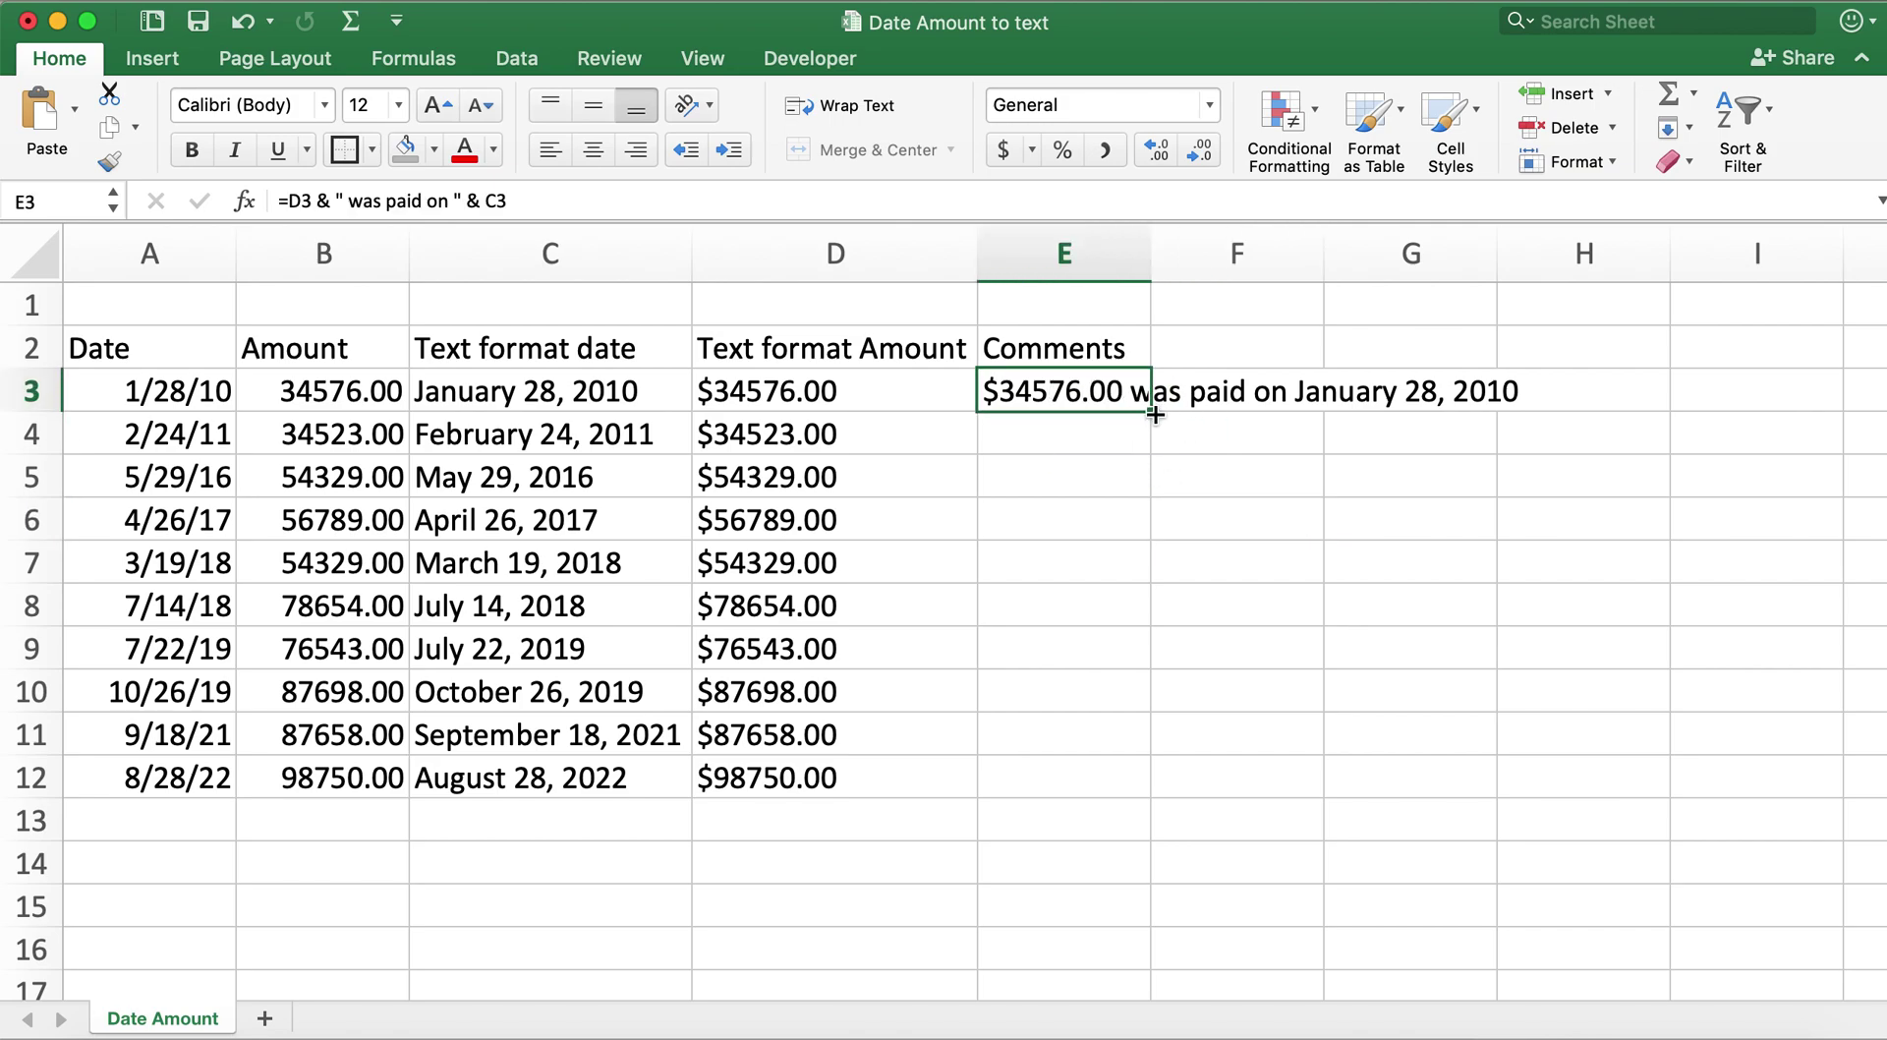
double_click(1154, 414)
click(1582, 519)
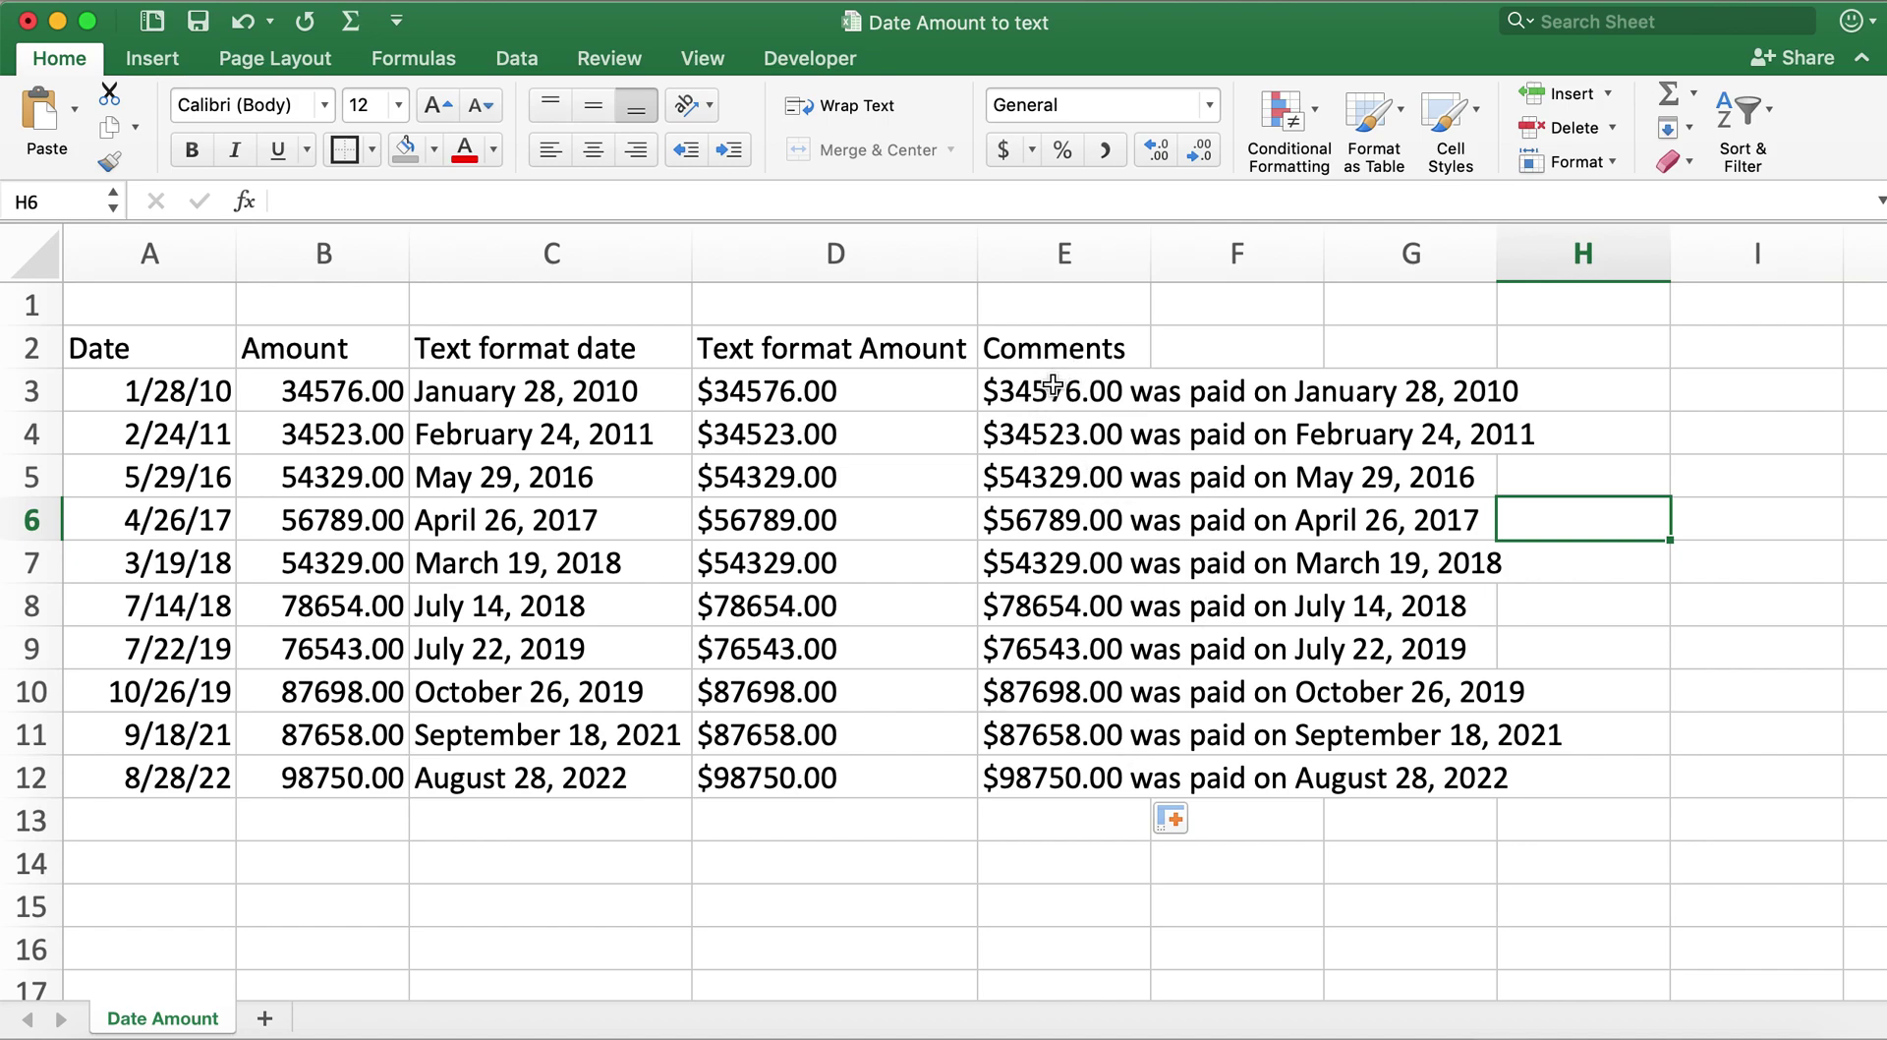
drag(1052, 386, 1060, 780)
Step: Clear E3:E12, then enter =TEXT(B3, "00000.00") in E3
key(Delete)
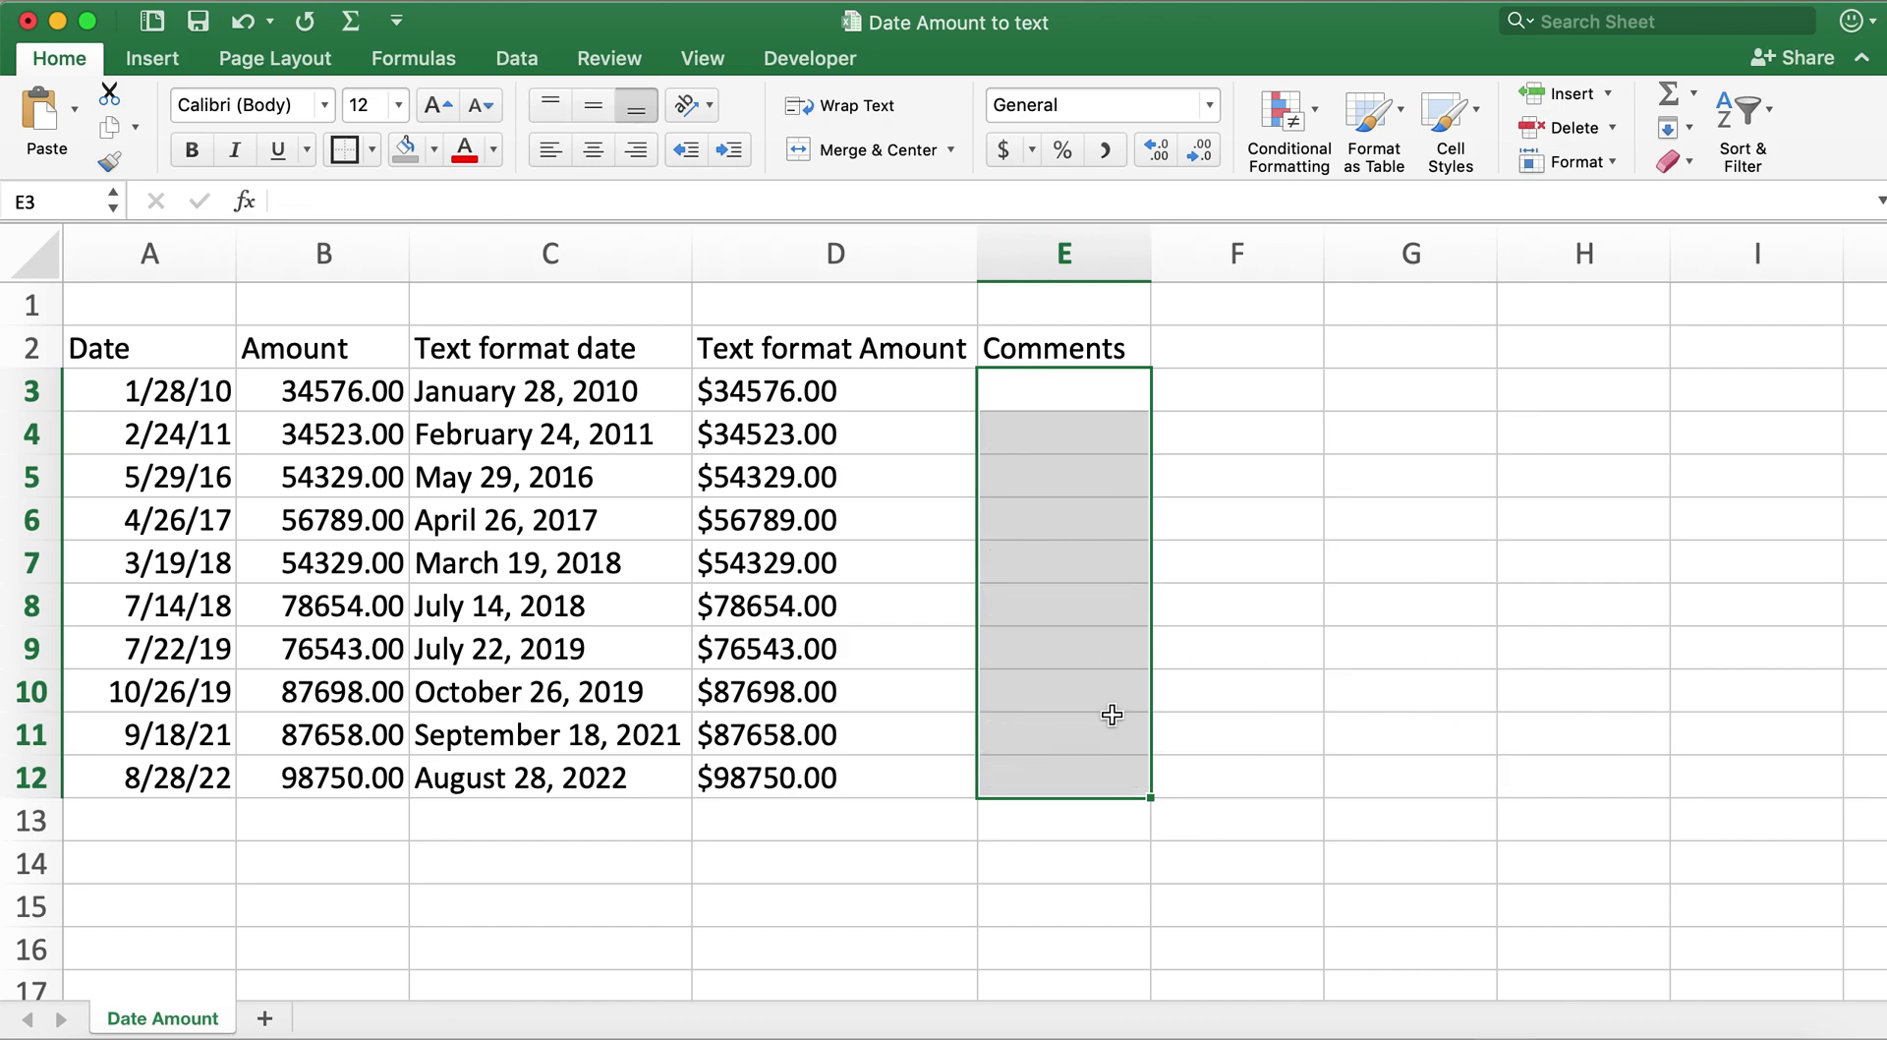
click(1302, 619)
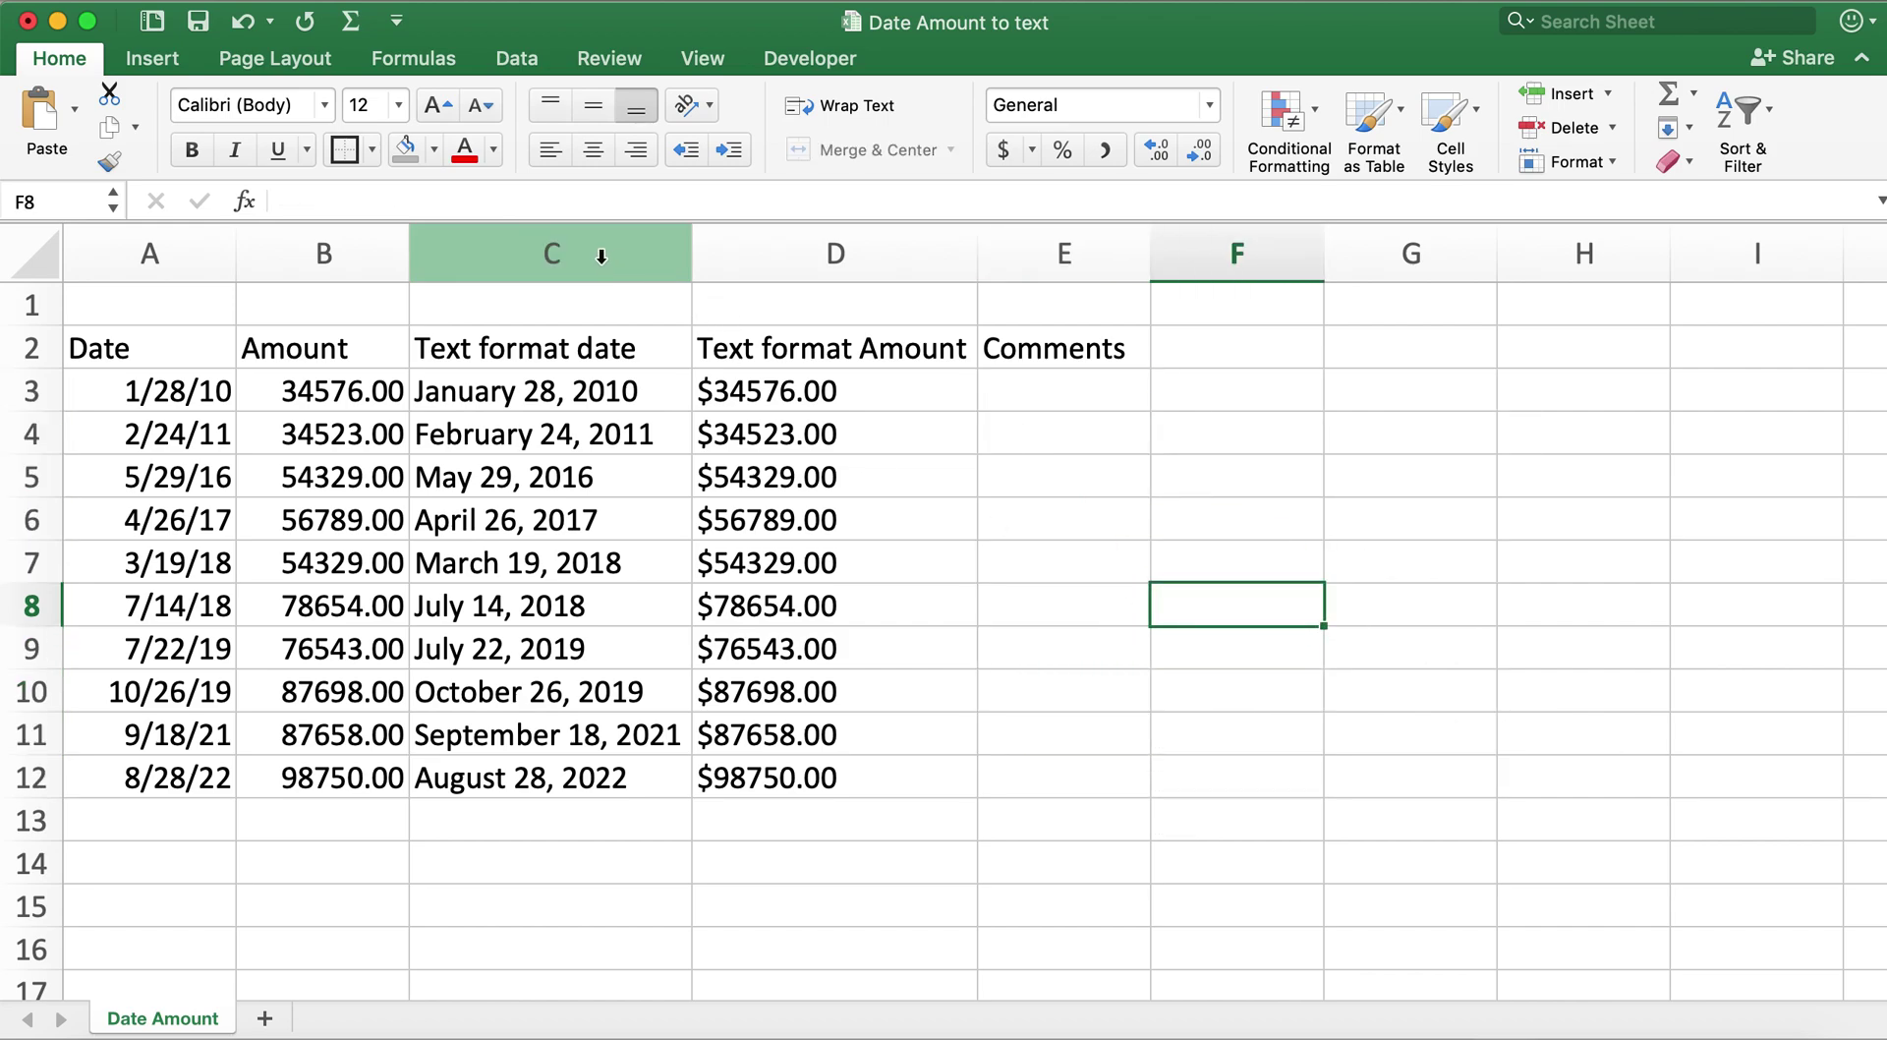
click(1071, 399)
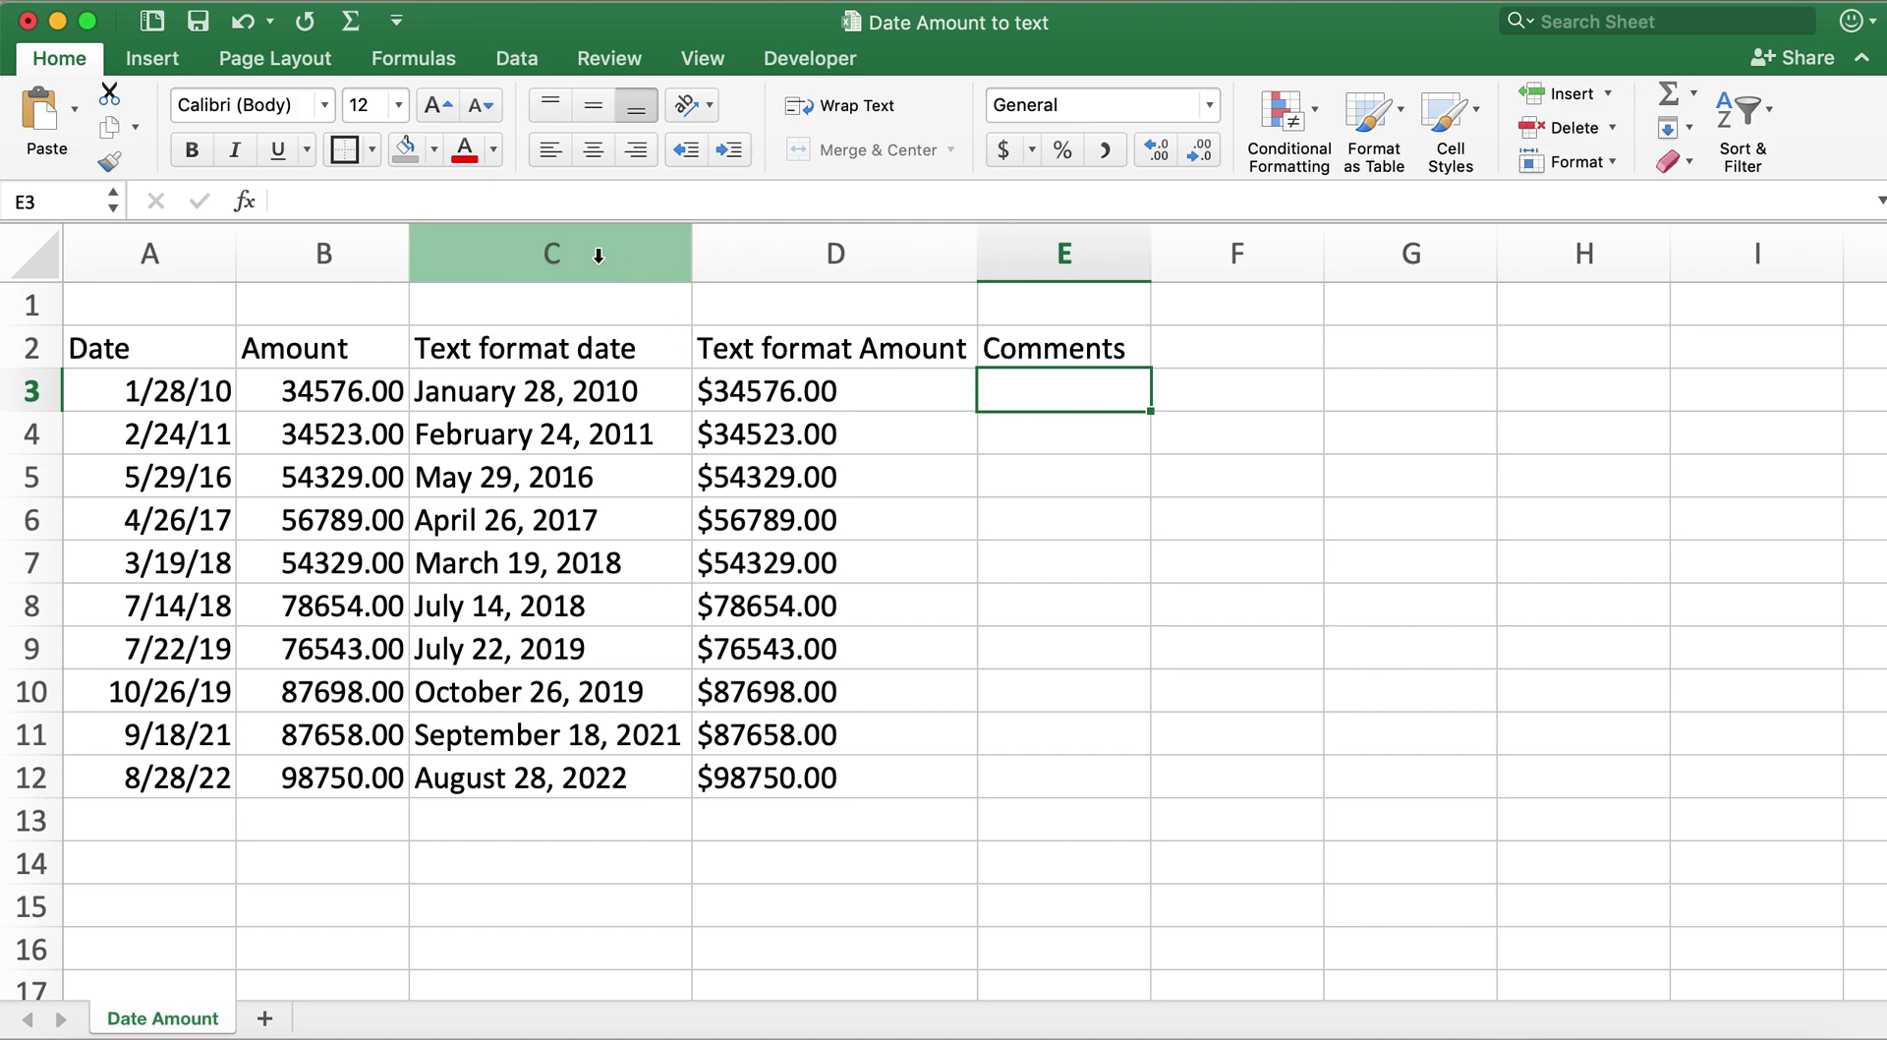
text(=)
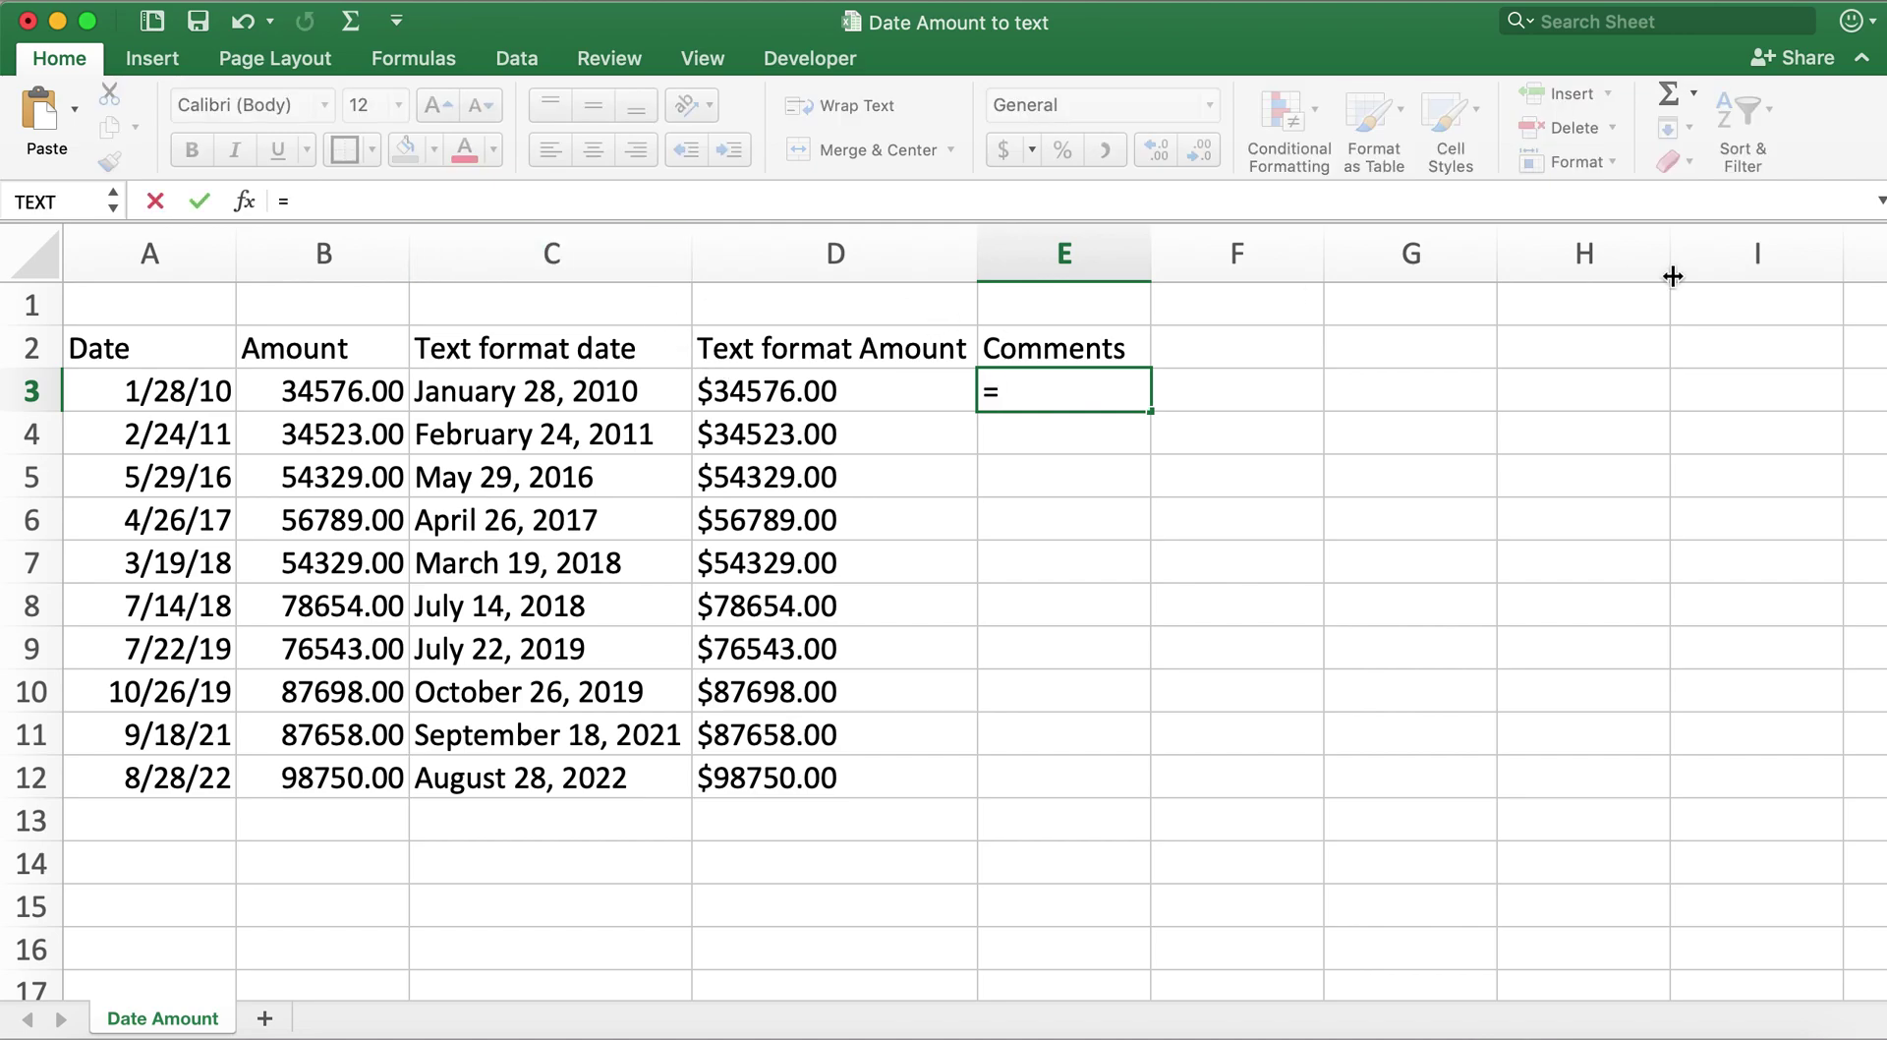
text(te)
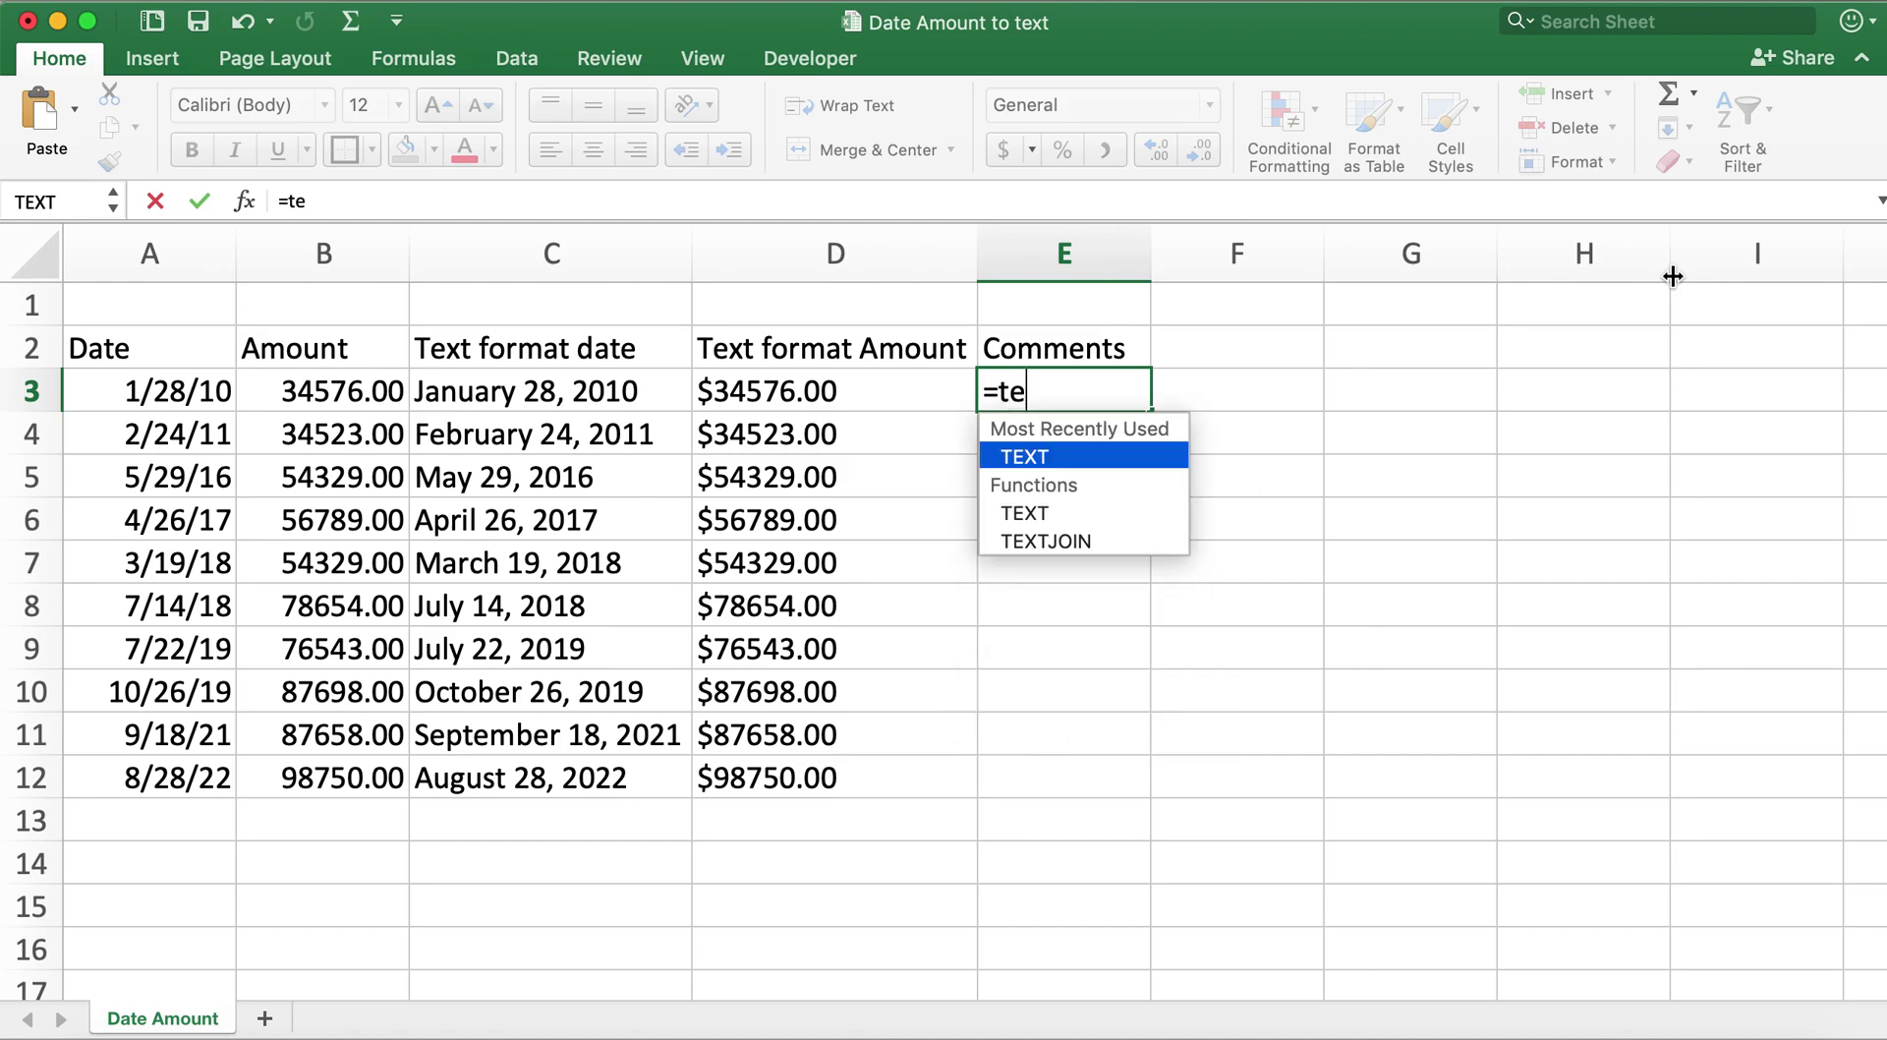
text(xt)
text(()
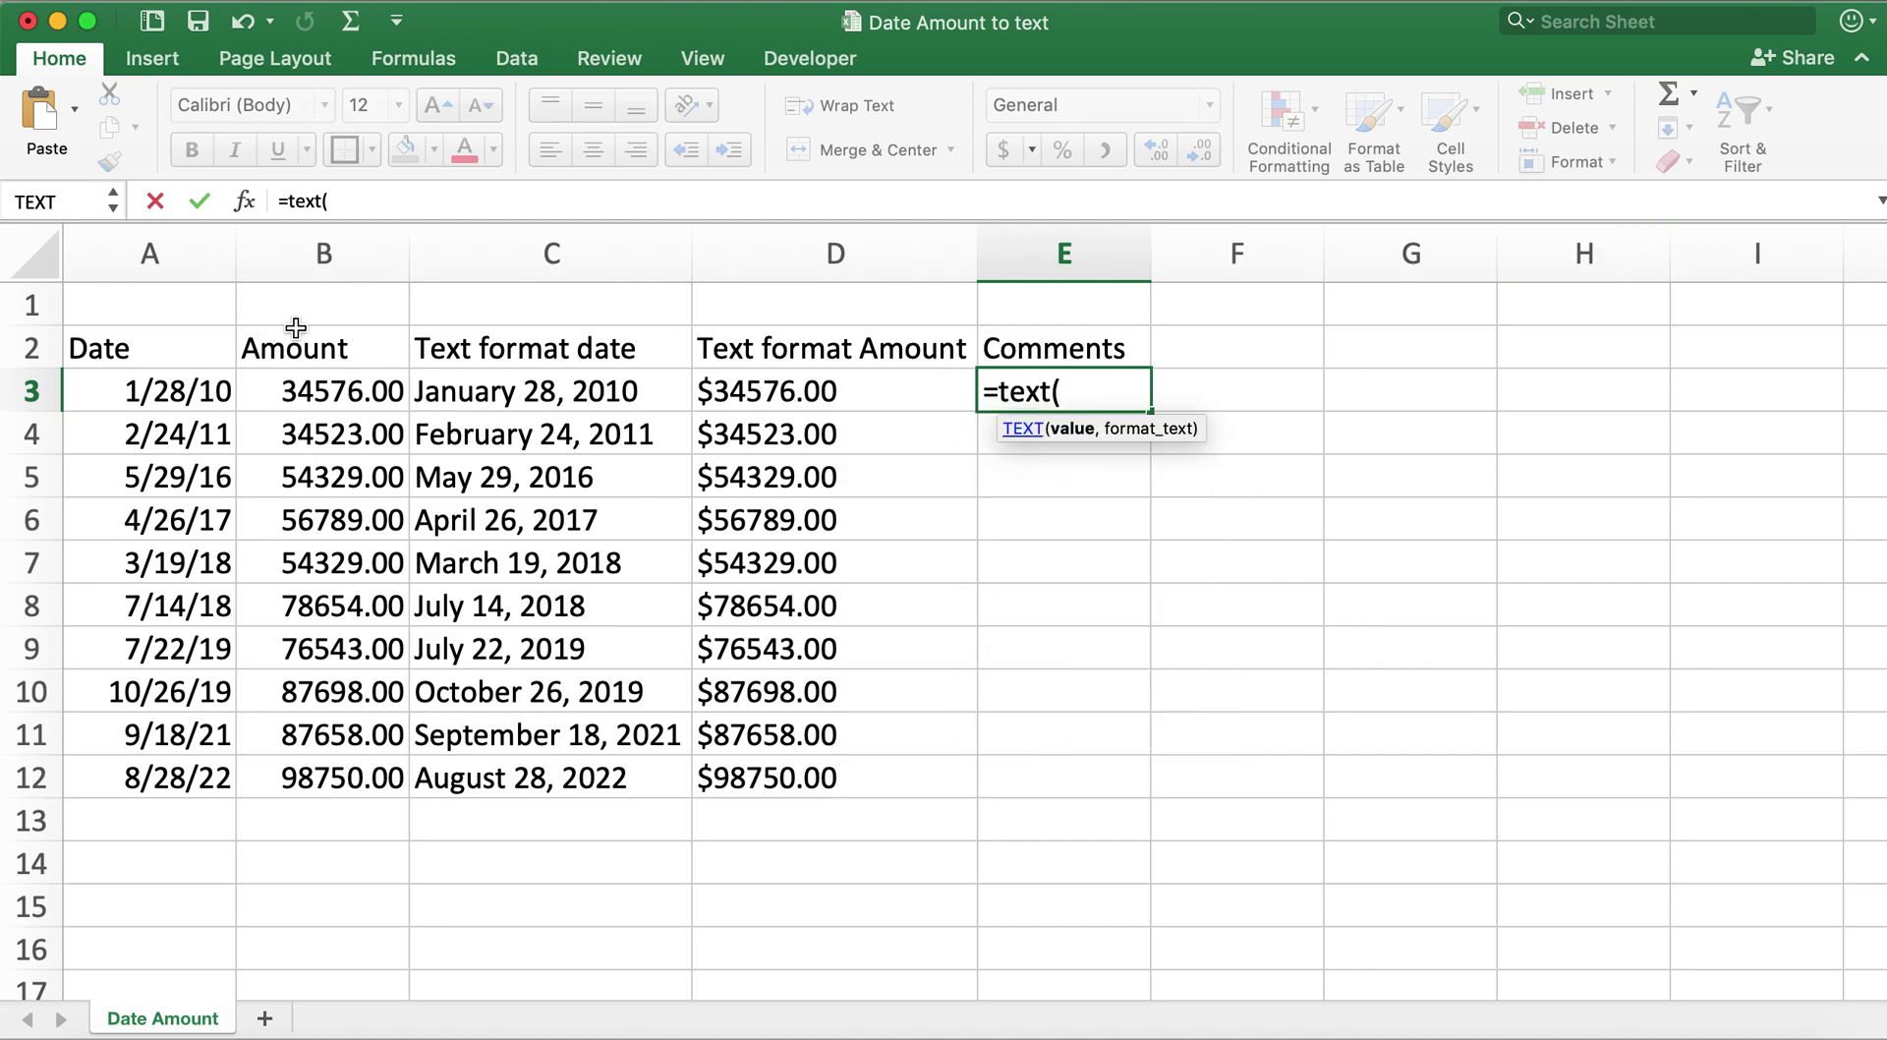
click(381, 392)
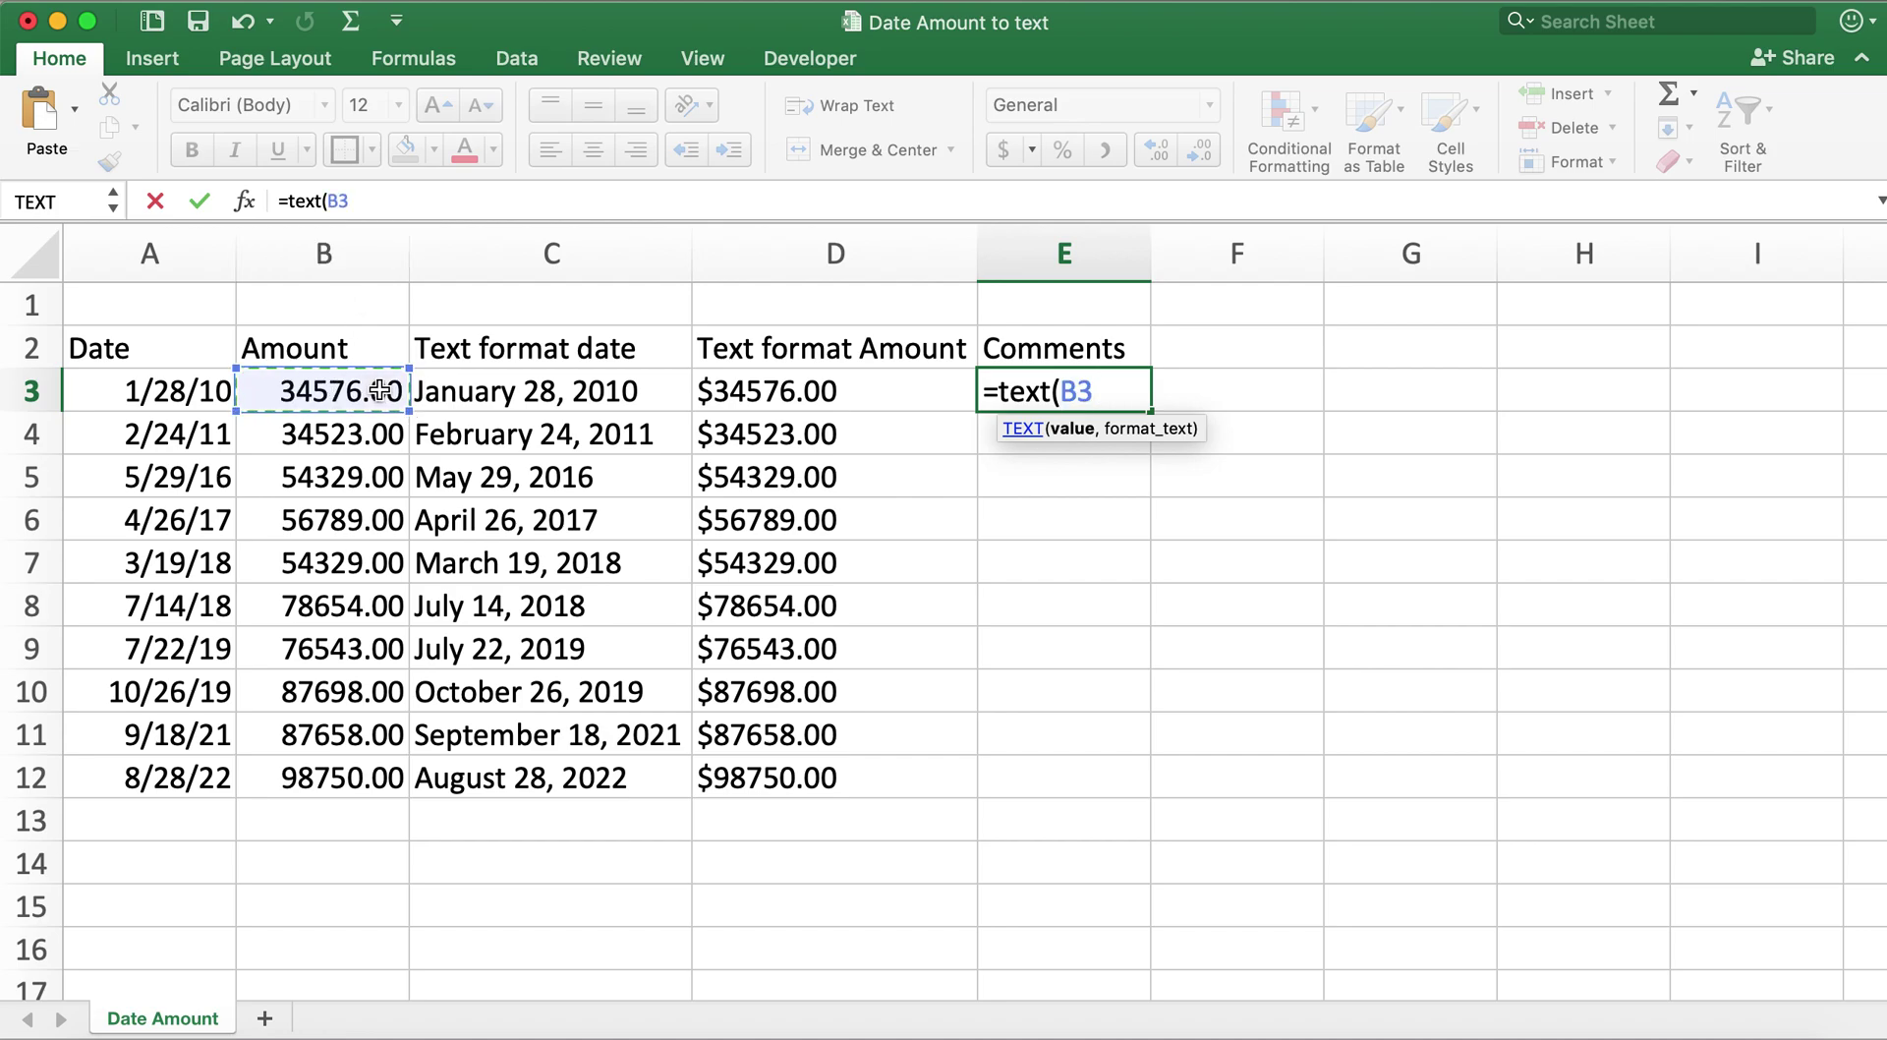
text(, )
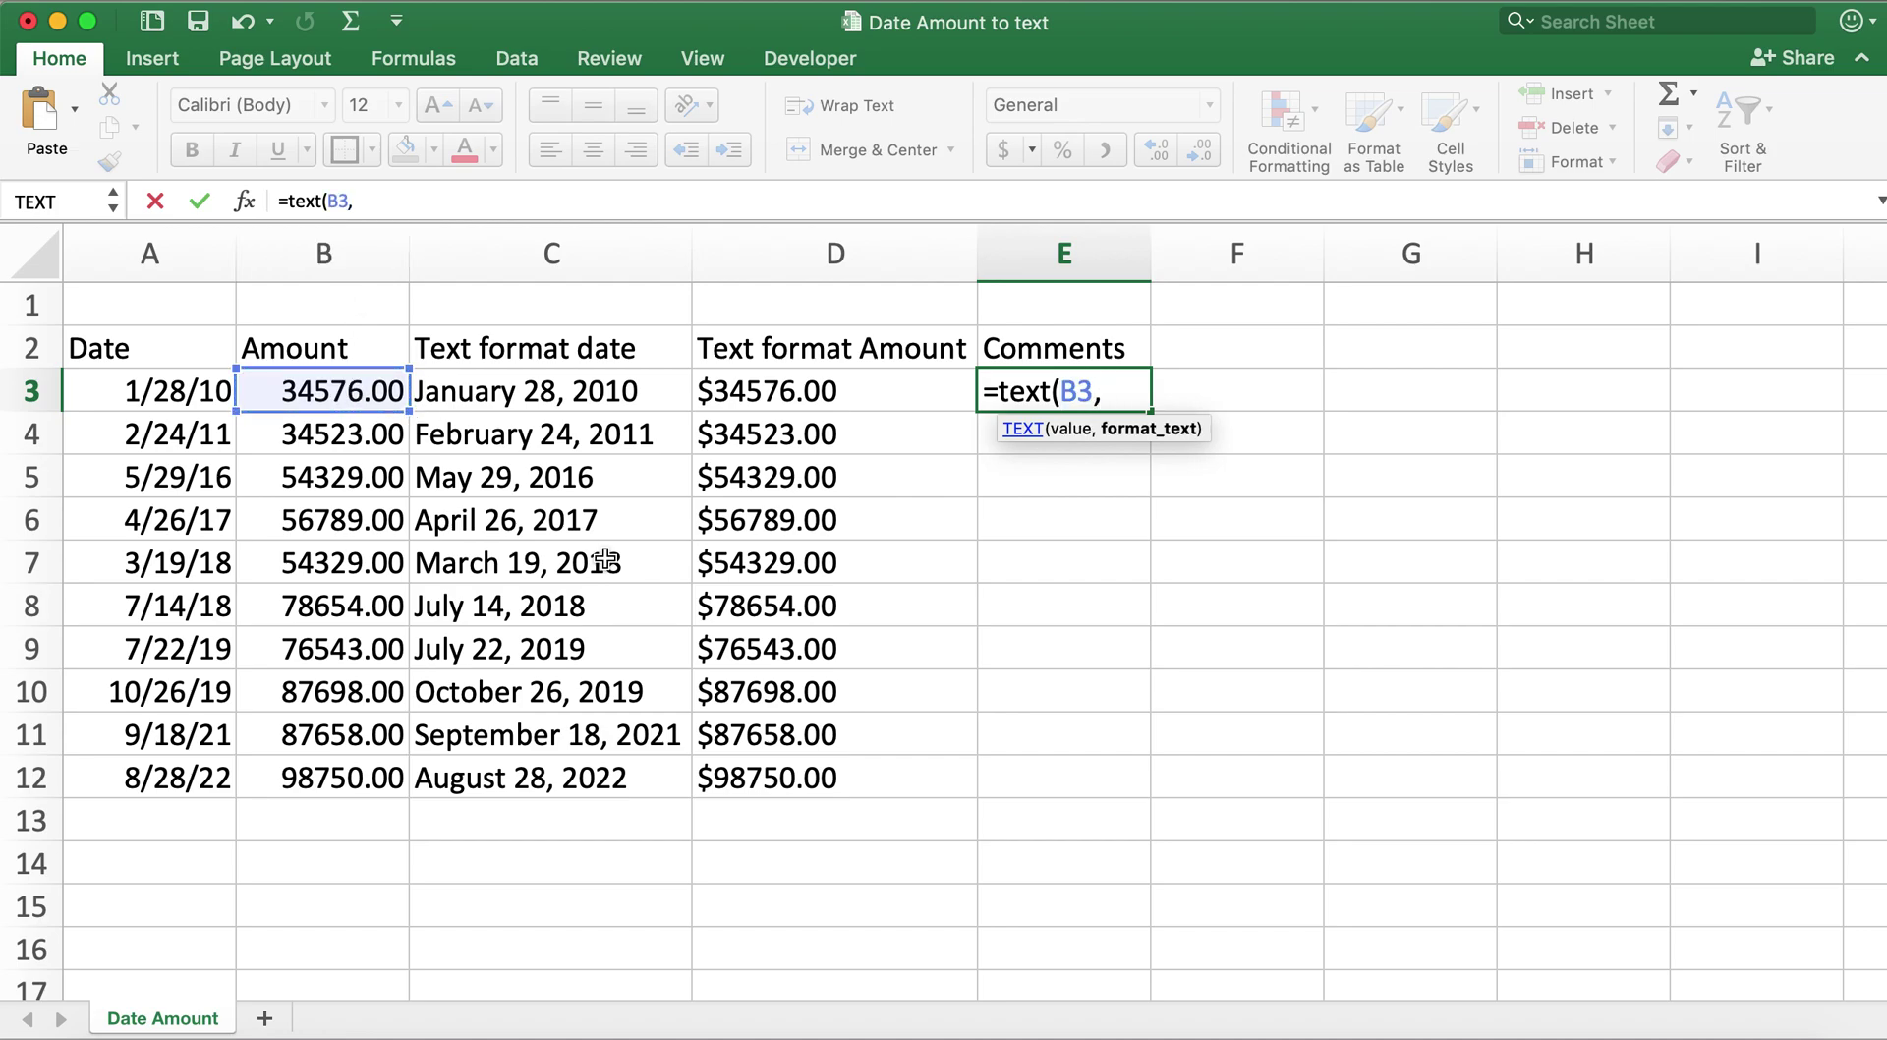
text(")
text(00000.)
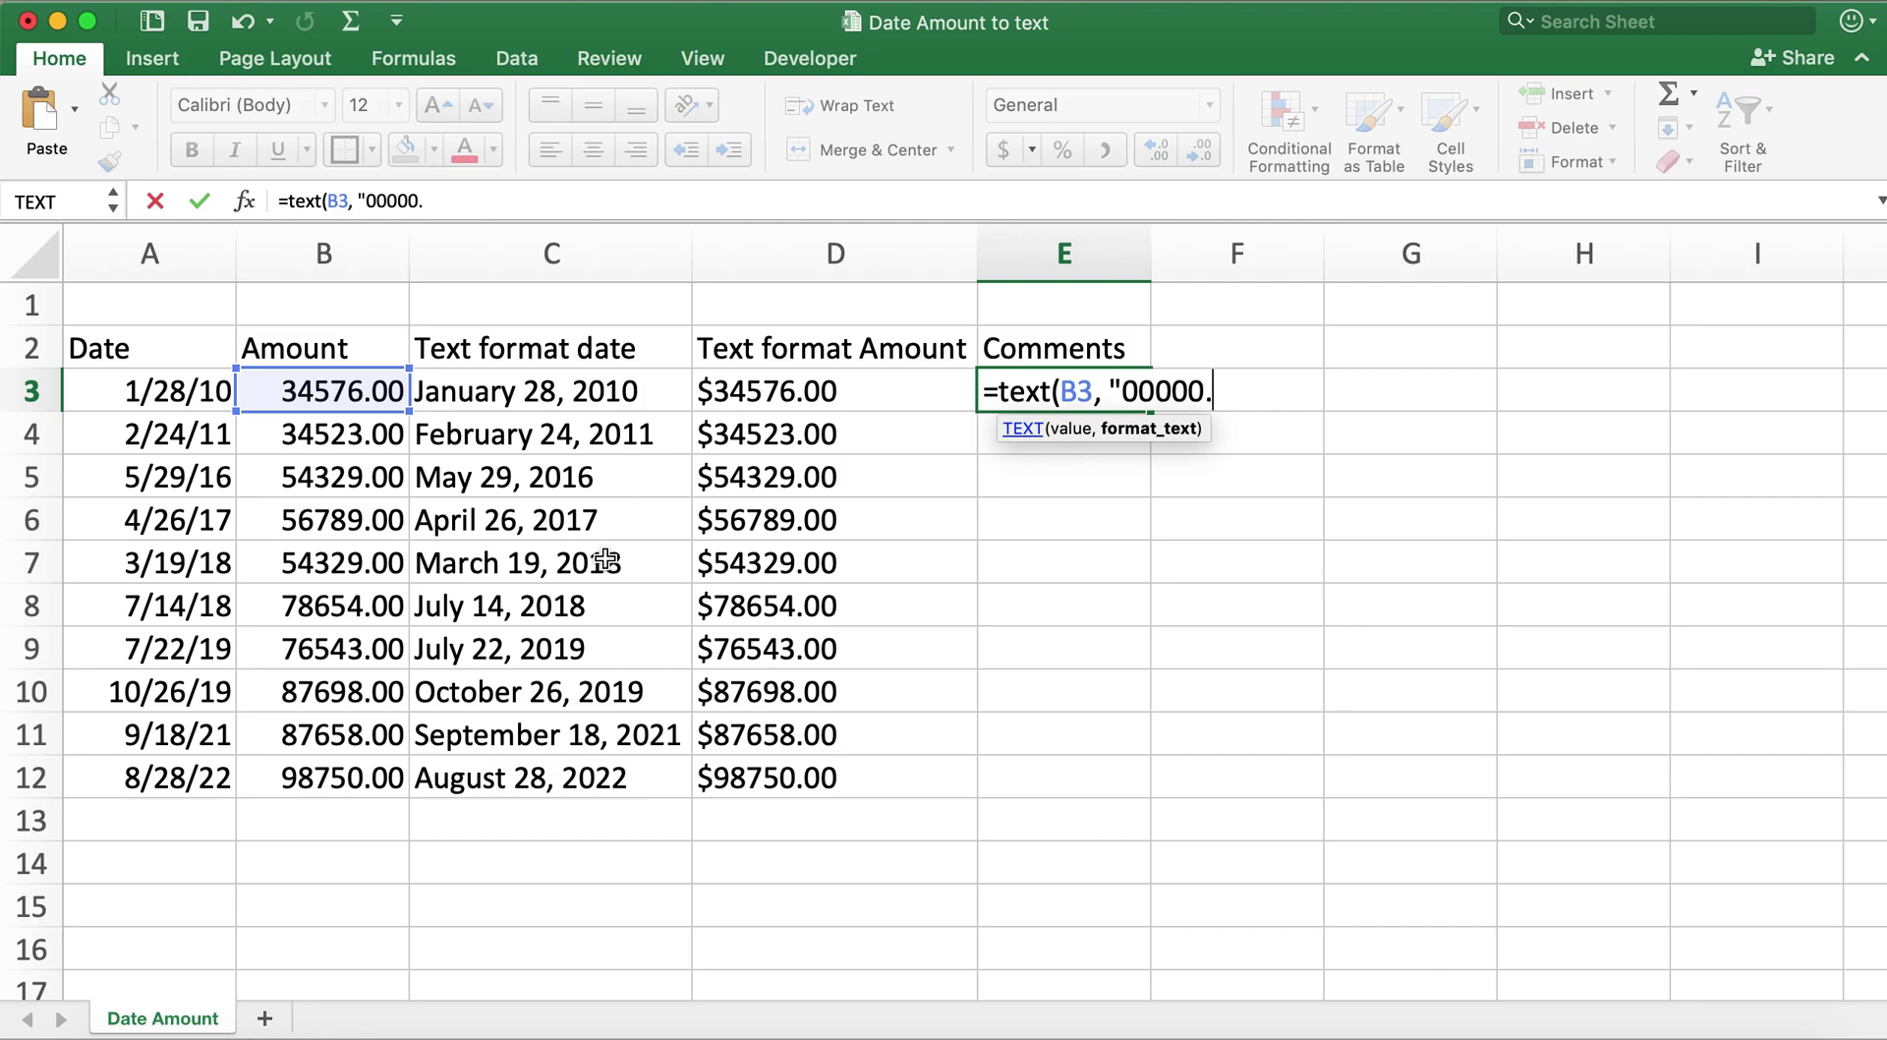
text(00")
text())
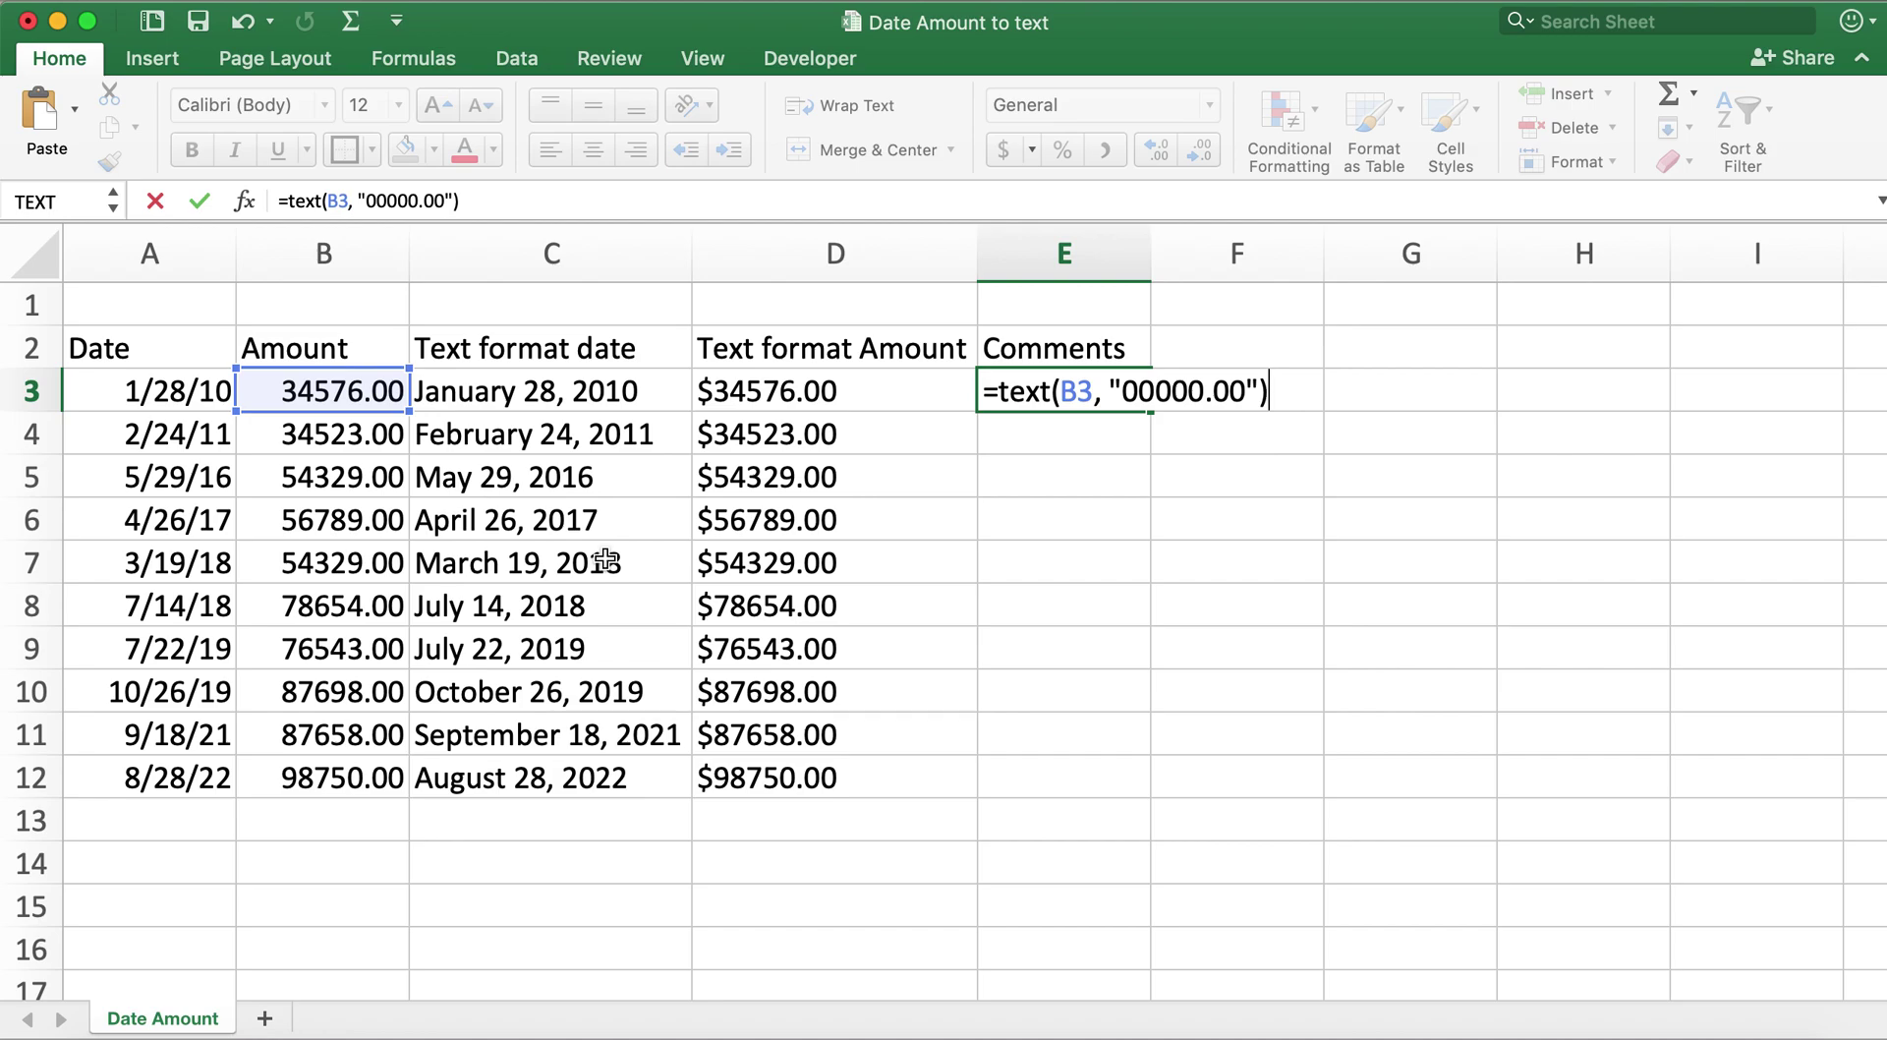
key(Return)
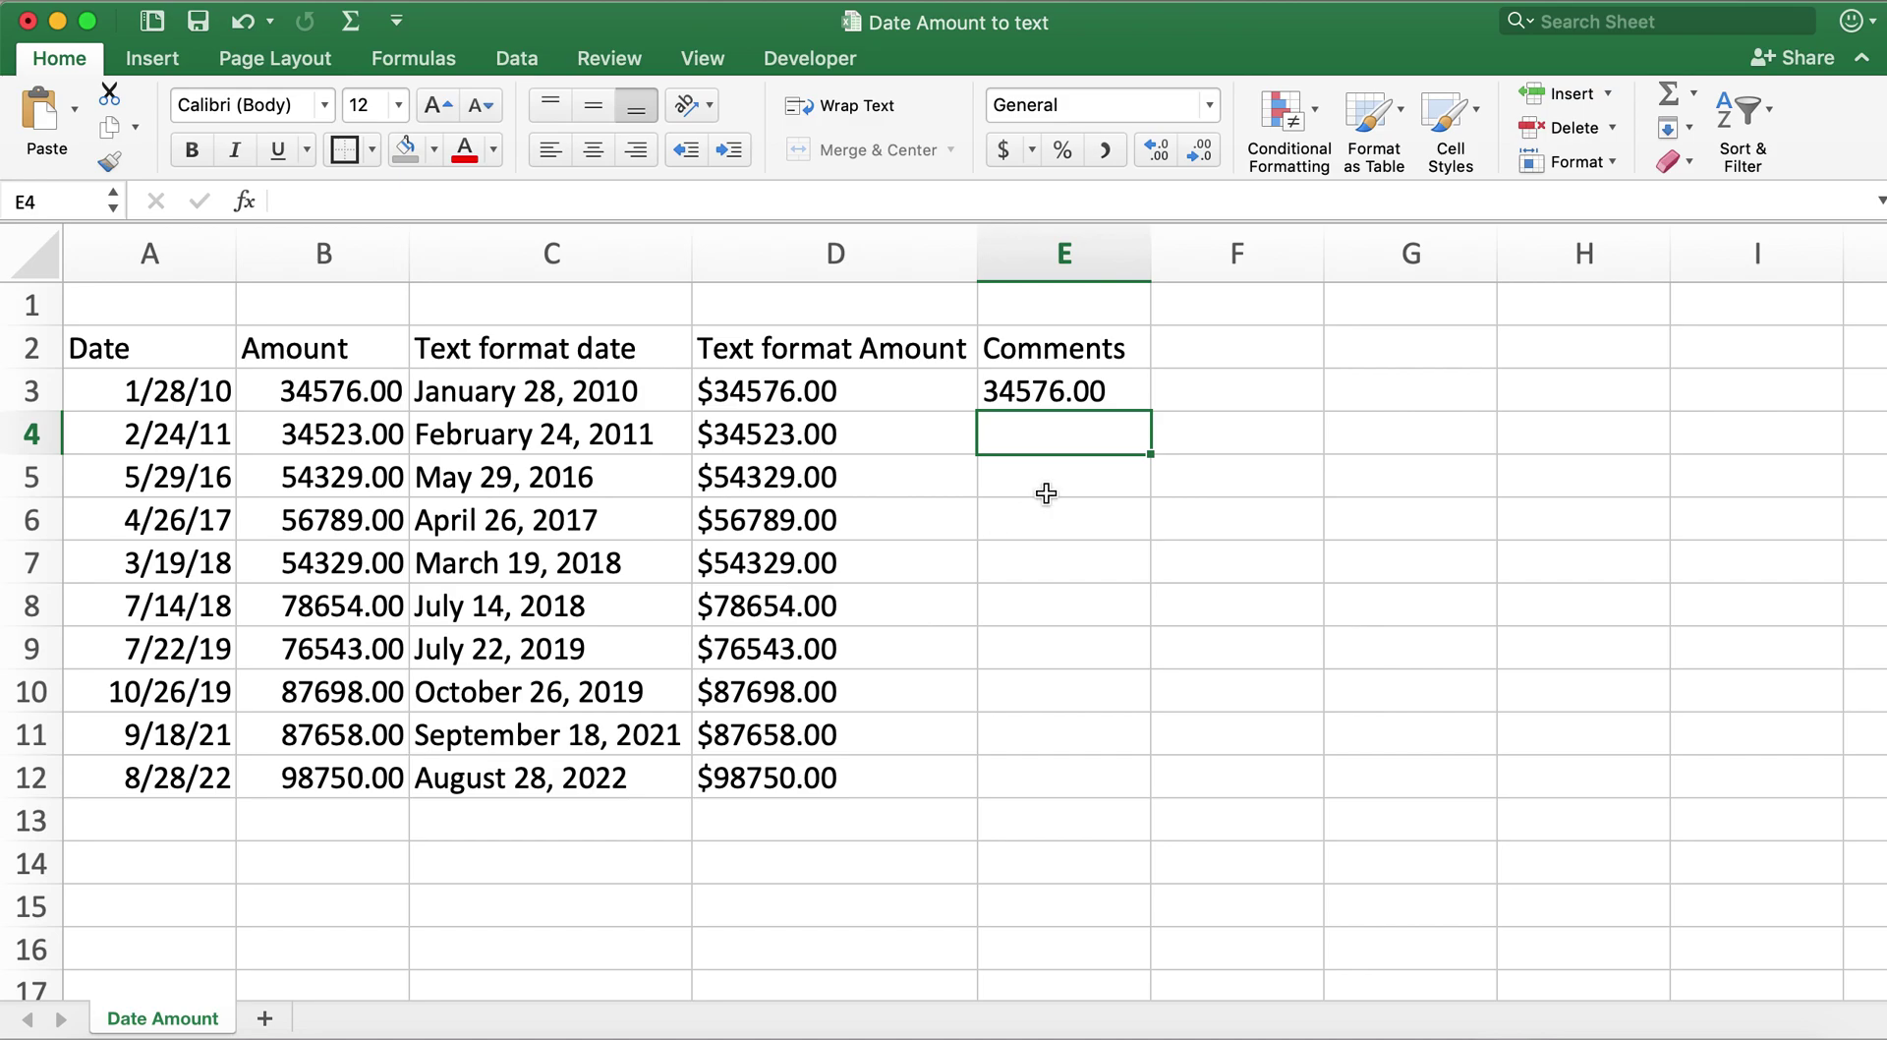
Step: Change E3 to =TEXT(B3,"$00000.00") & " was paid on " & TEXT(A3,"mmmm d, yyyy")
click(1064, 413)
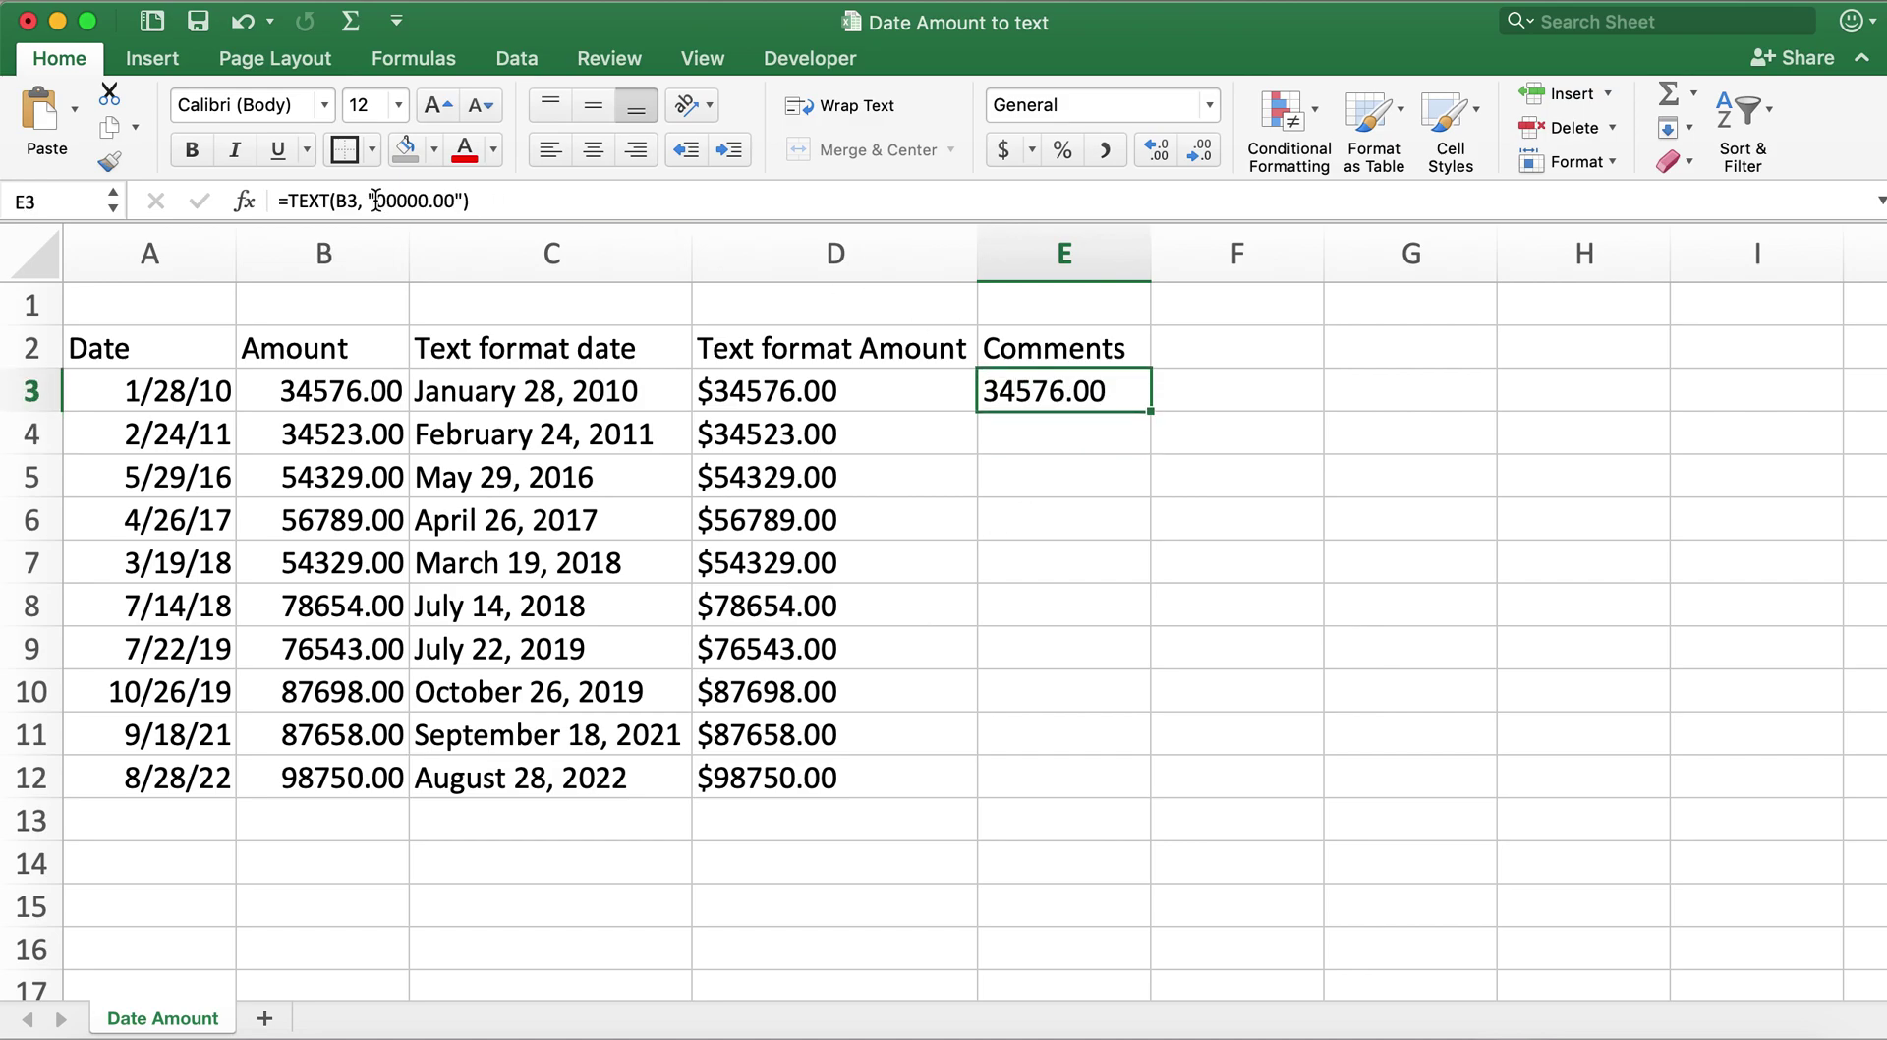
click(379, 201)
text($)
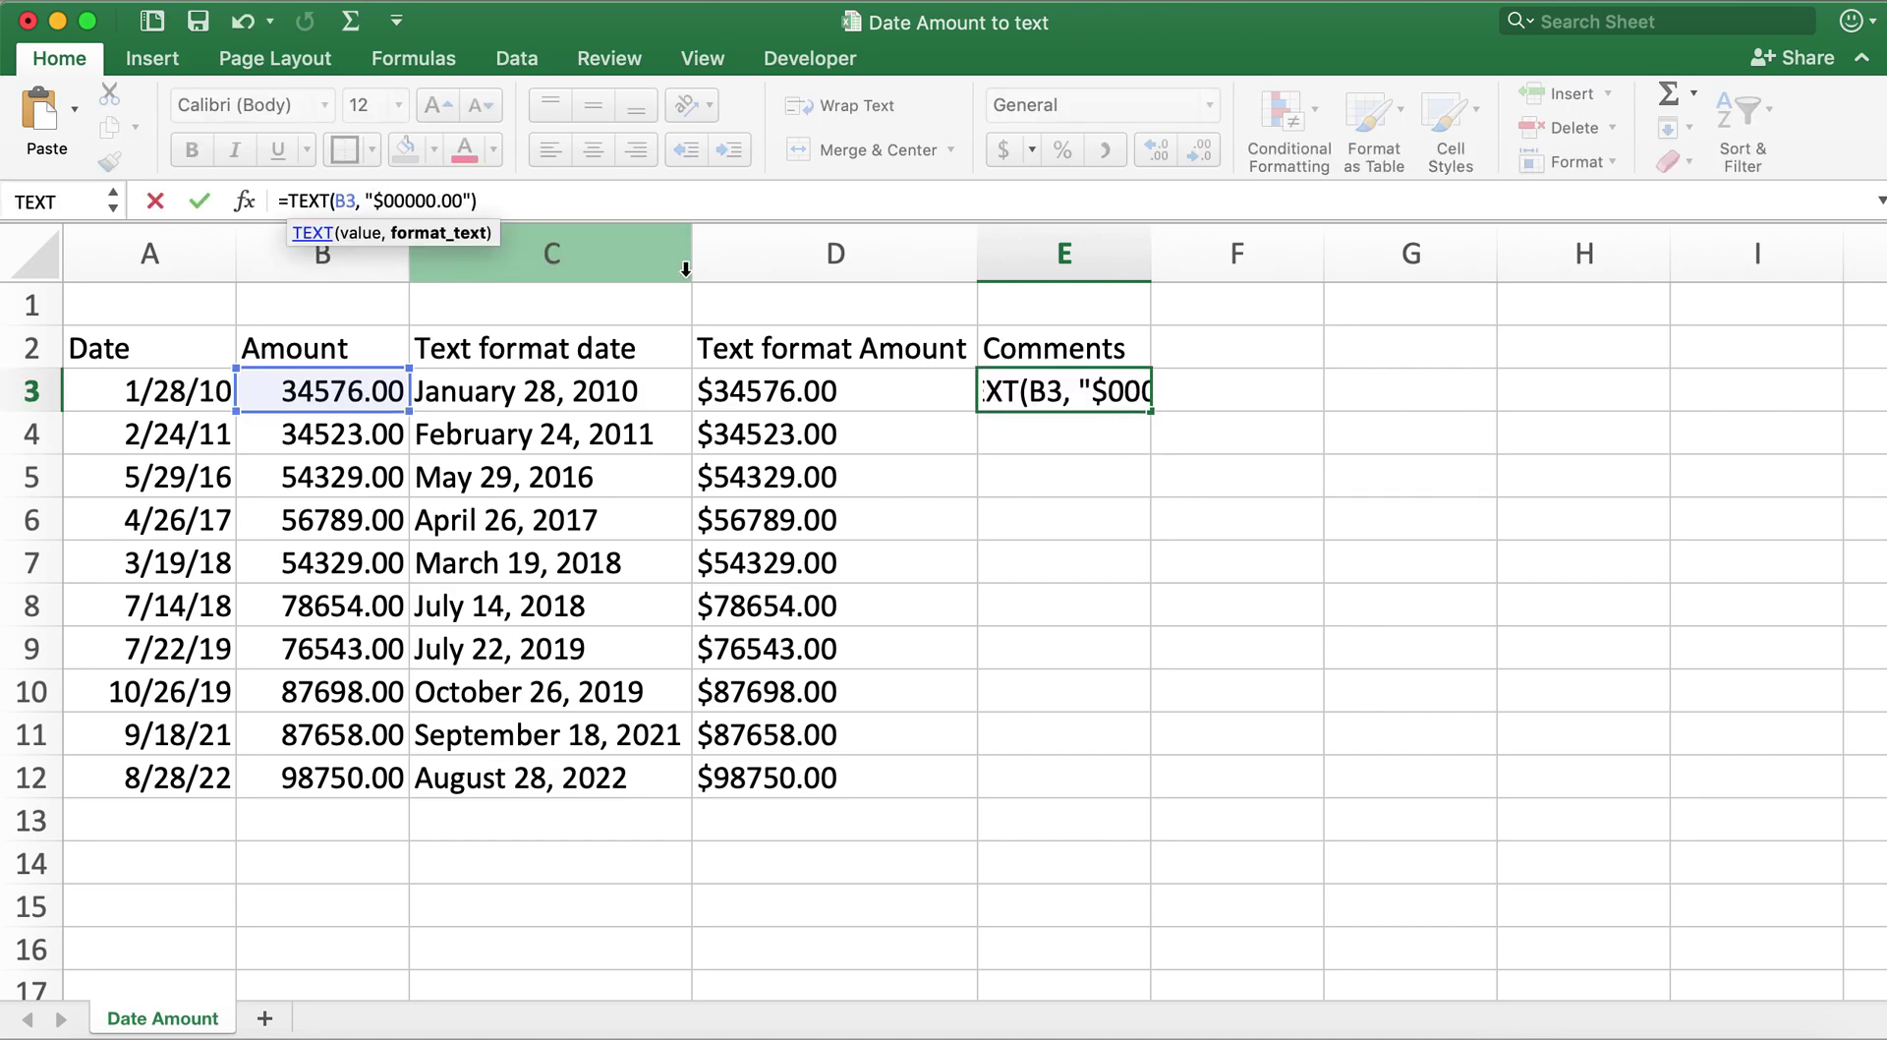
click(552, 194)
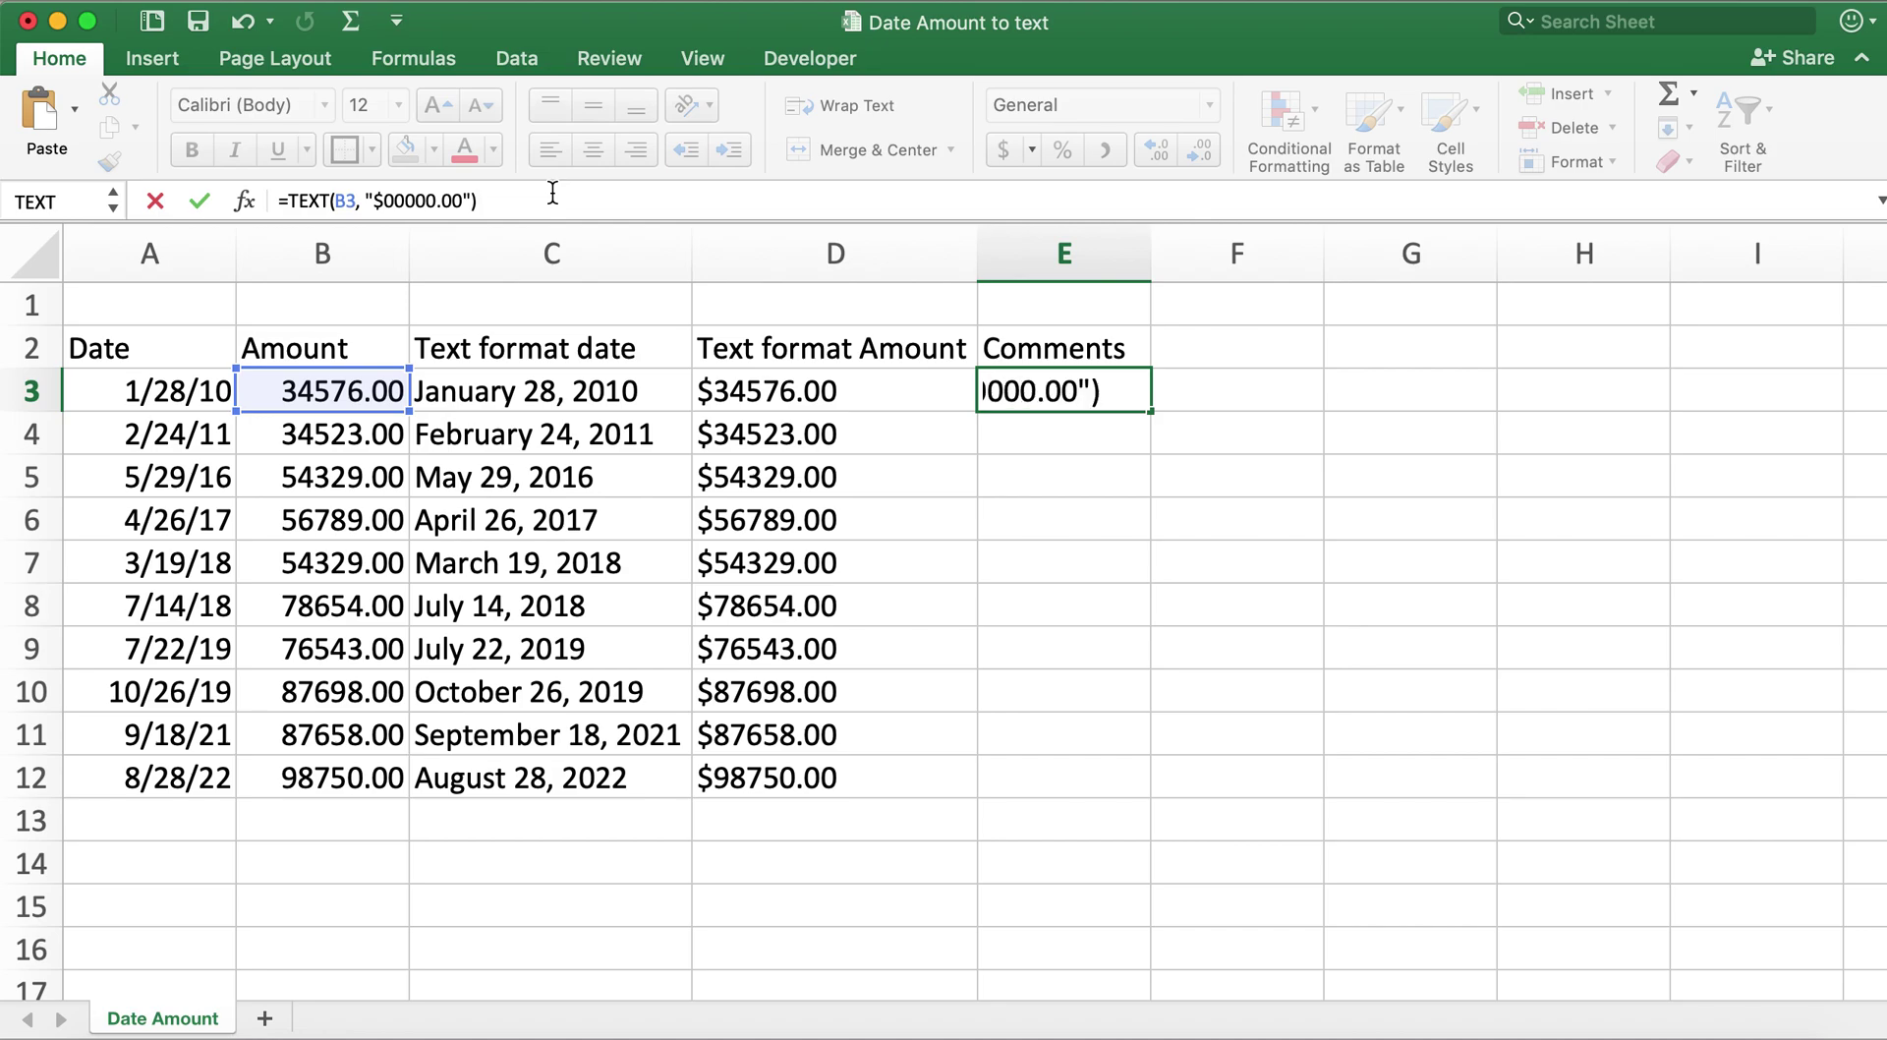
text( &)
text( " was paid )
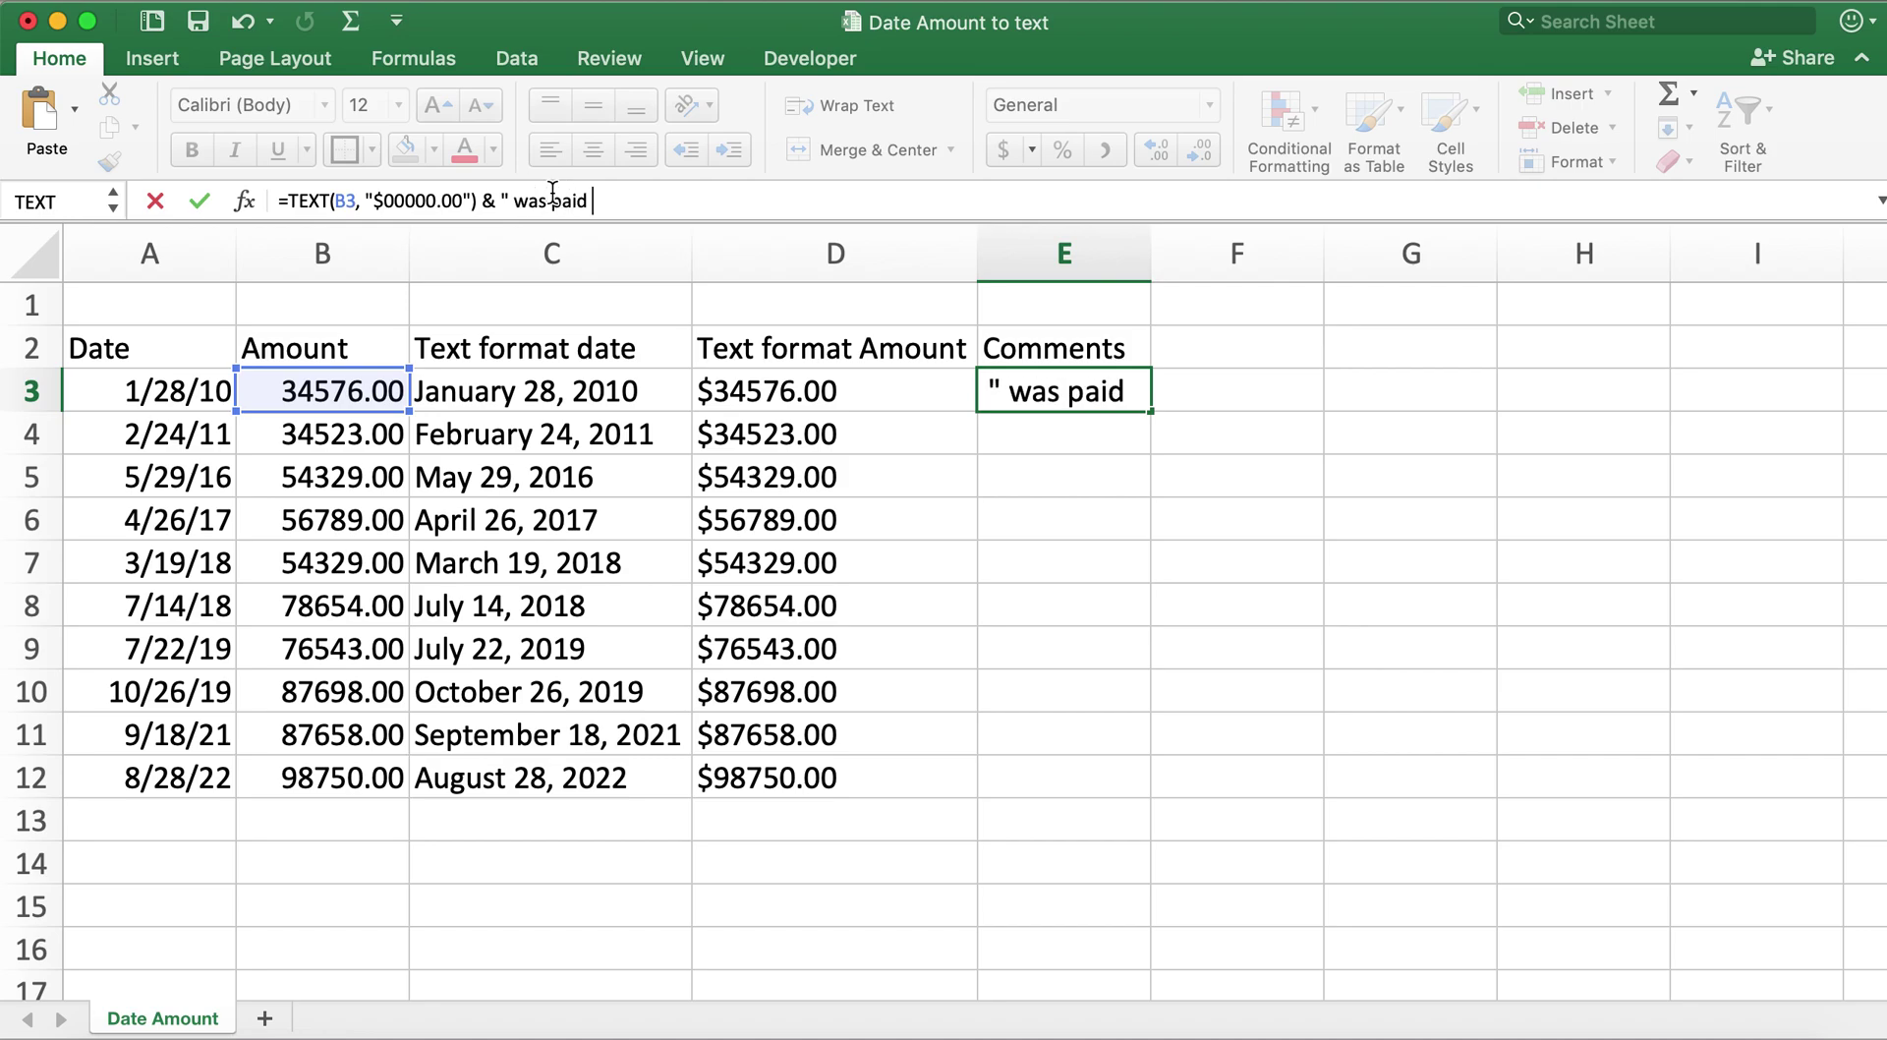
text(on ")
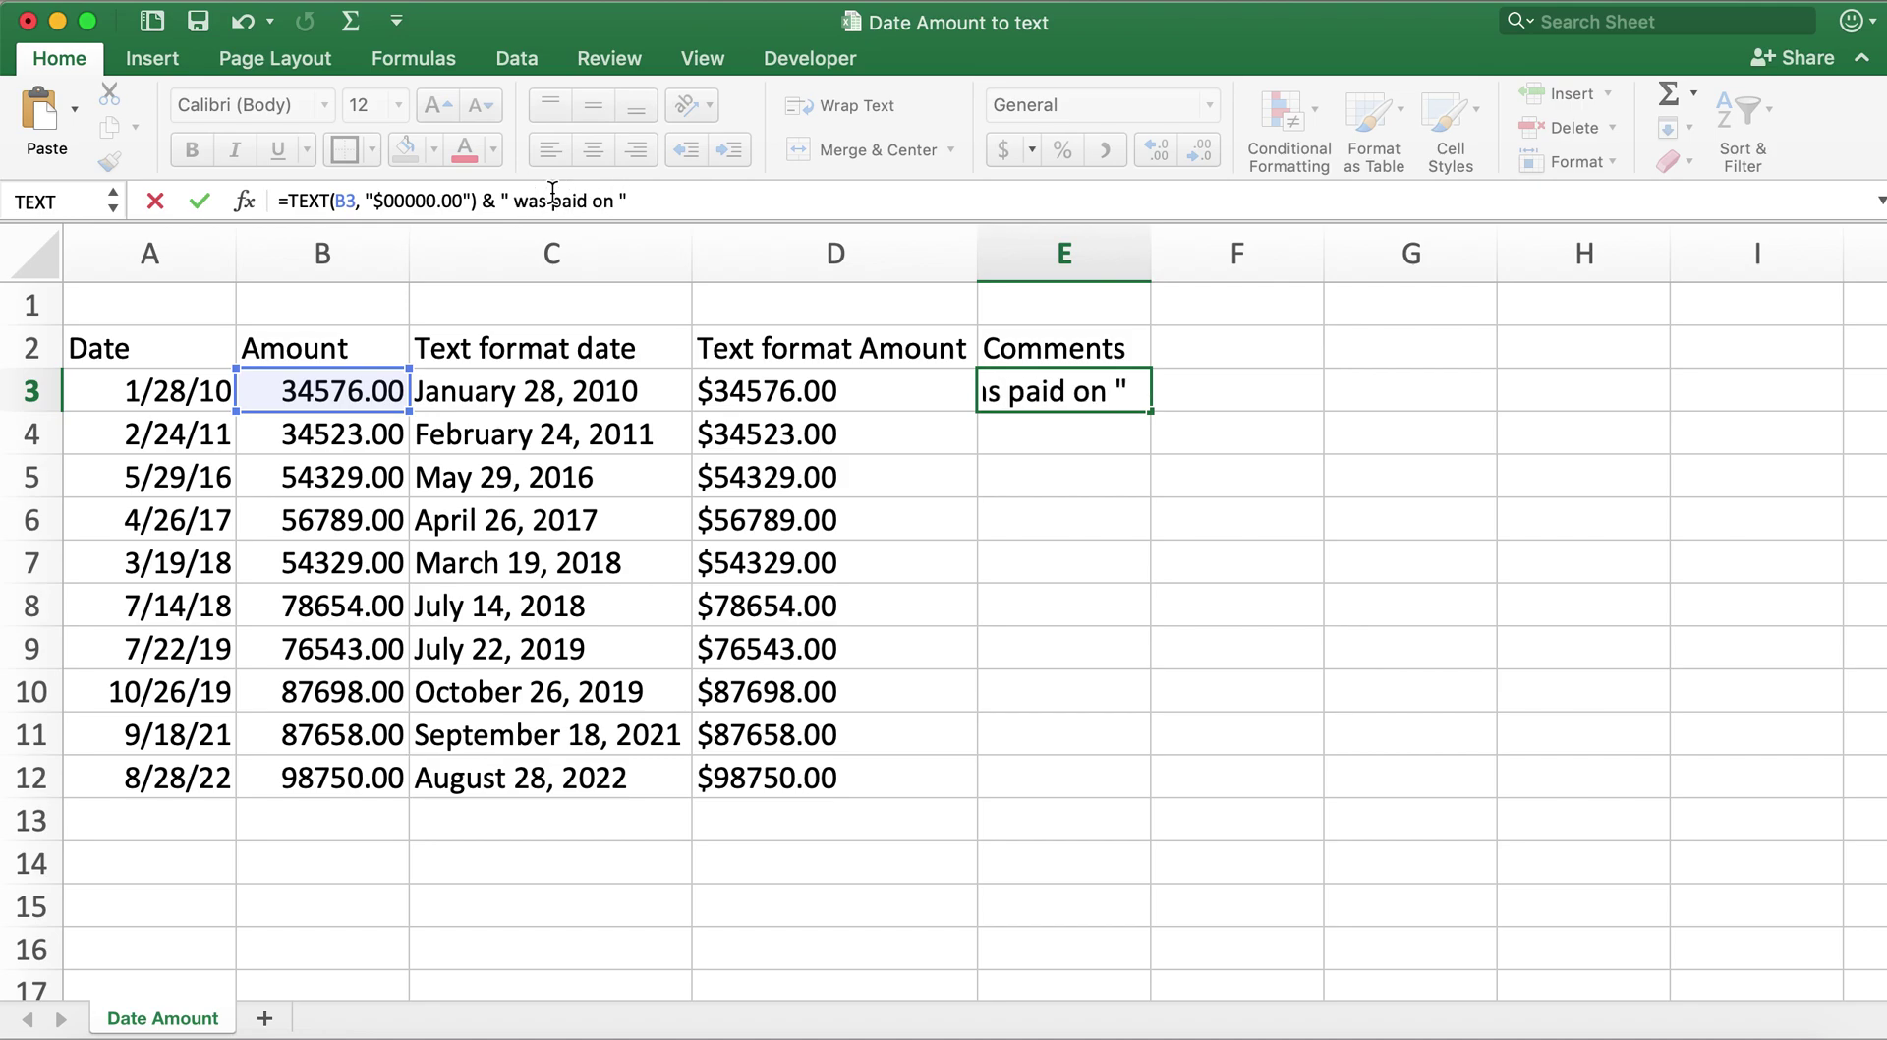
text( &)
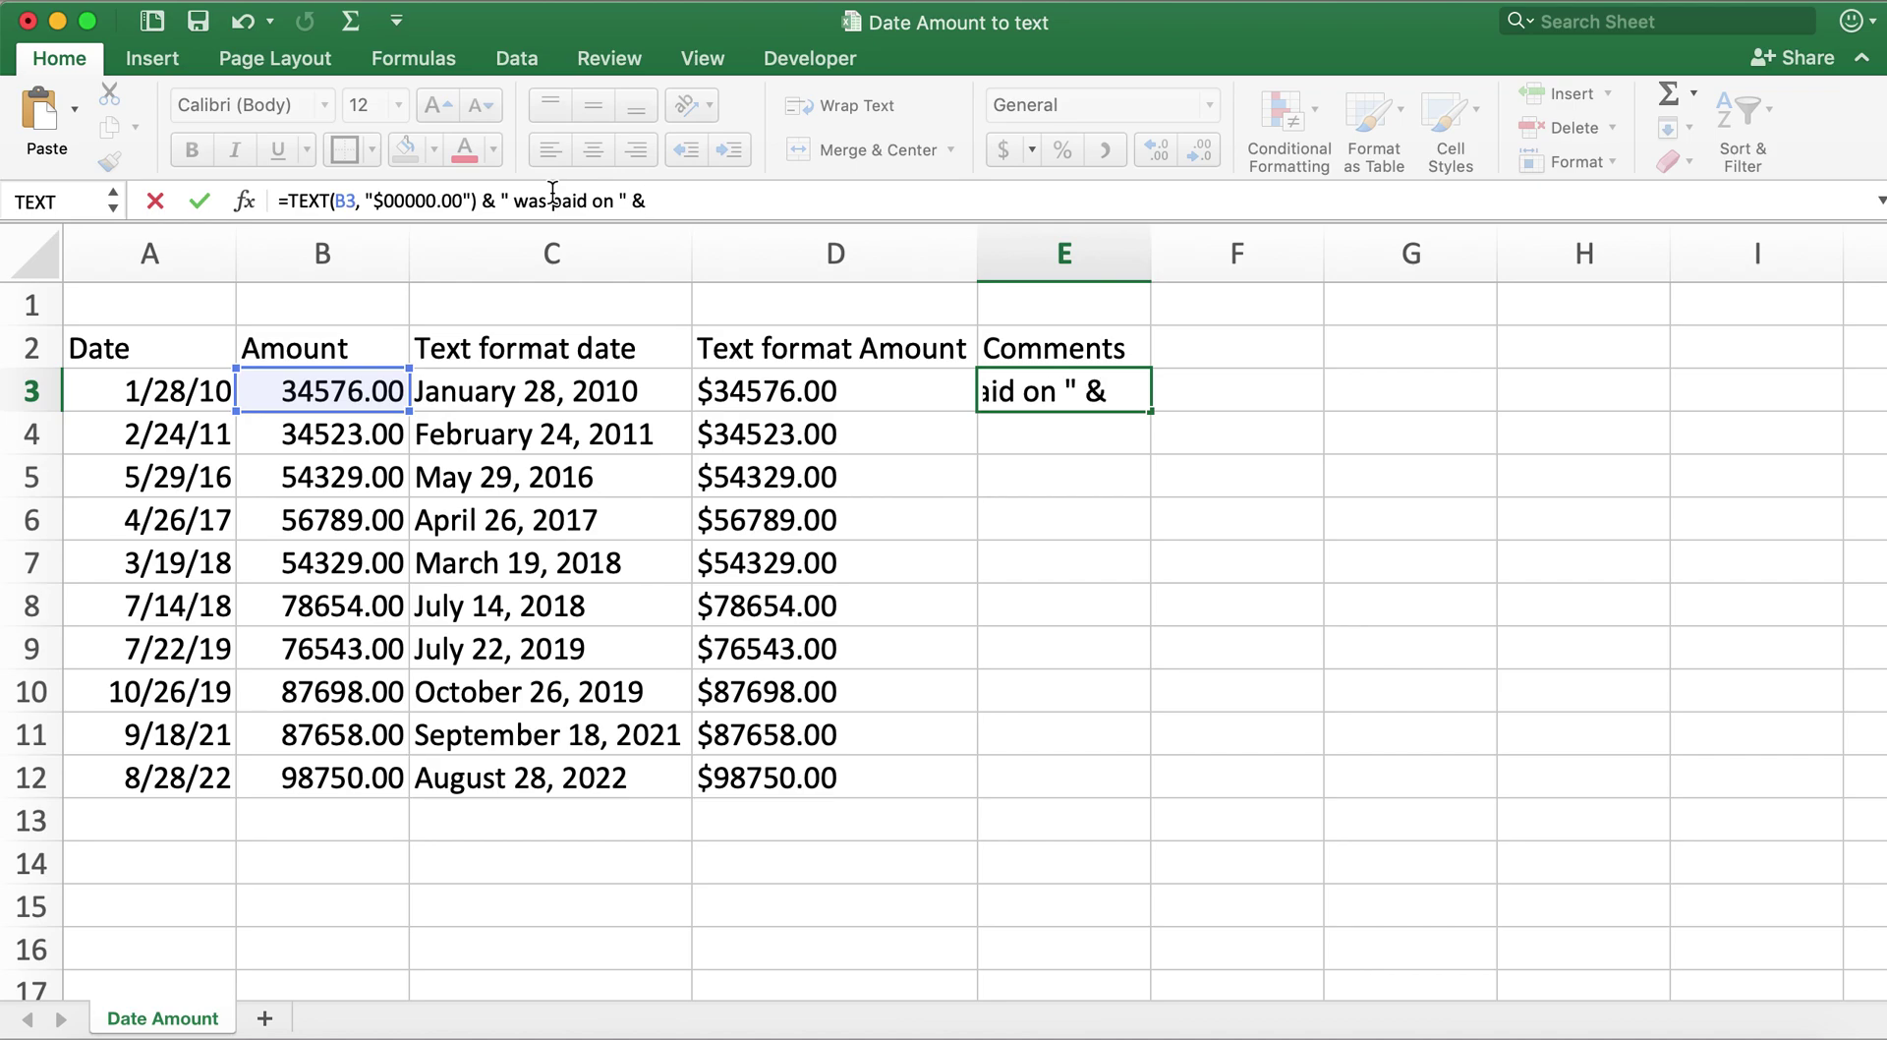
text( text)
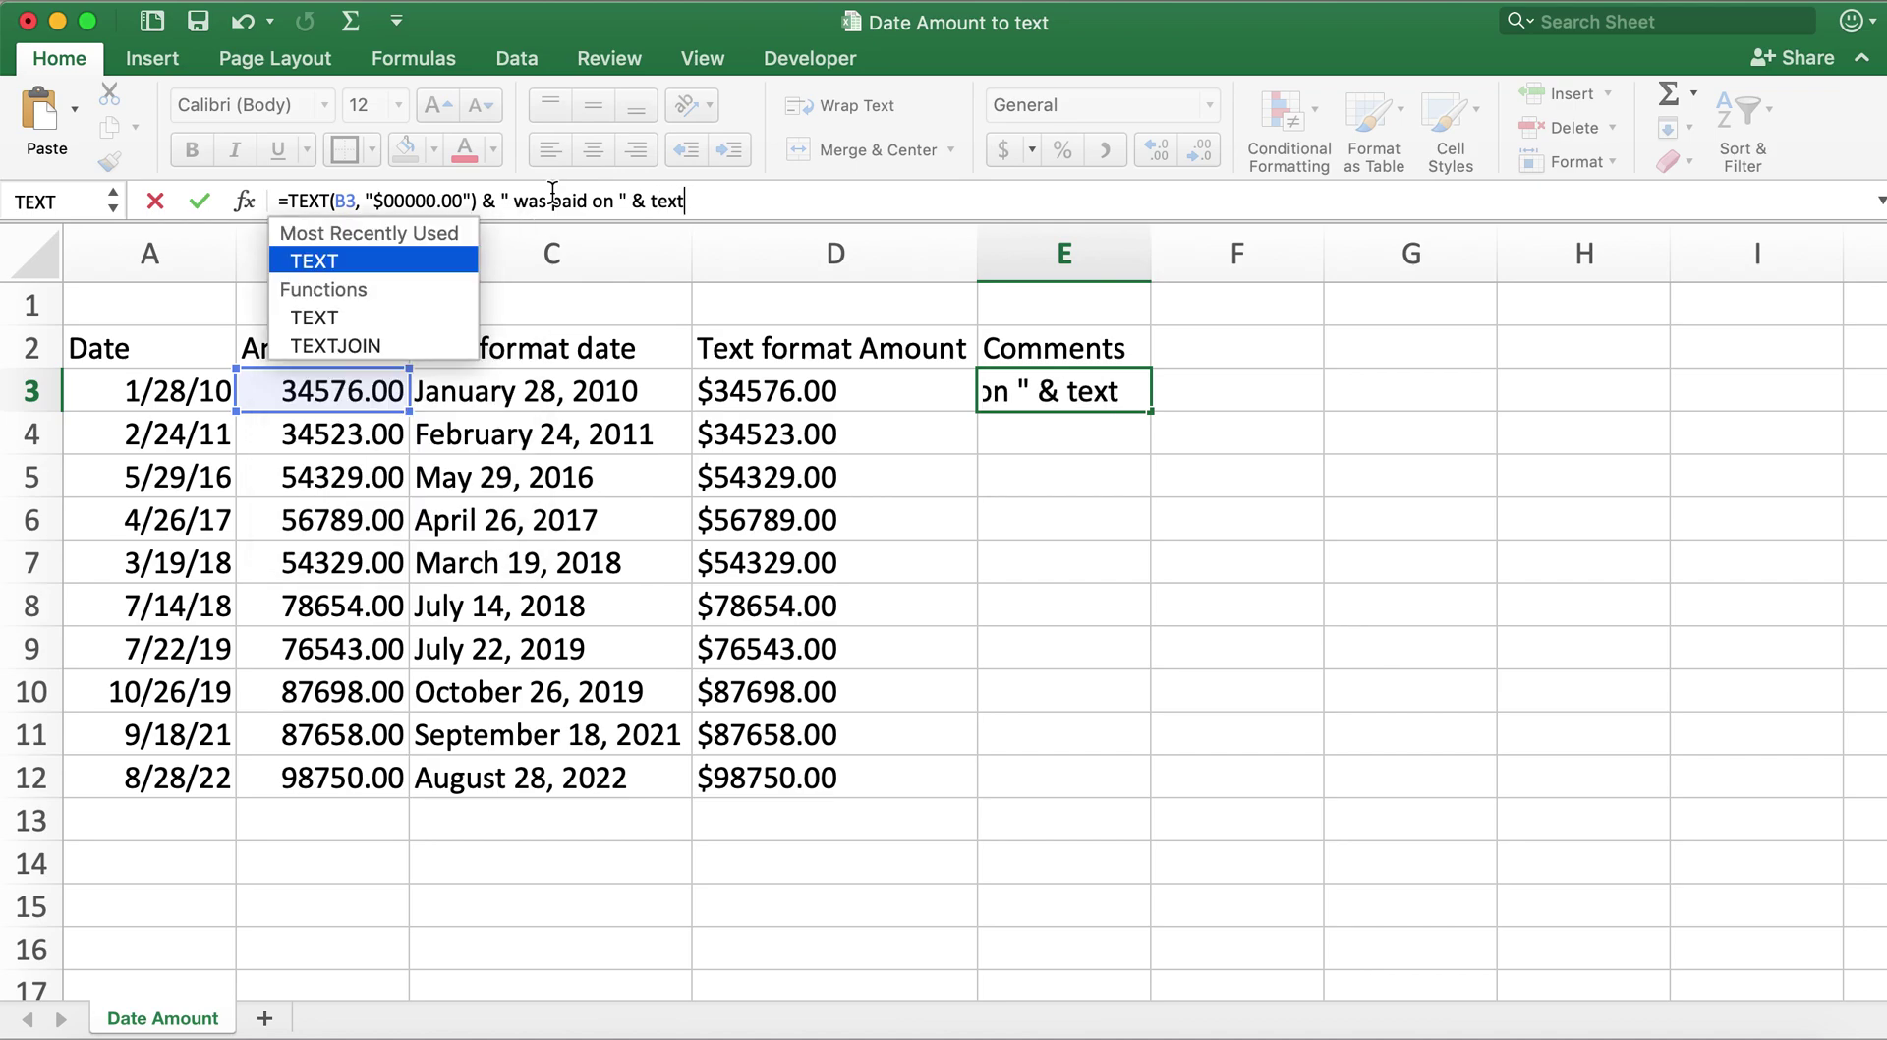
key(Tab)
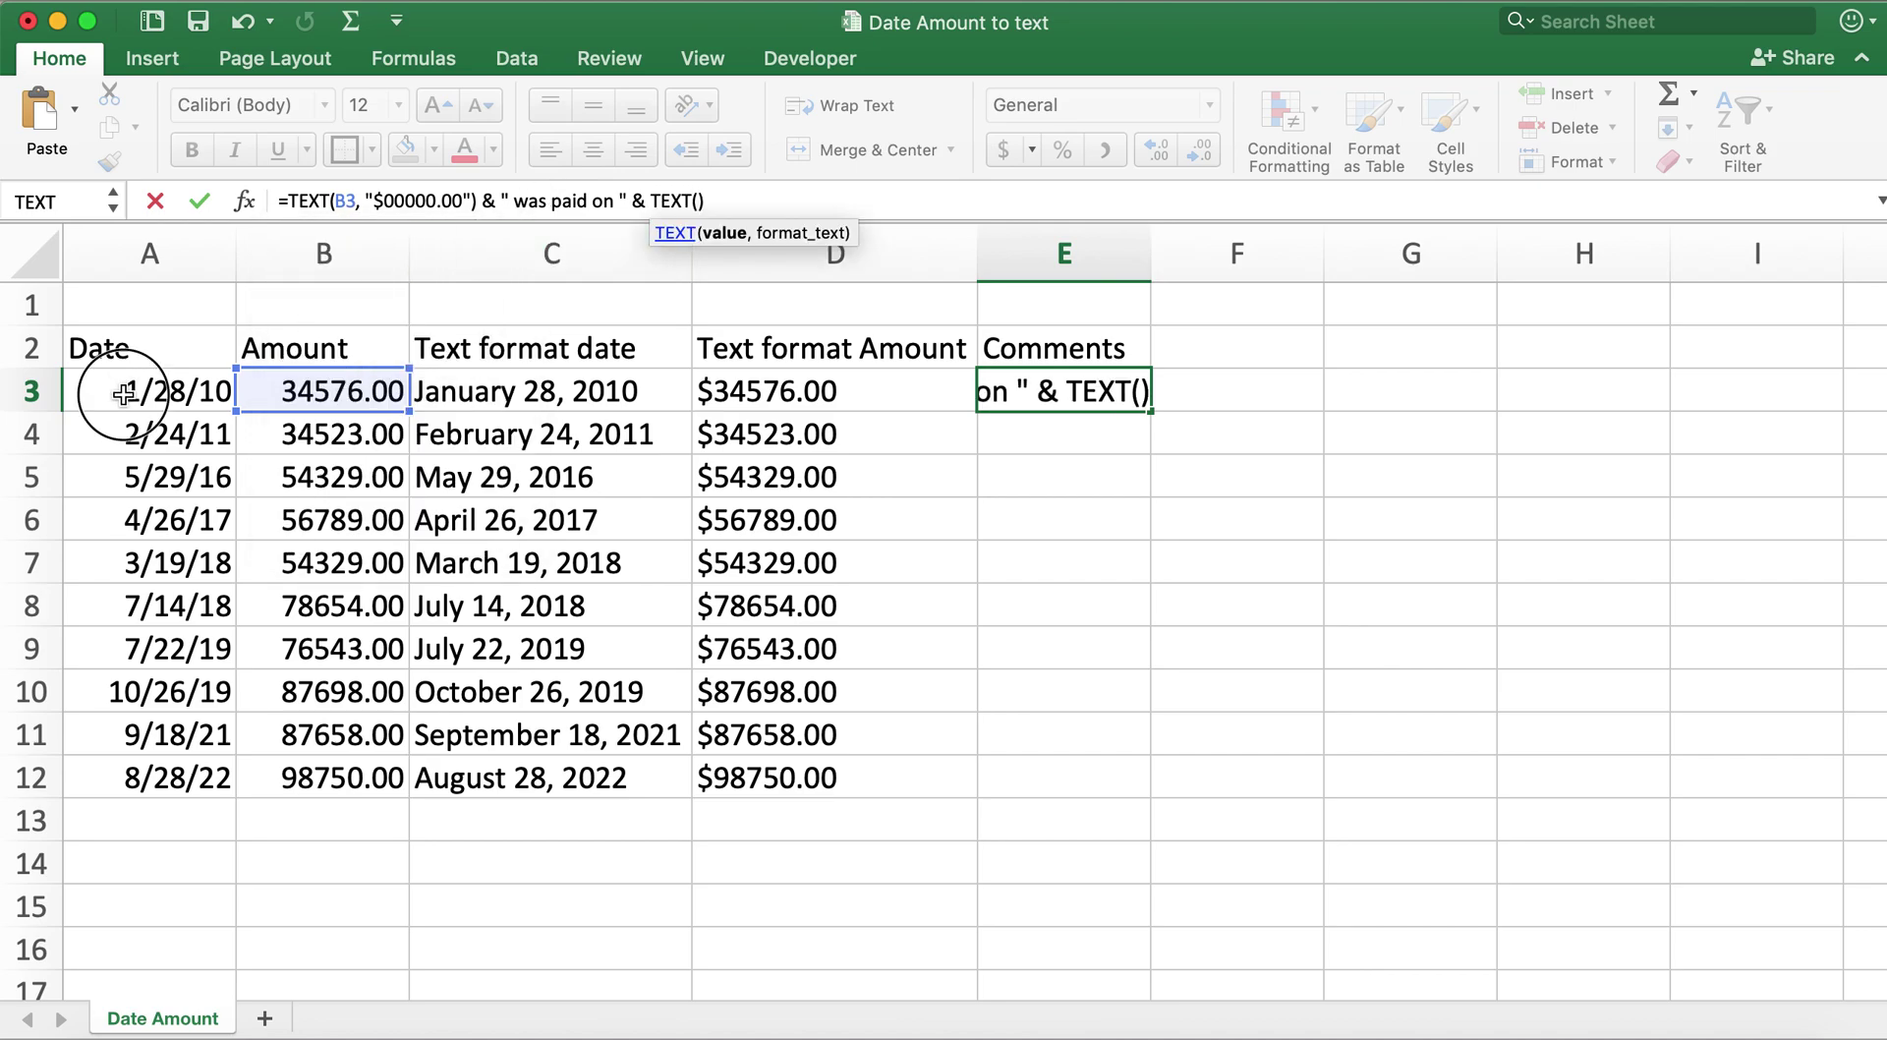
click(126, 393)
text(, )
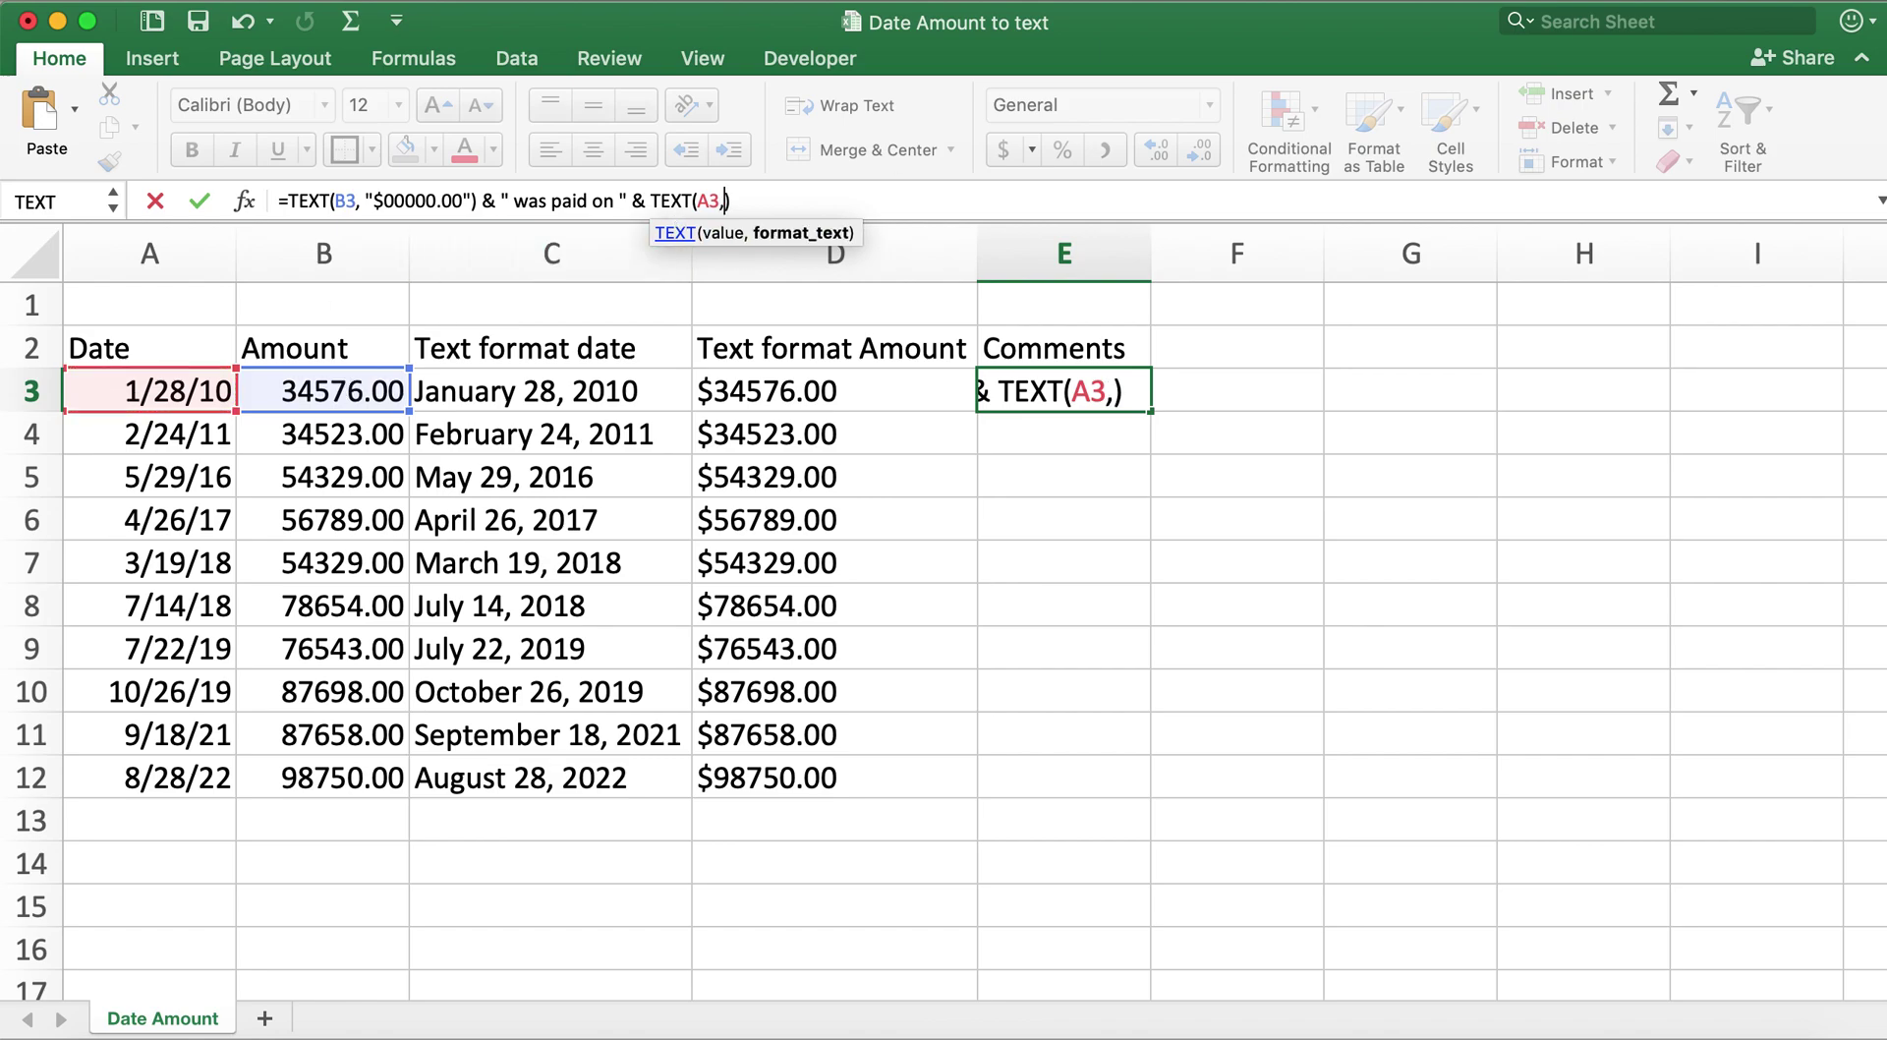
text("m)
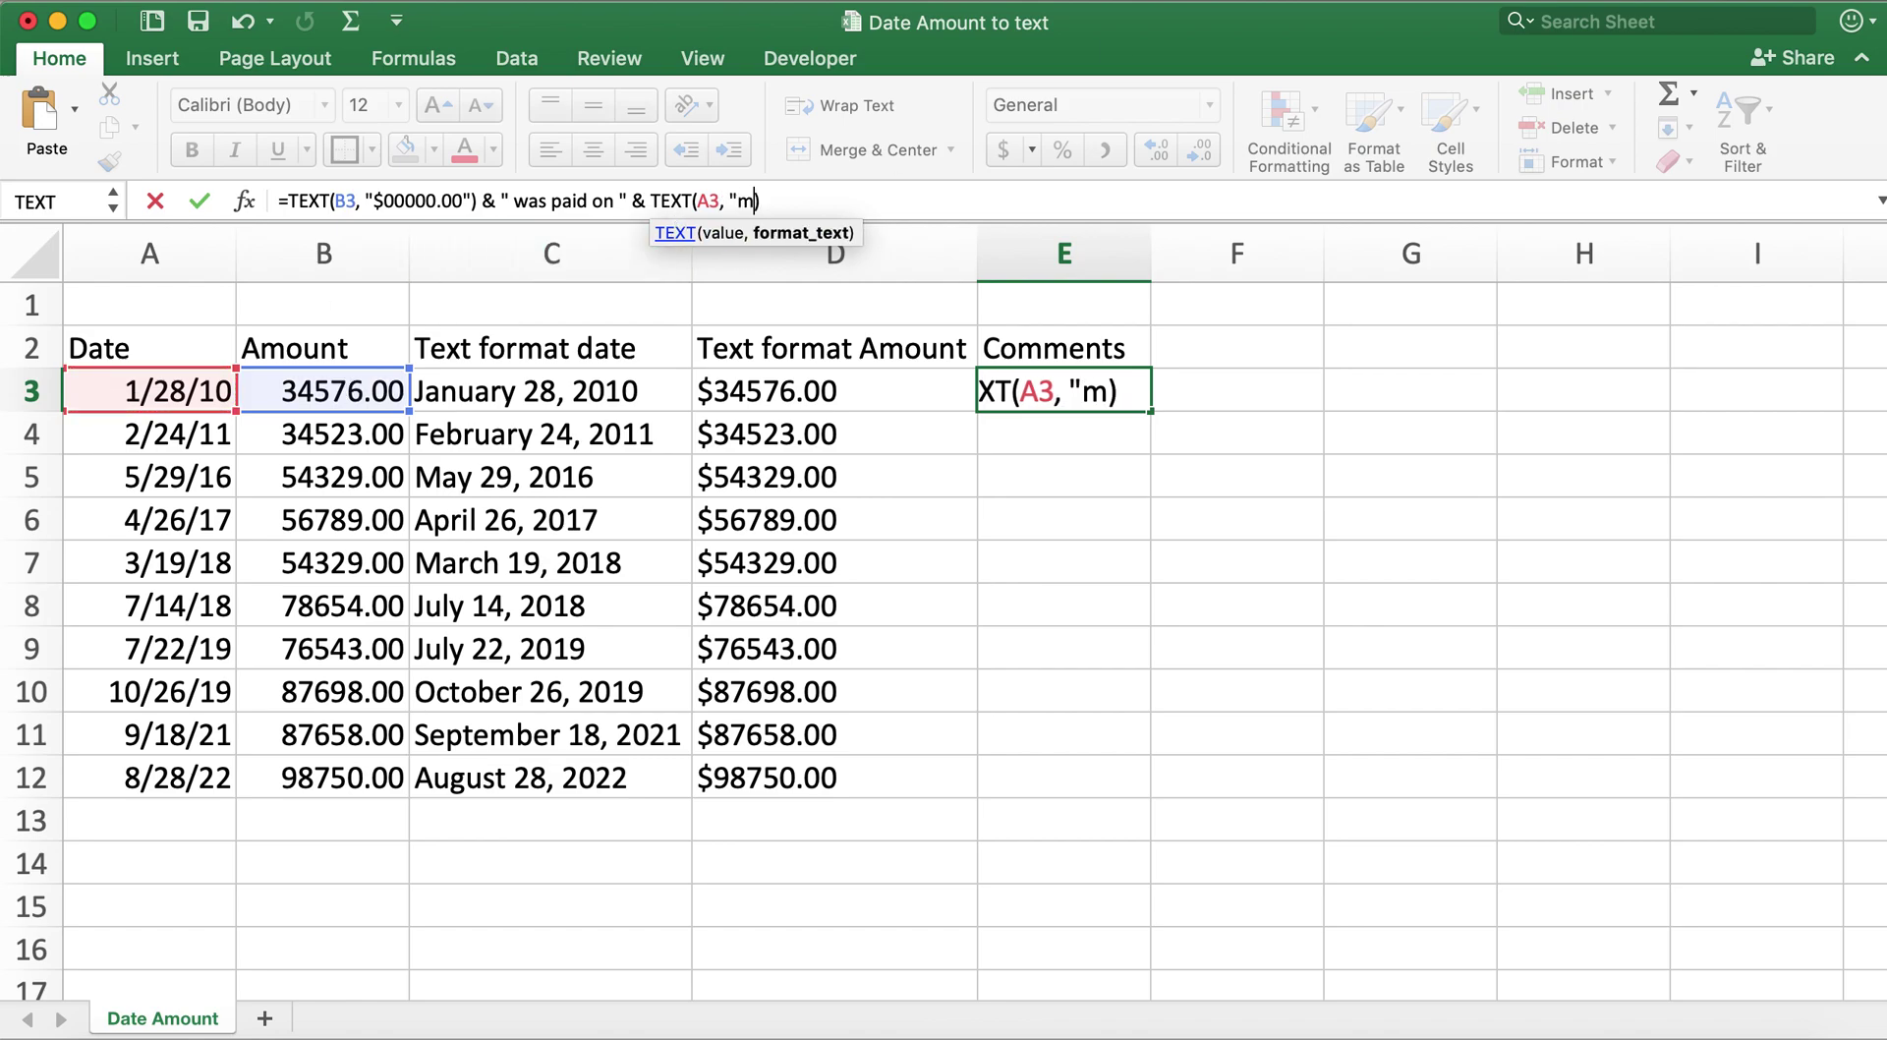
text(mmm d, )
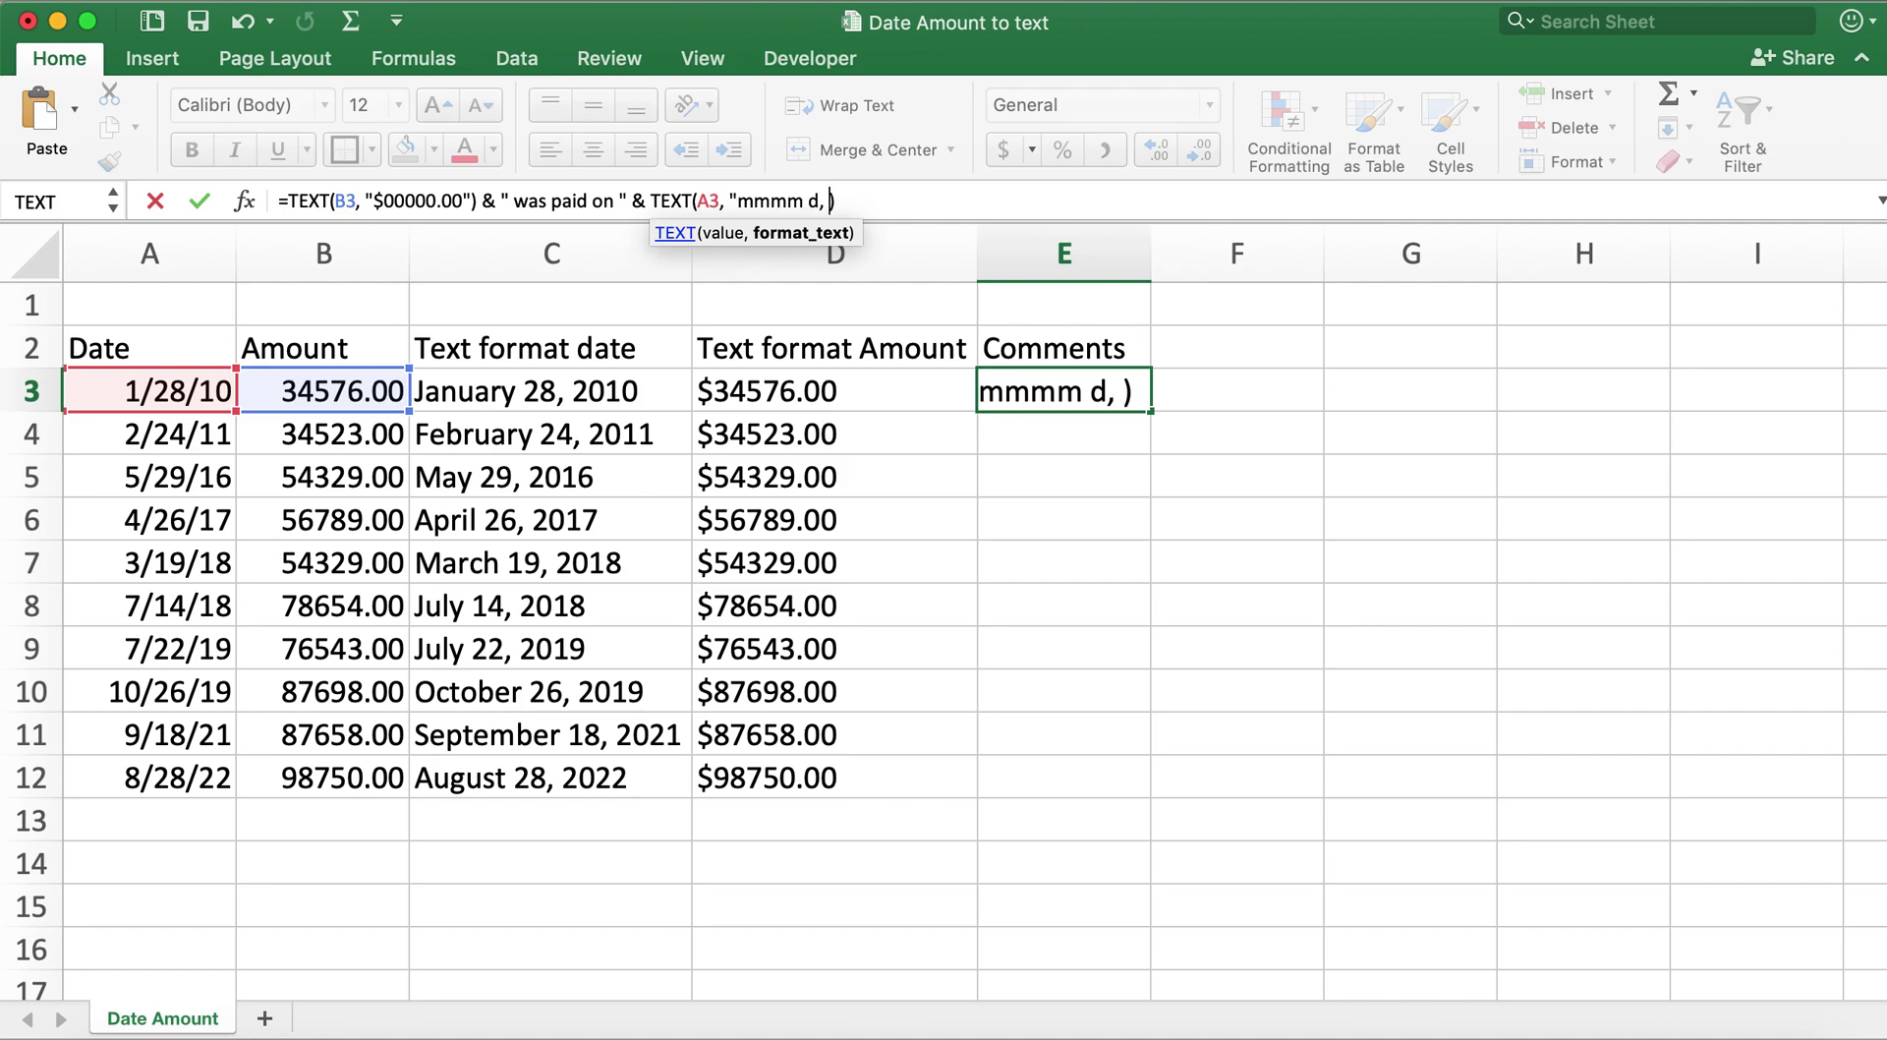
text(yyyy)
key(BackSpace)
text(")
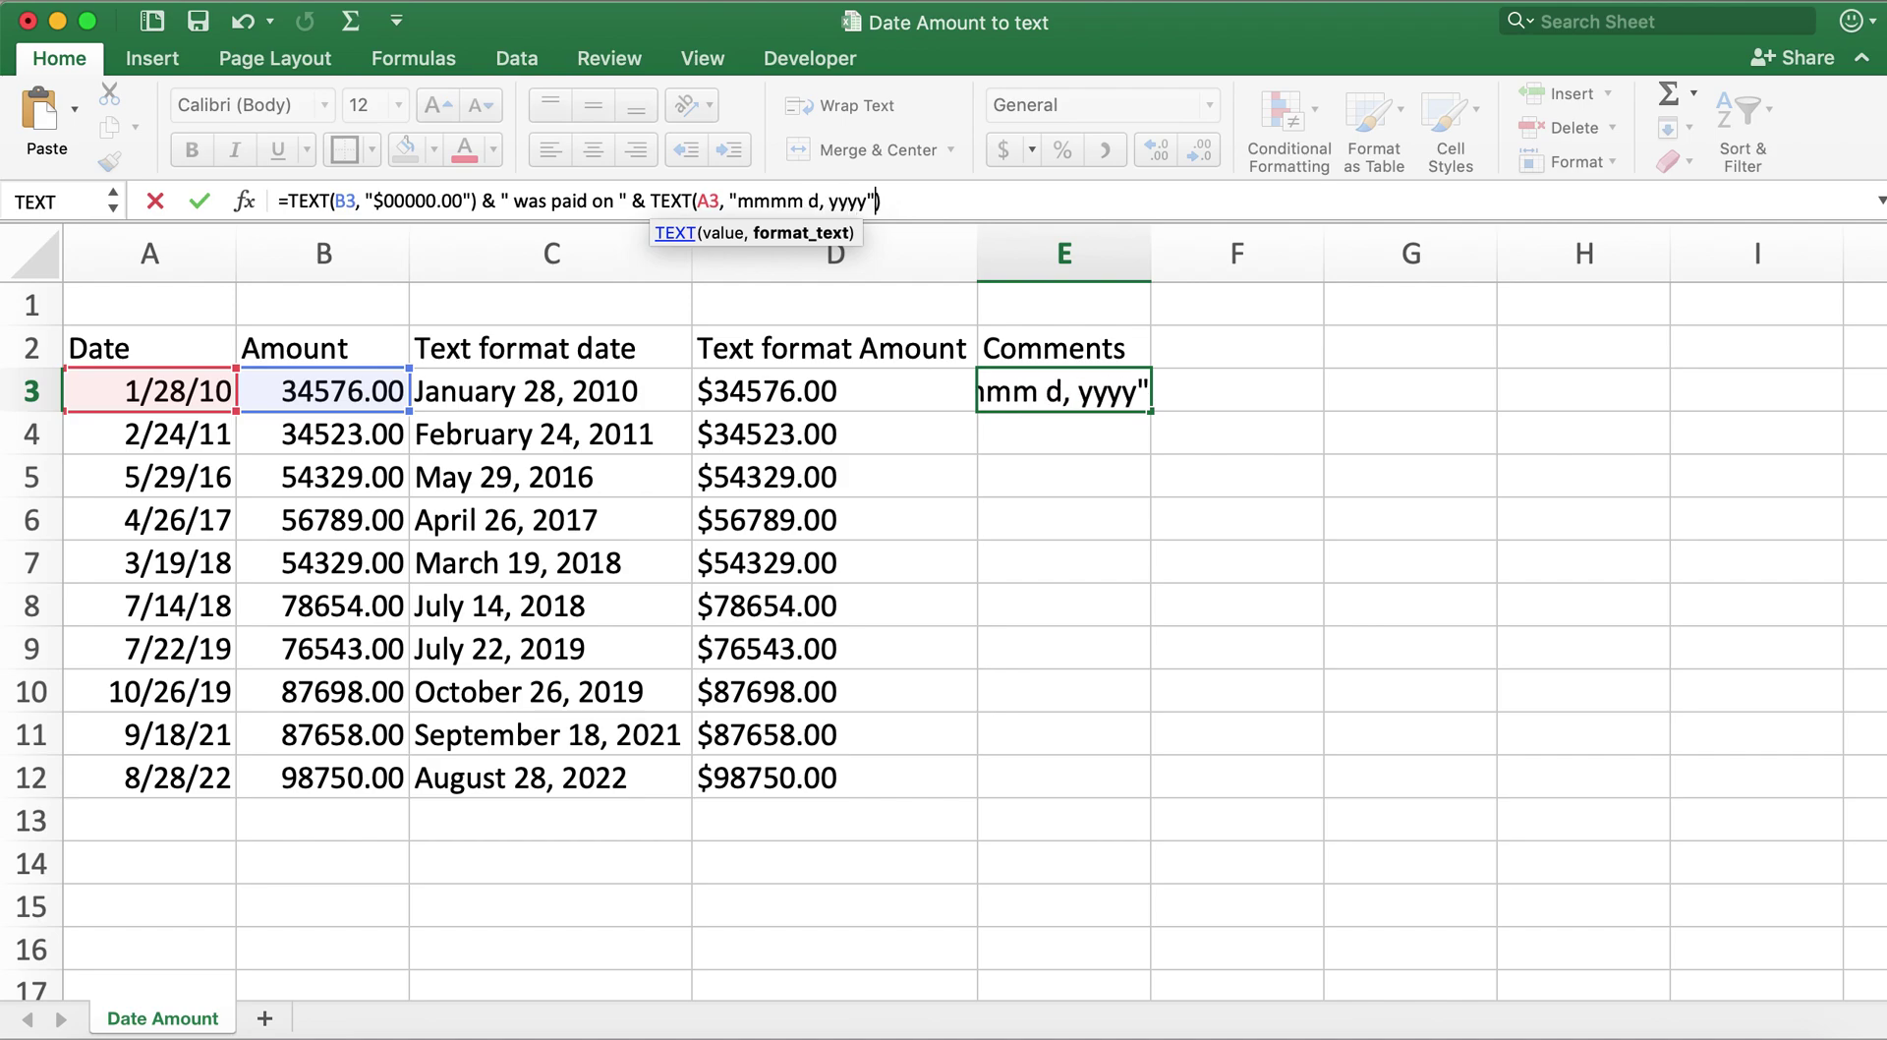
text()))
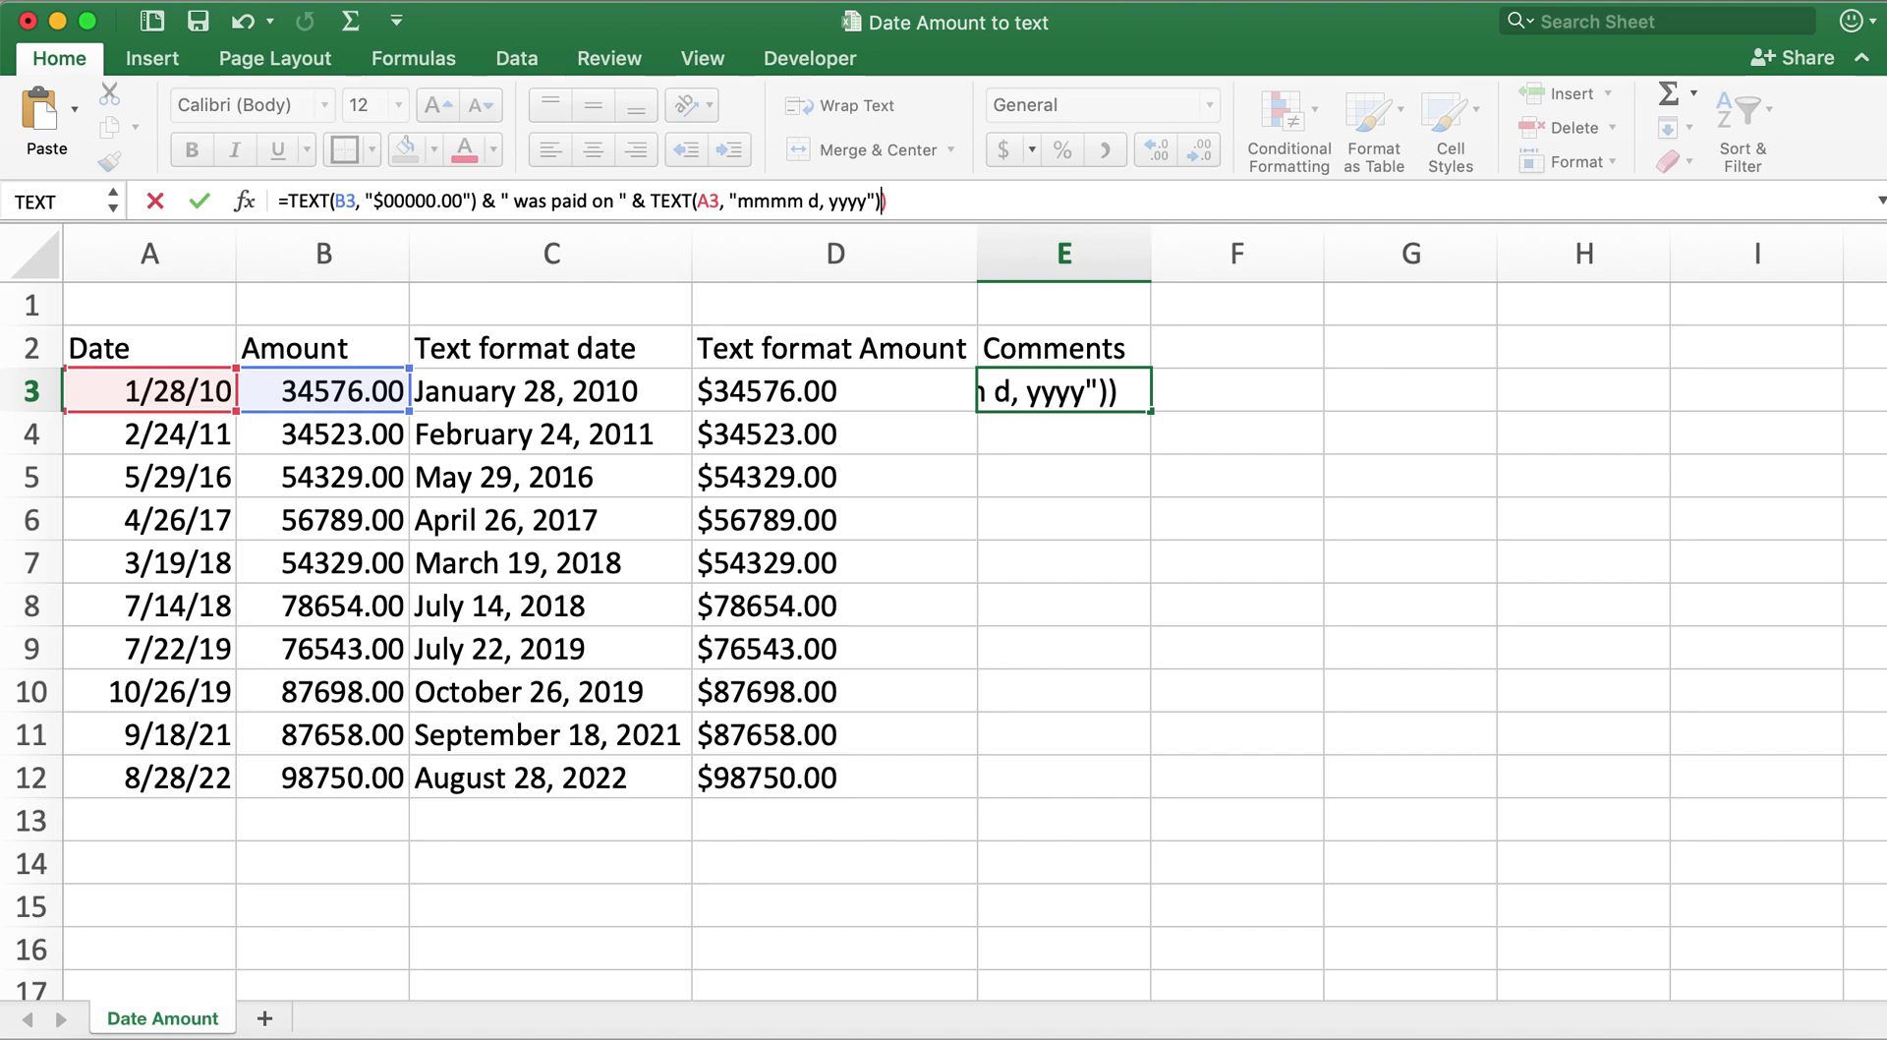
key(BackSpace)
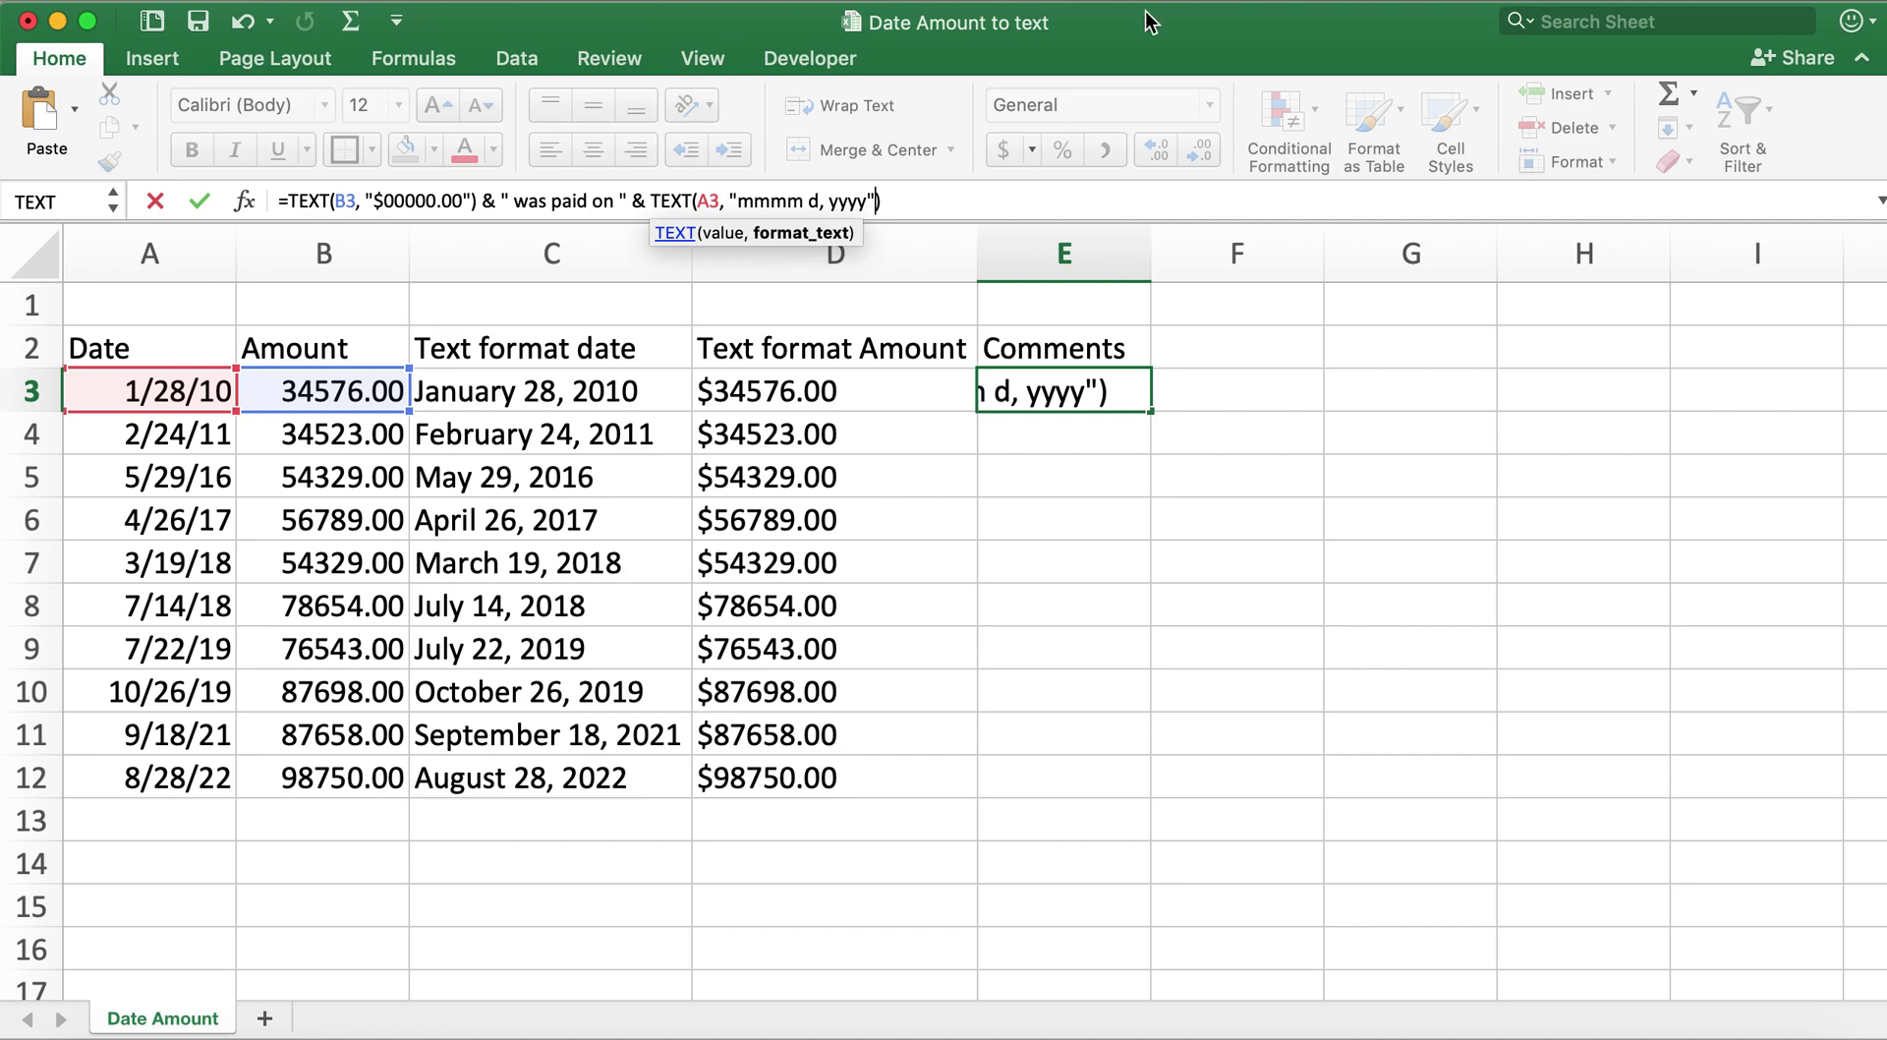
key(Return)
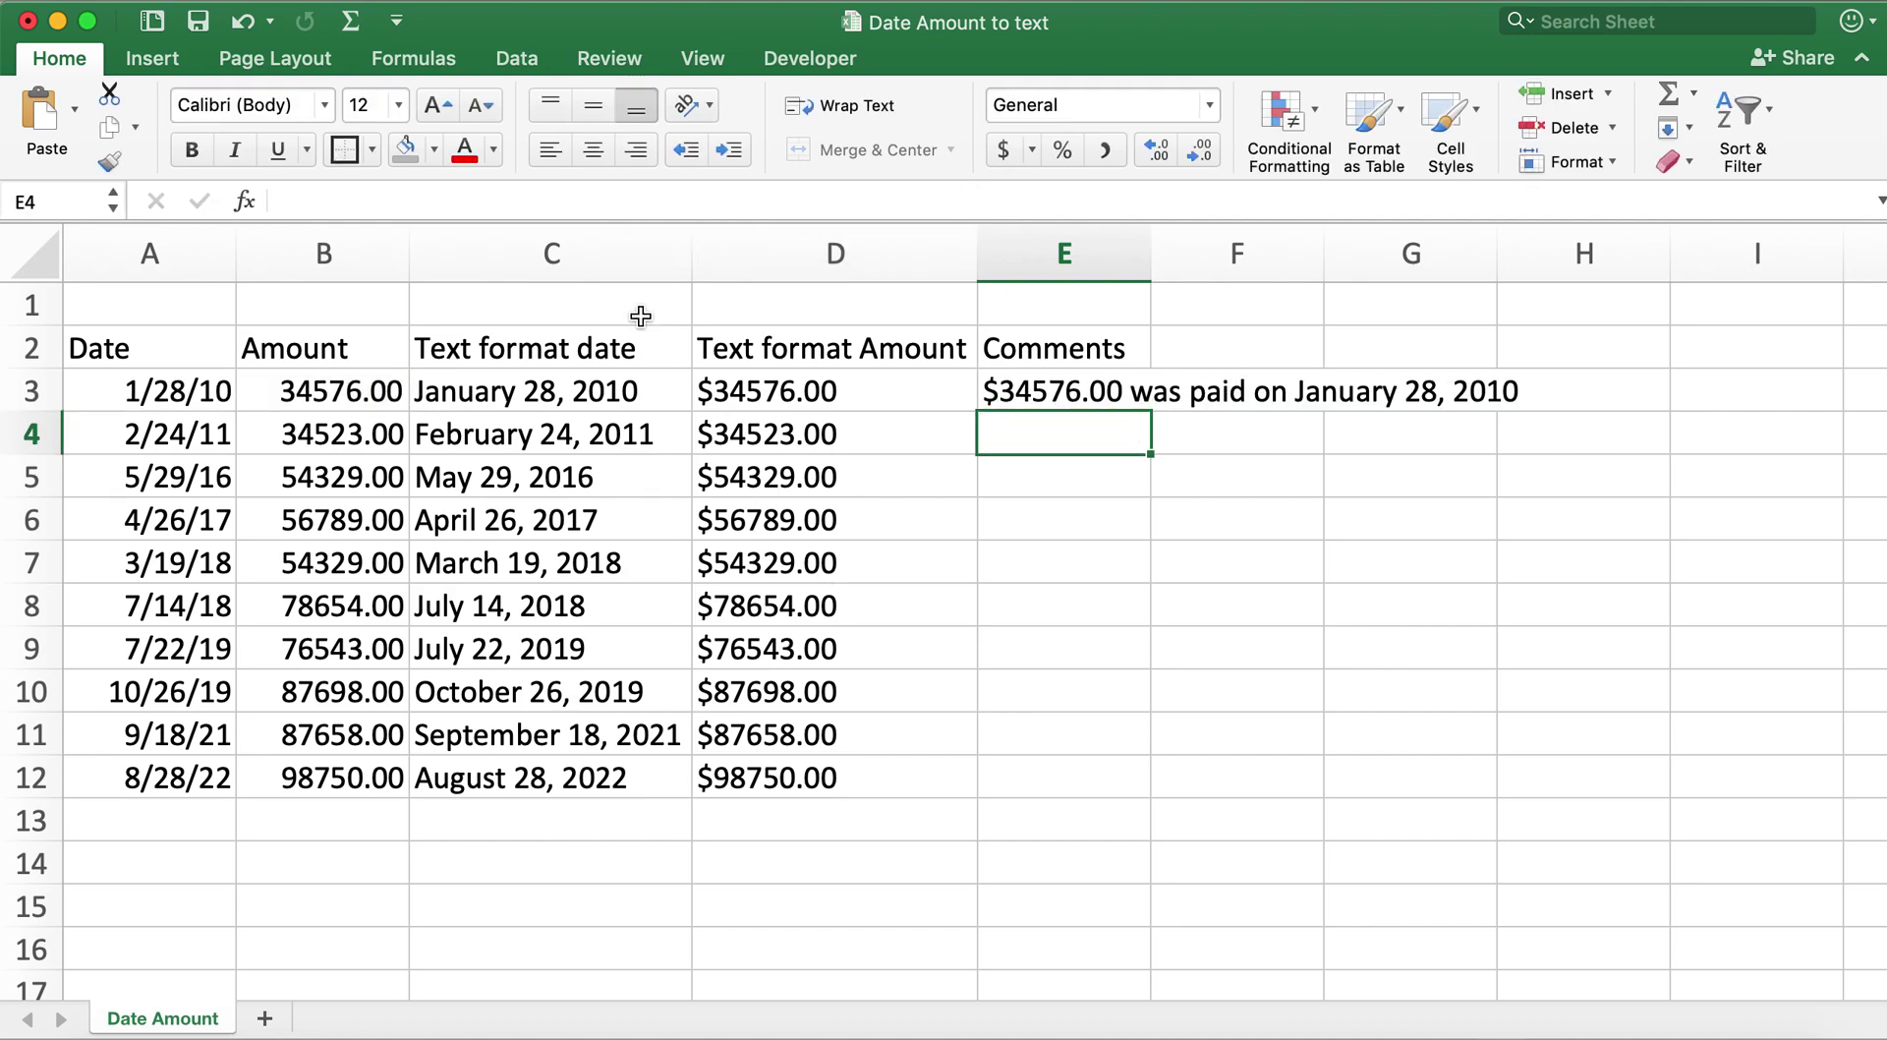
Step: Drag the column E border wider so the sentence fits
click(587, 267)
drag(588, 266, 831, 264)
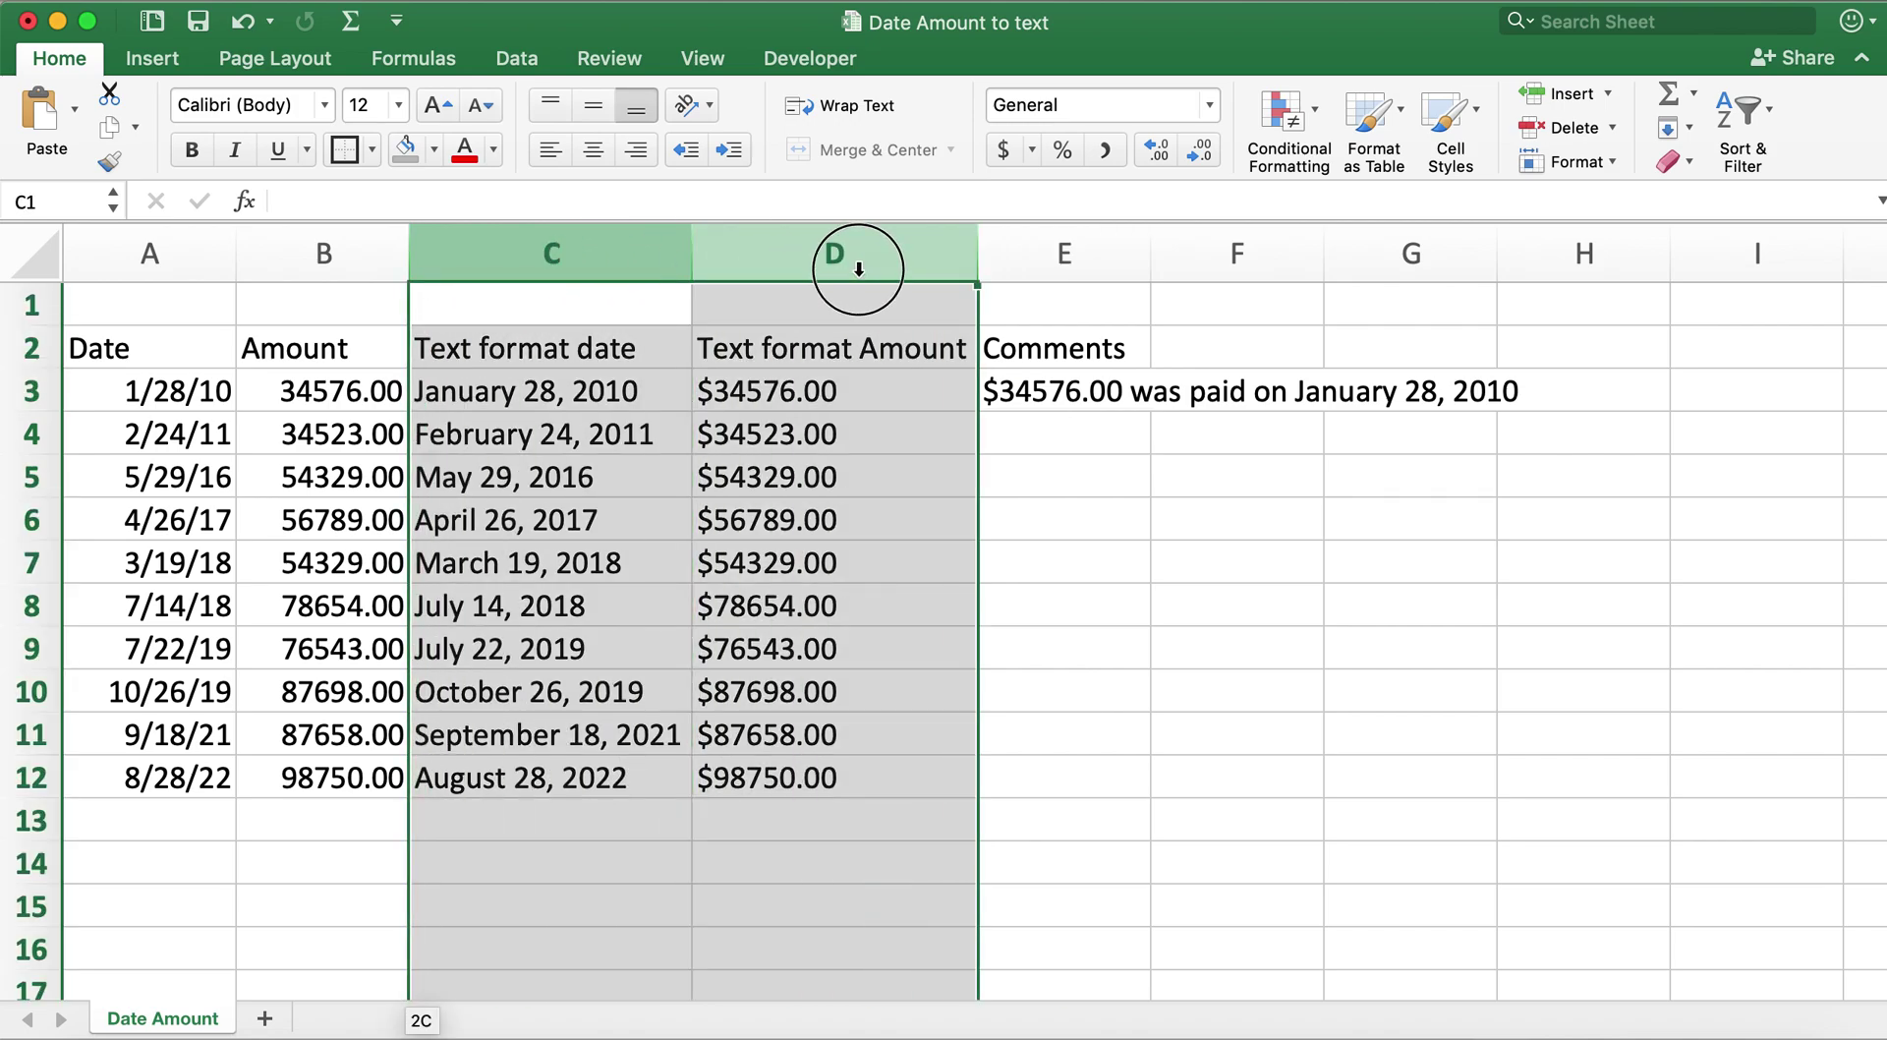
drag(152, 278, 322, 277)
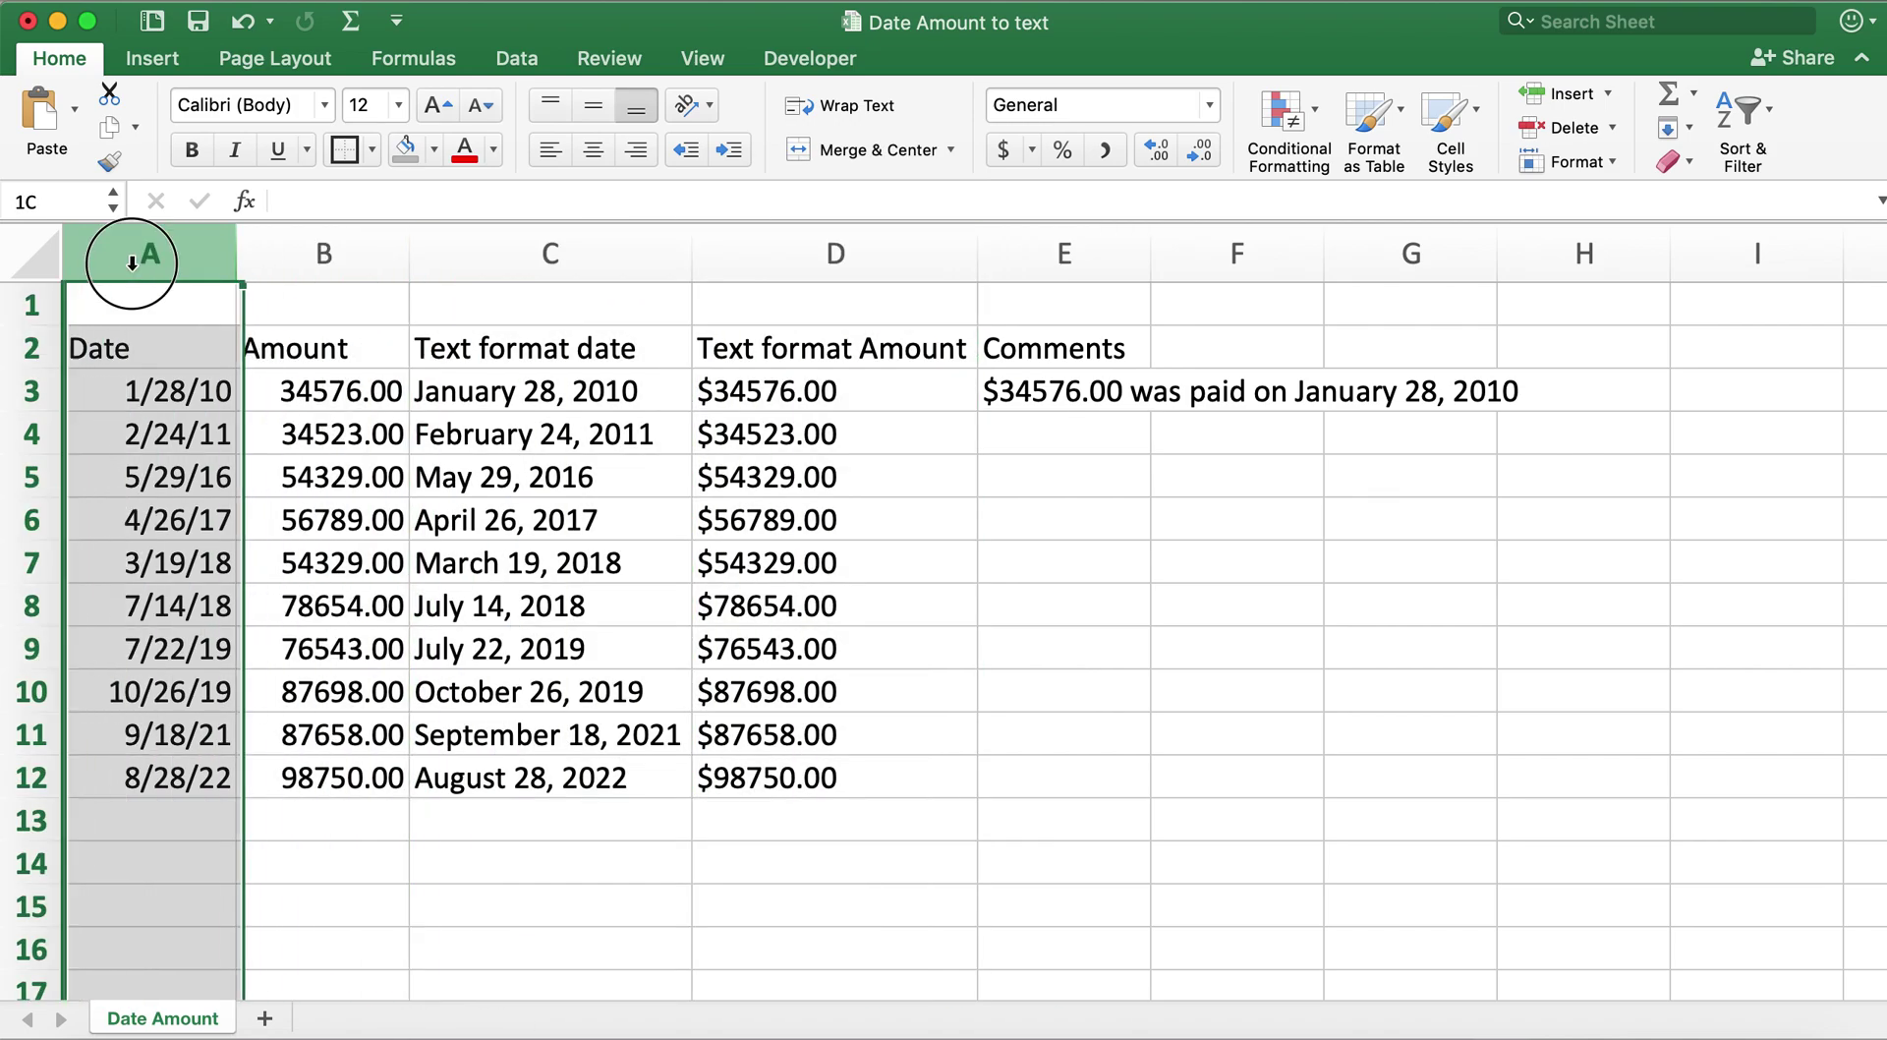
click(1218, 427)
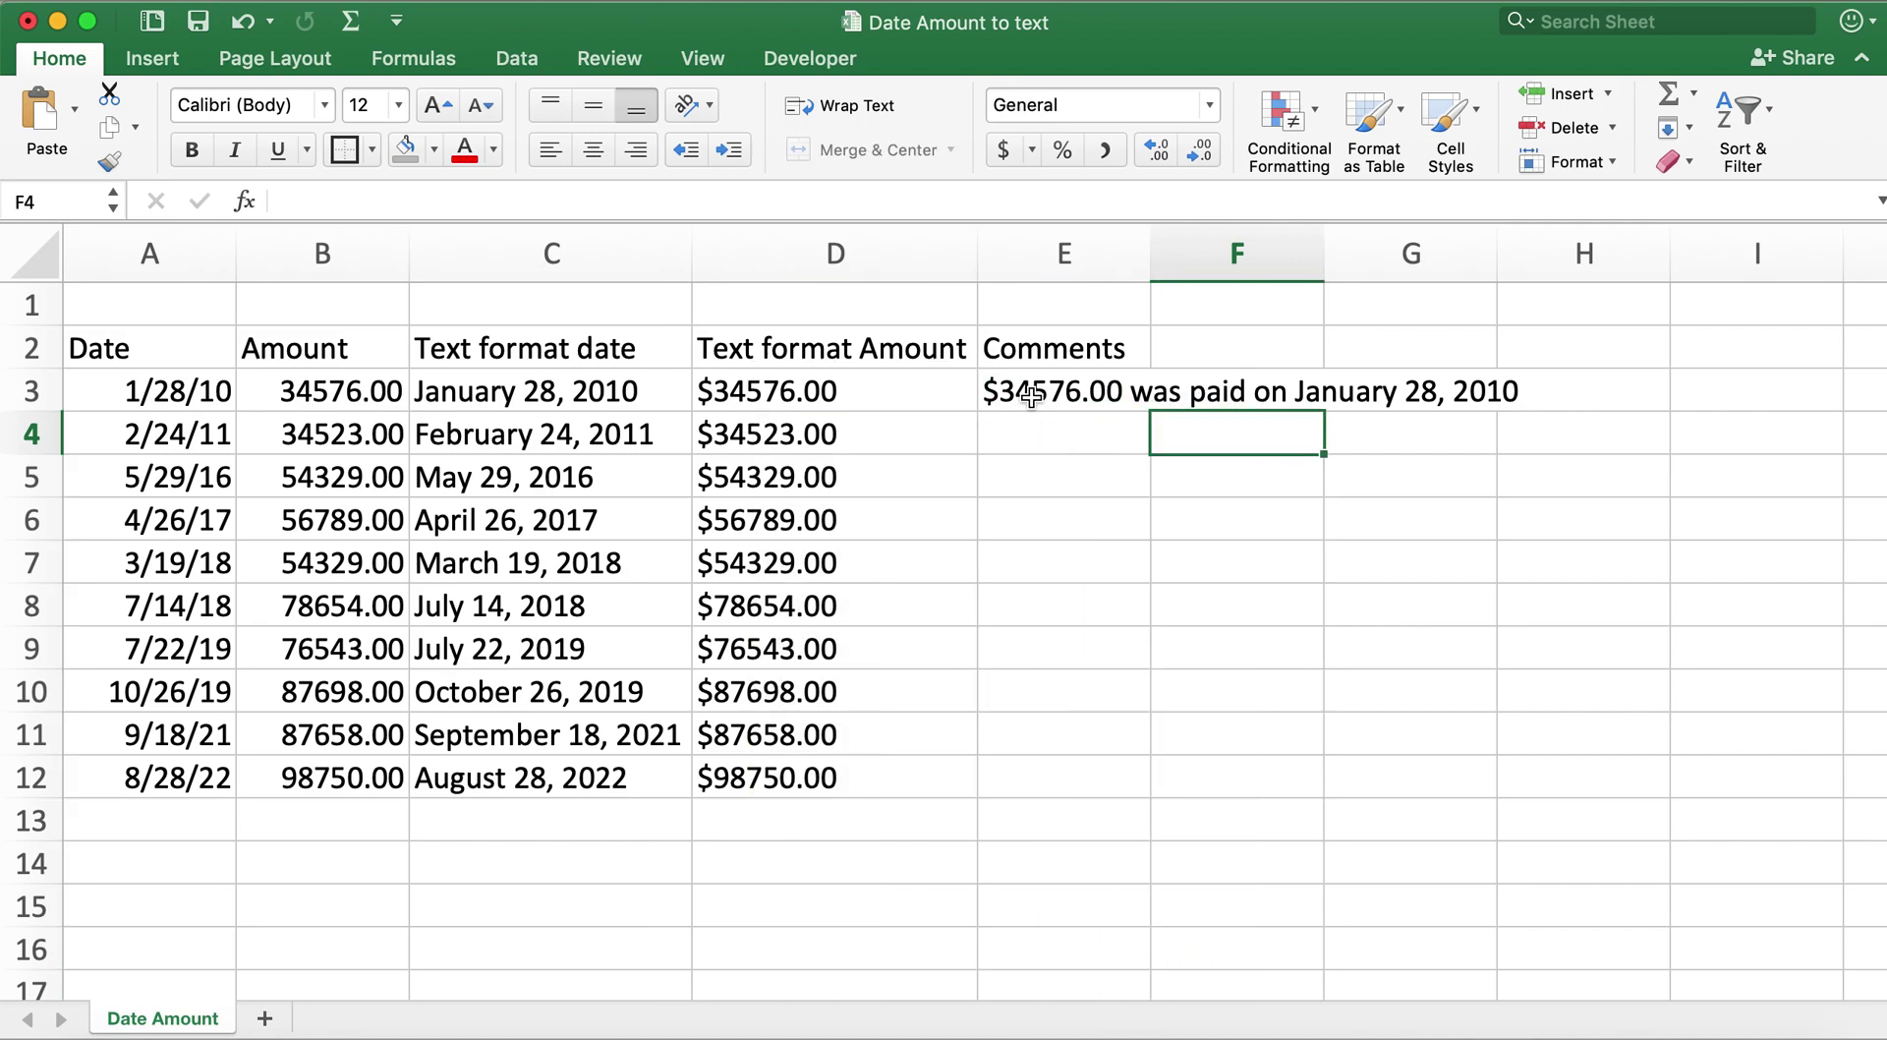
click(1175, 254)
drag(1151, 254, 1528, 253)
Step: Reselect E3, the cell holding the finished sentence
click(1415, 393)
click(1189, 547)
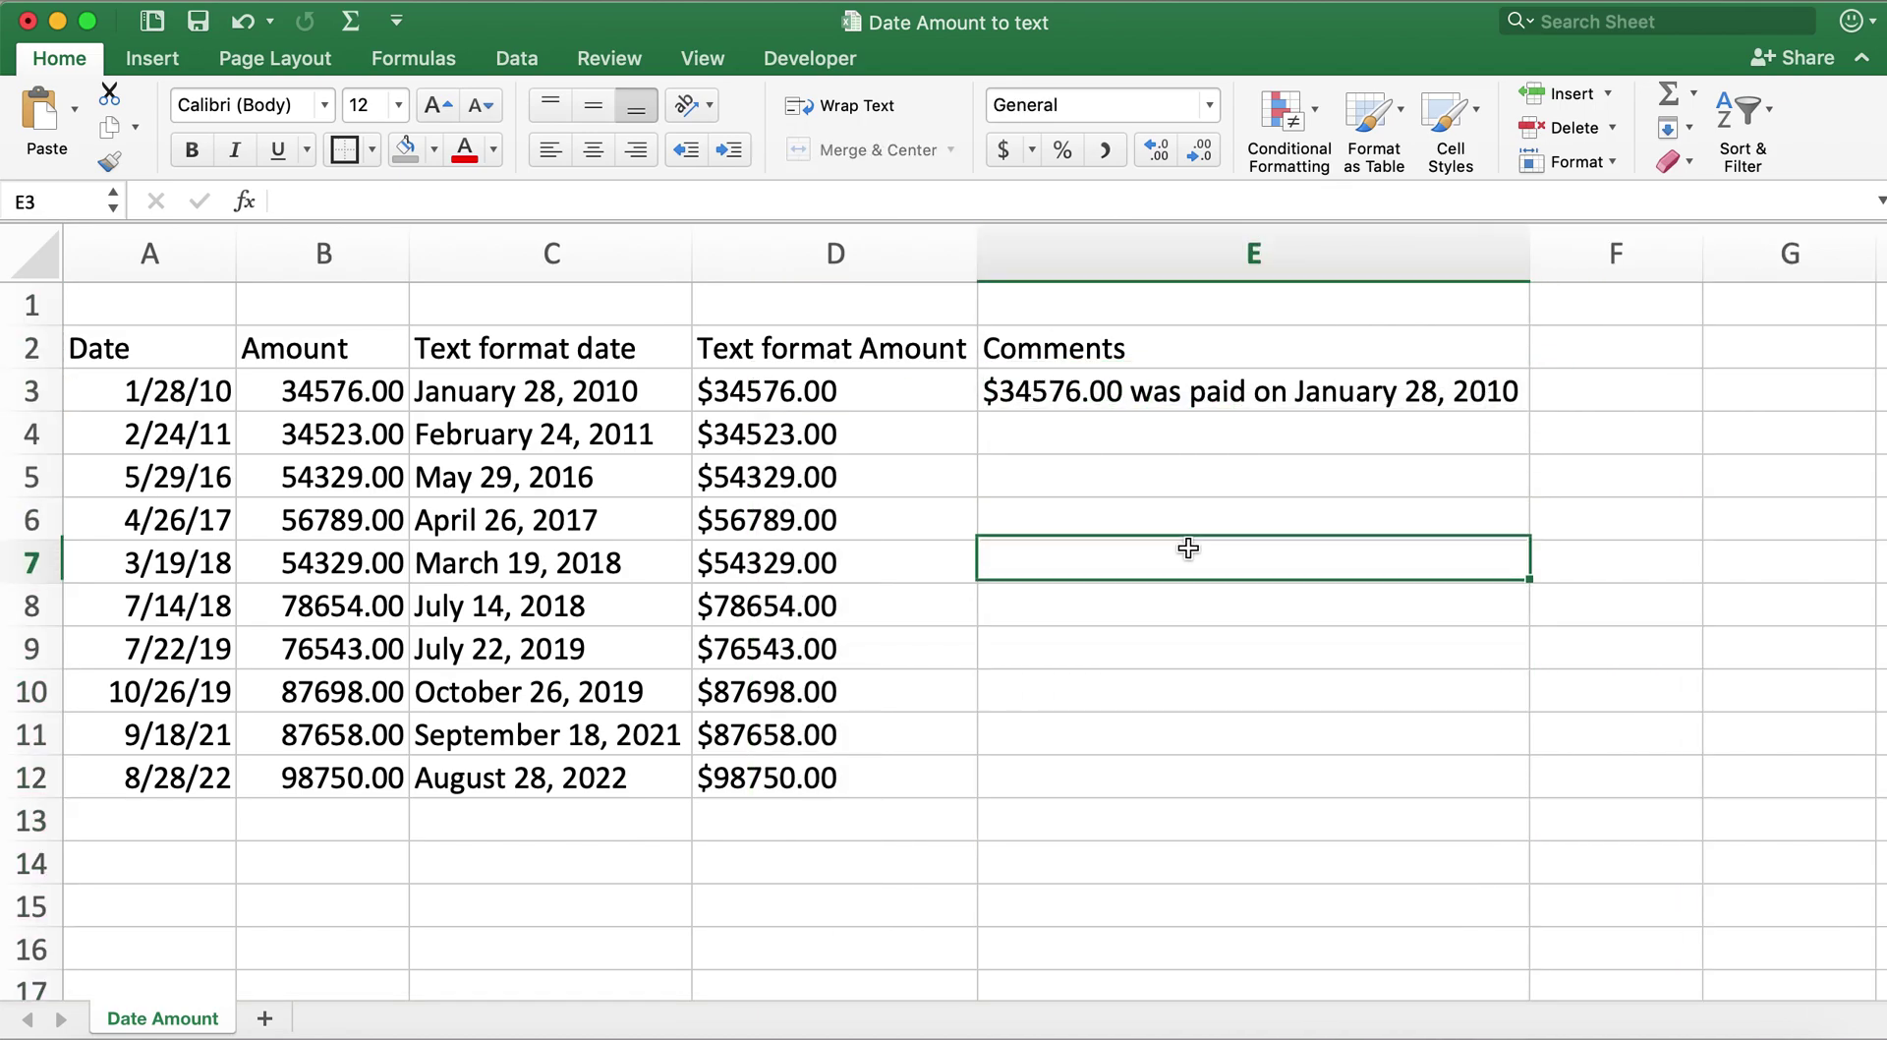
drag(1188, 548, 908, 465)
click(1127, 405)
click(1534, 460)
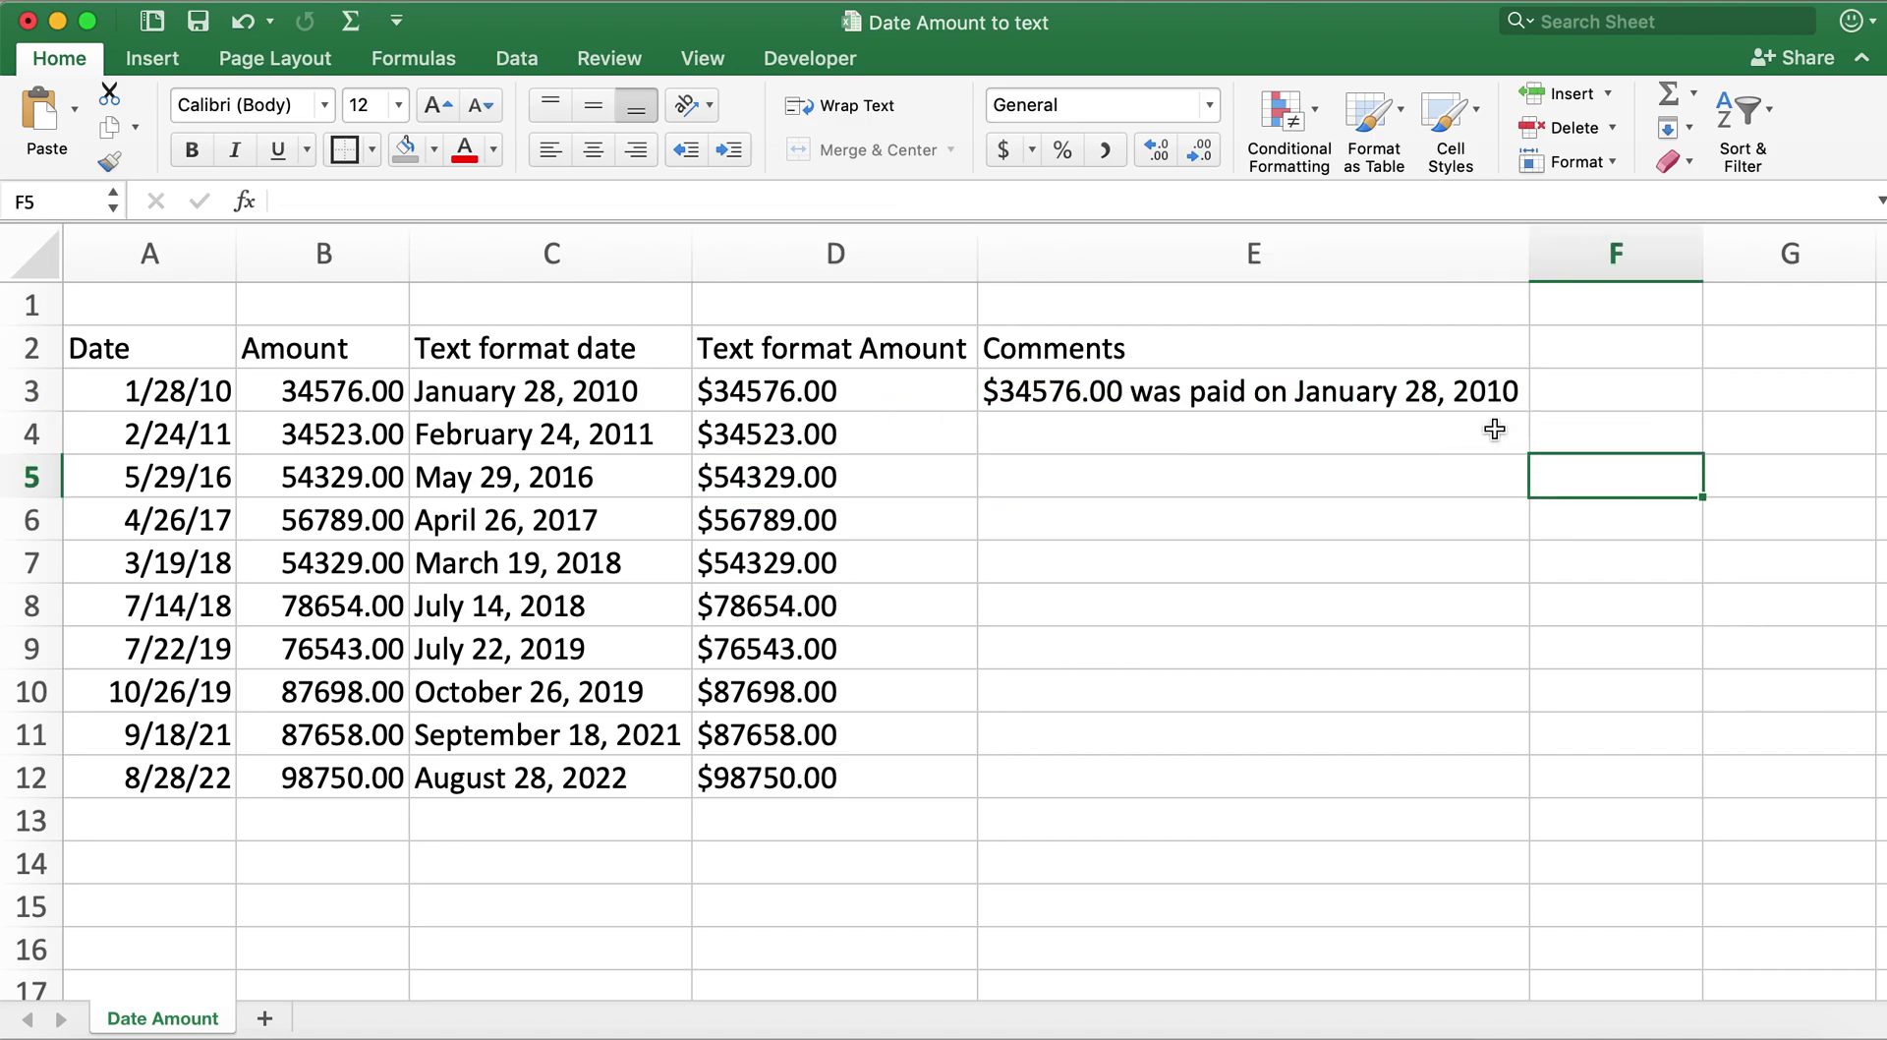
click(1442, 405)
Step: Fill the sentence formula down to E12 and widen column E further to fit
double_click(1529, 410)
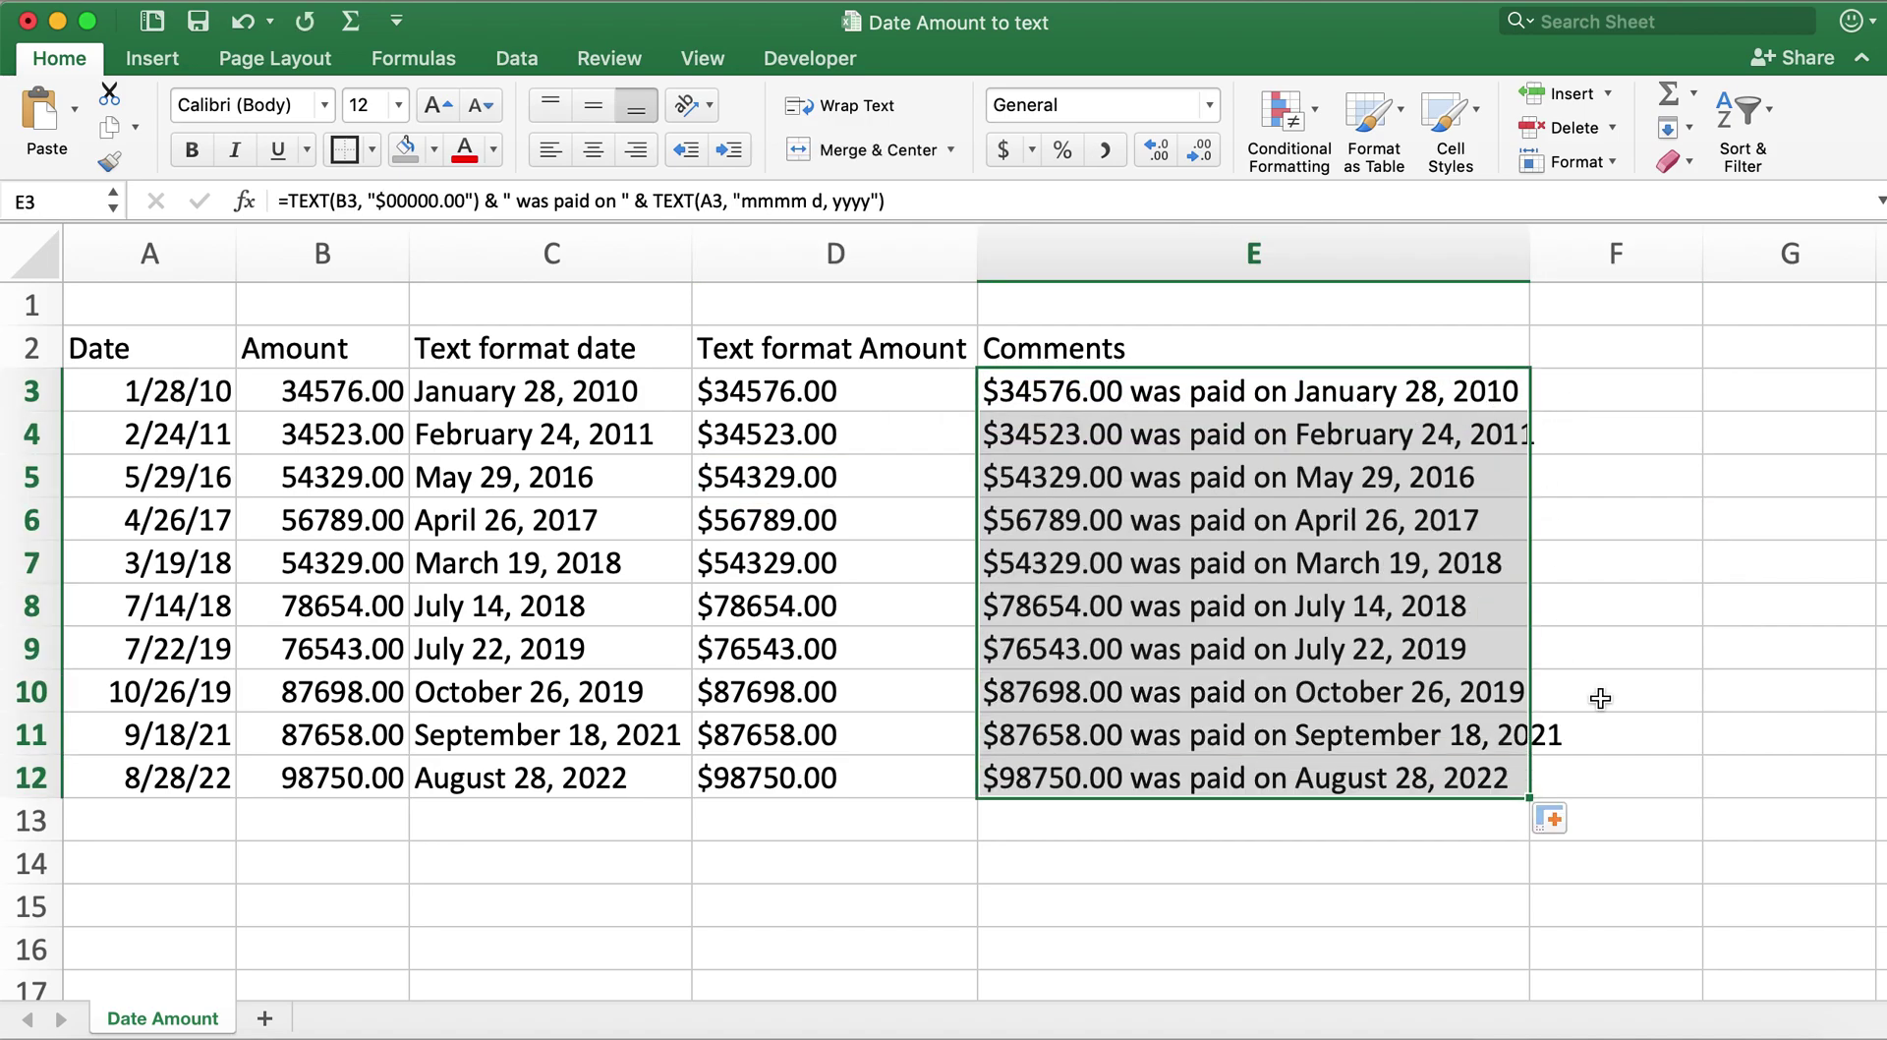
click(1701, 606)
drag(1530, 253, 1571, 258)
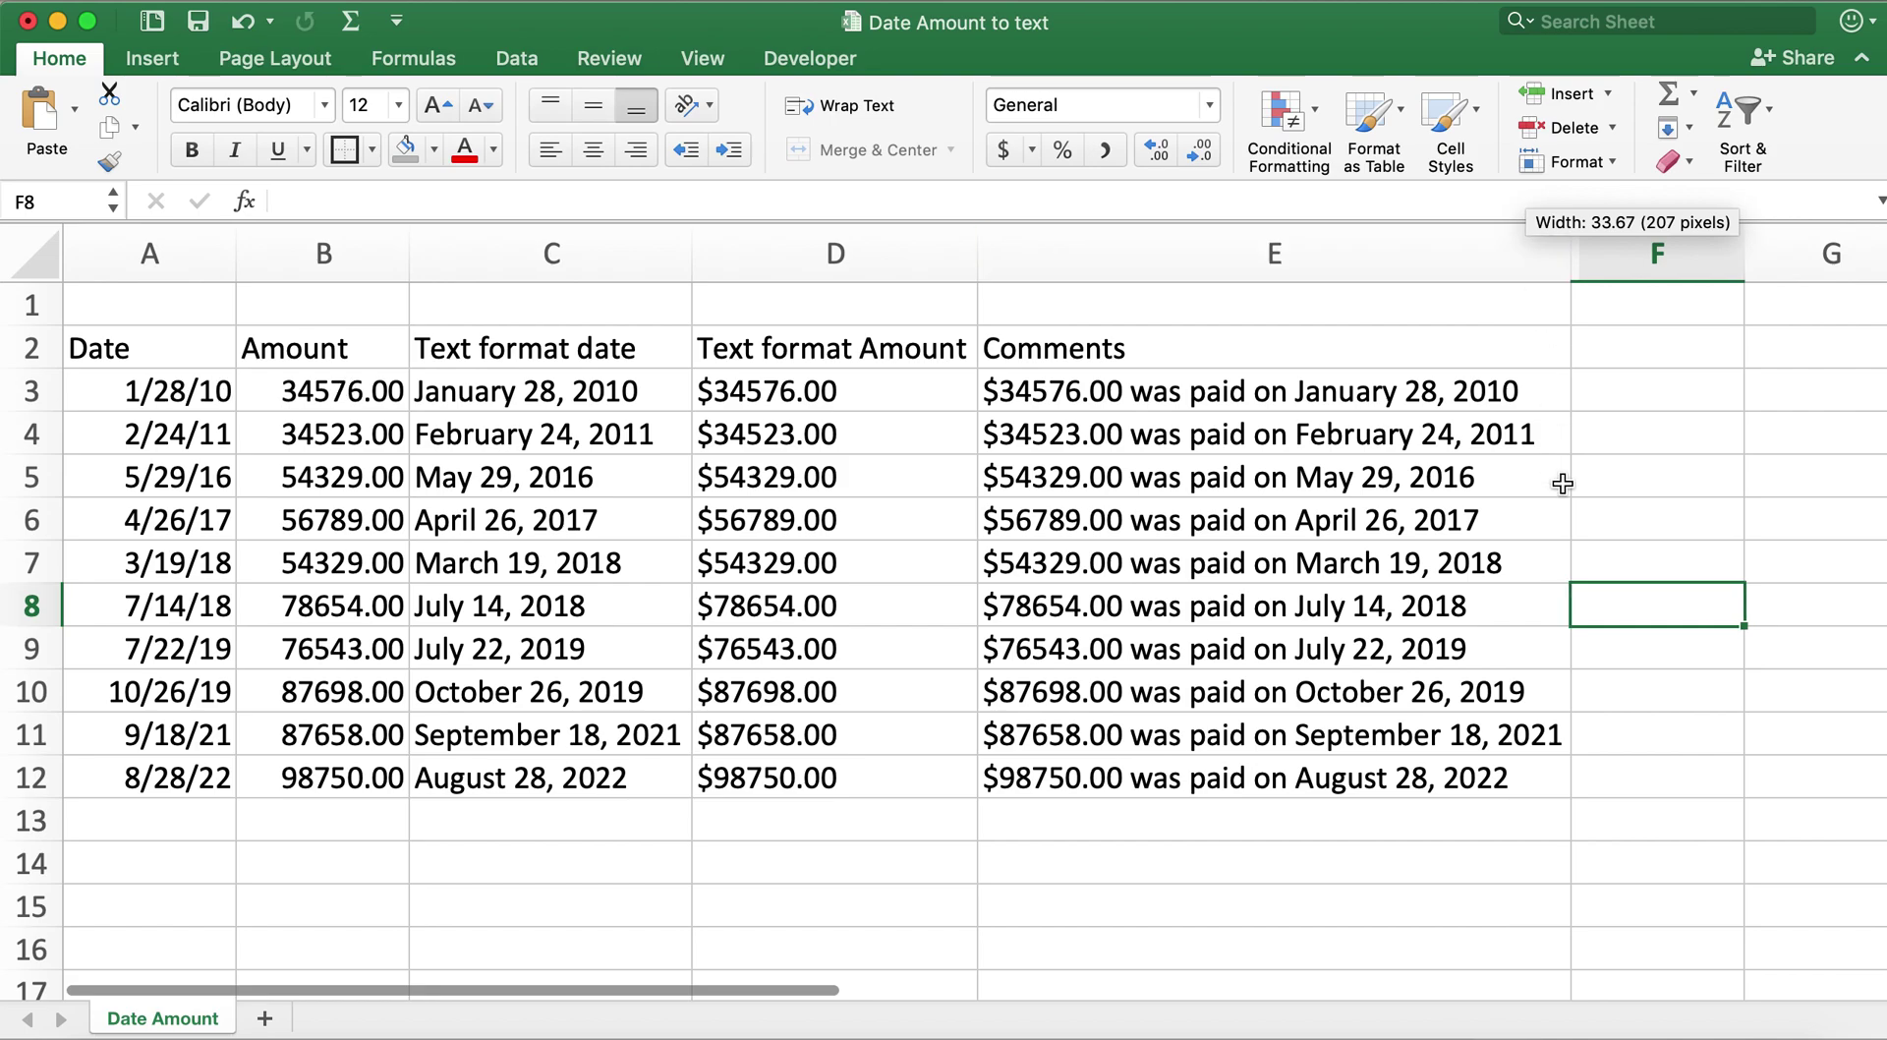
click(1799, 563)
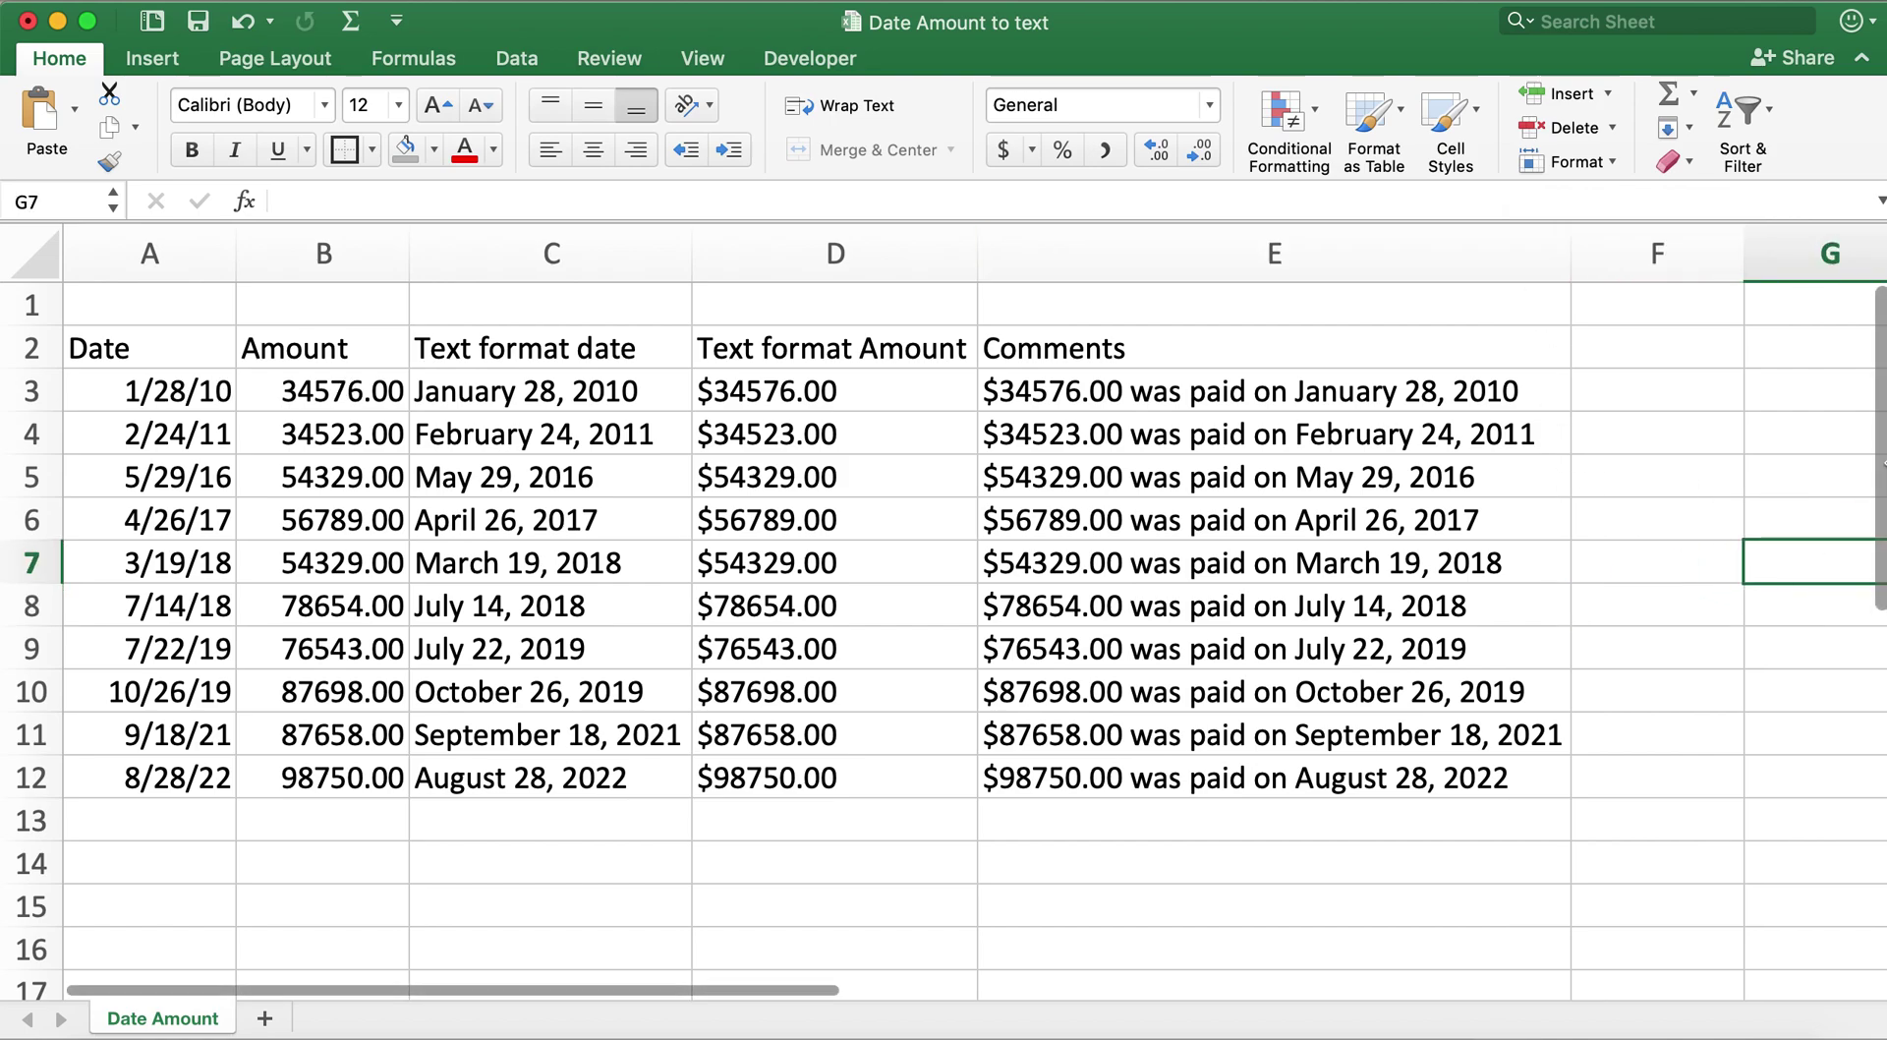